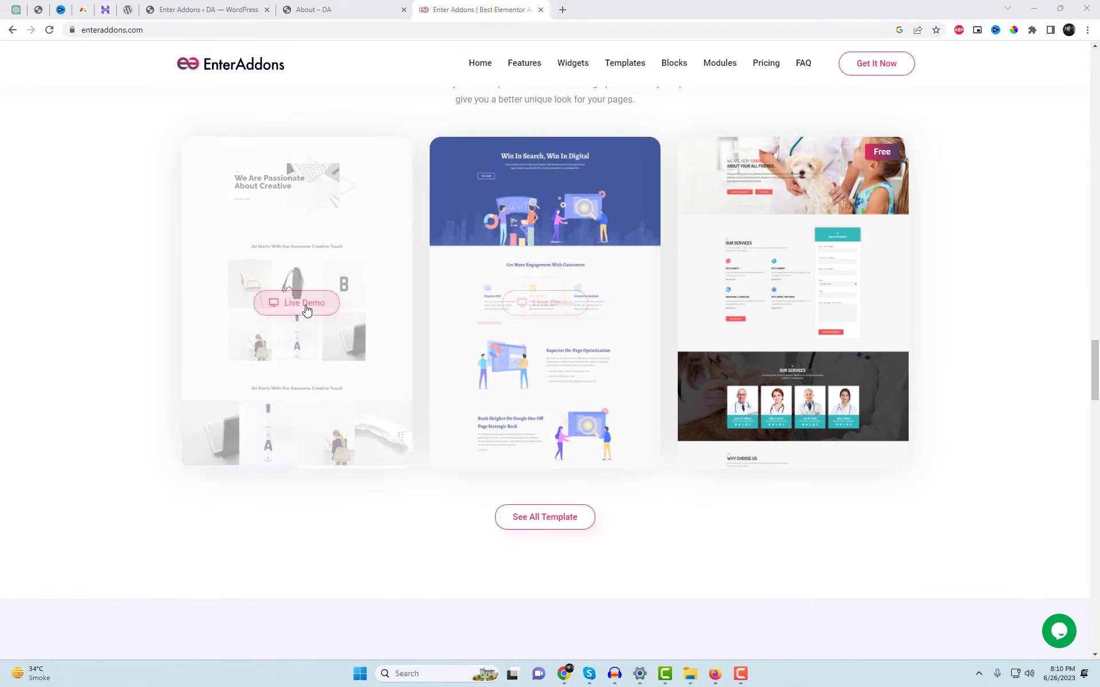
scroll(934, 359, down, 10)
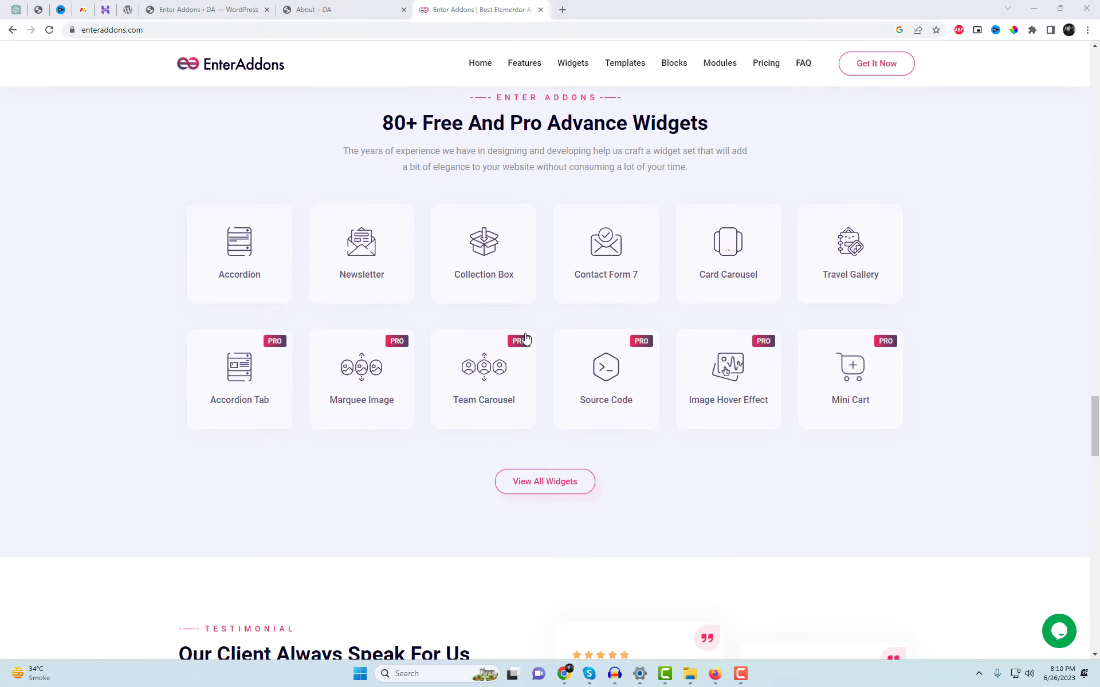
scroll(940, 330, down, 1)
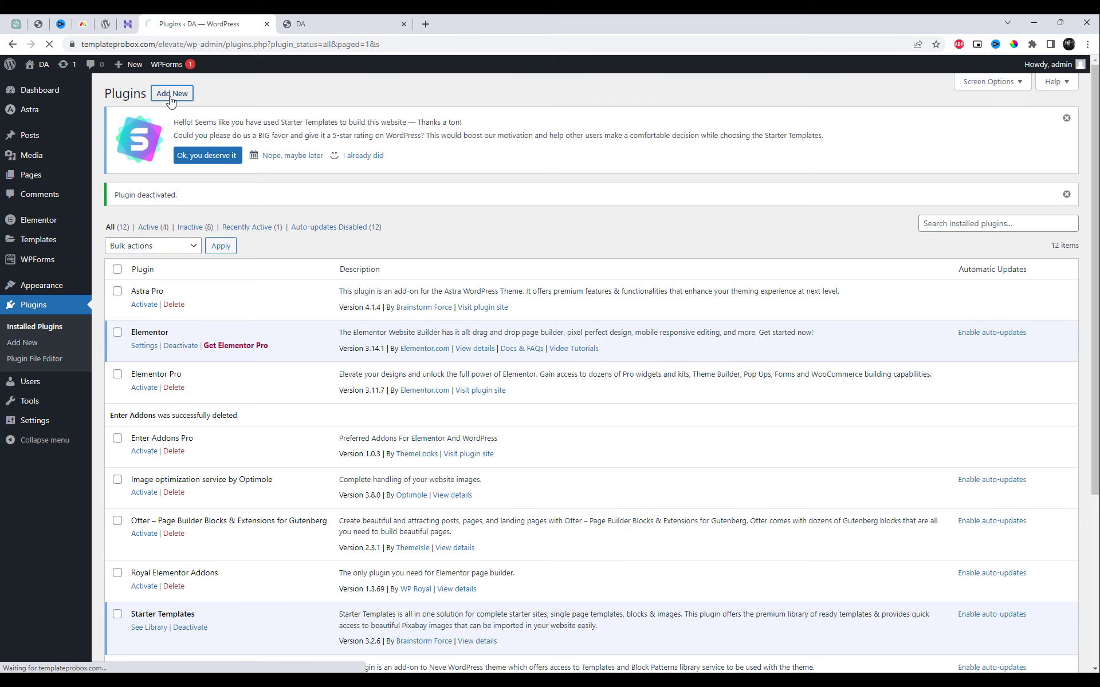
- Find the Enter Addons plugin in the WordPress plugin directory, install it and activate it
click(167, 26)
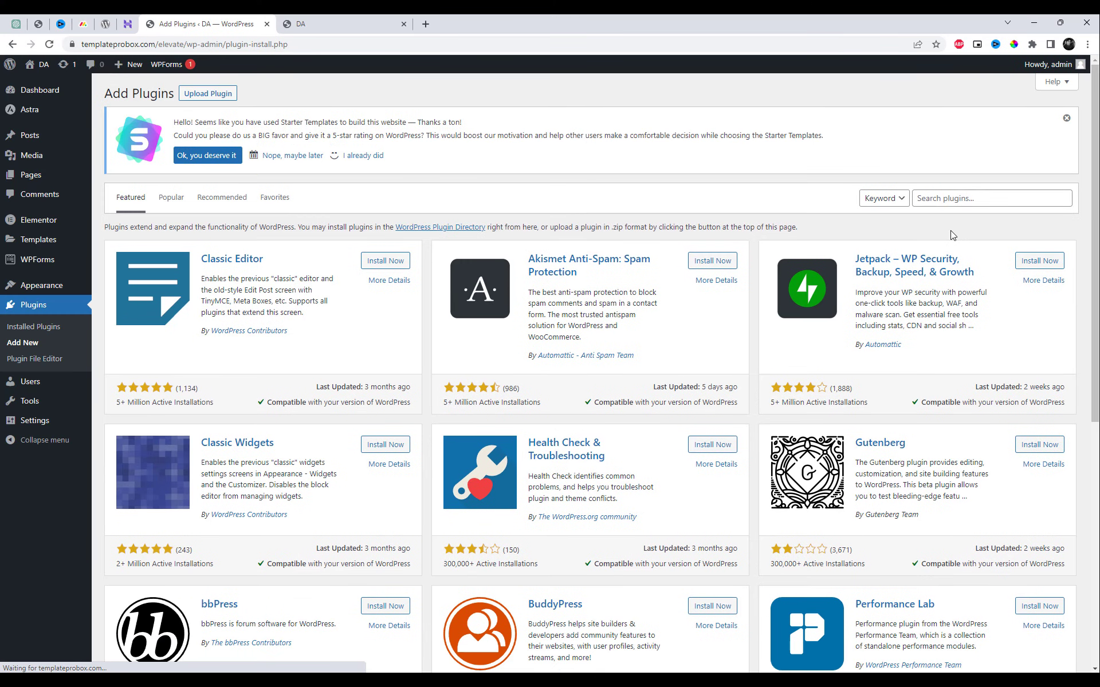
click(954, 204)
text(Enter Addons)
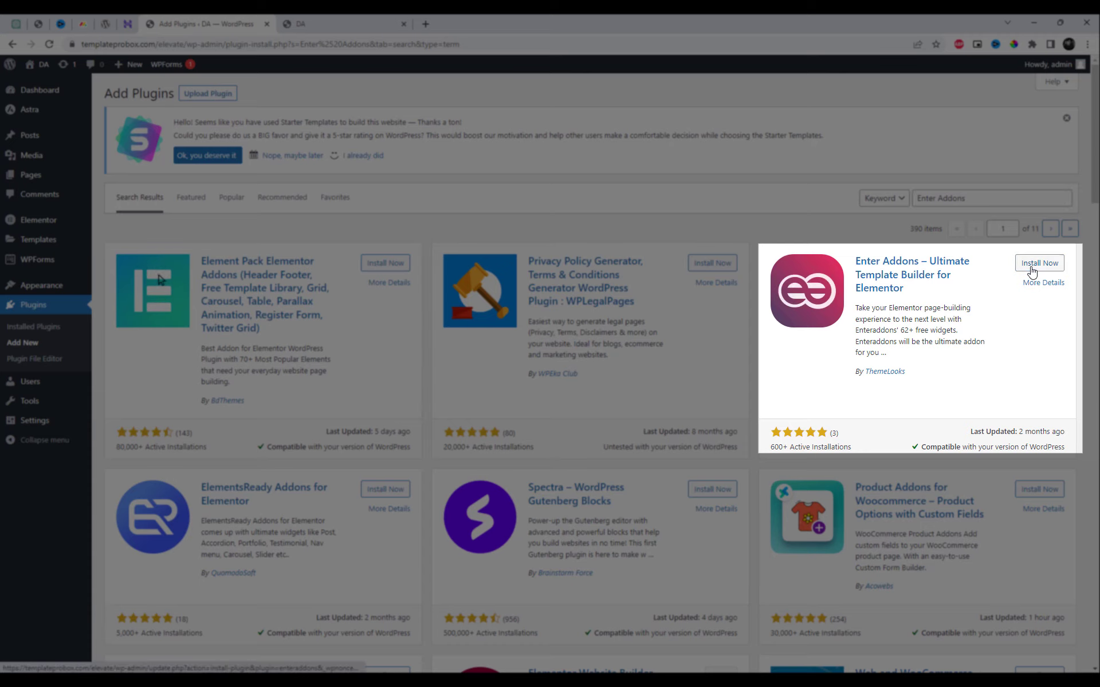
click(1030, 265)
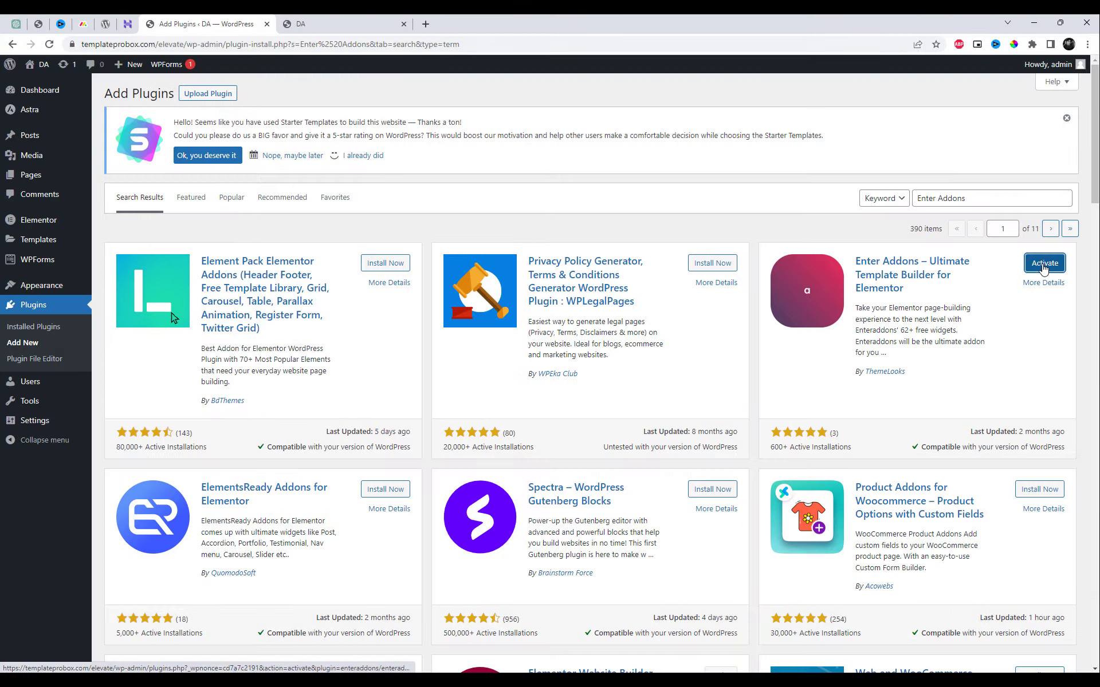
click(1044, 264)
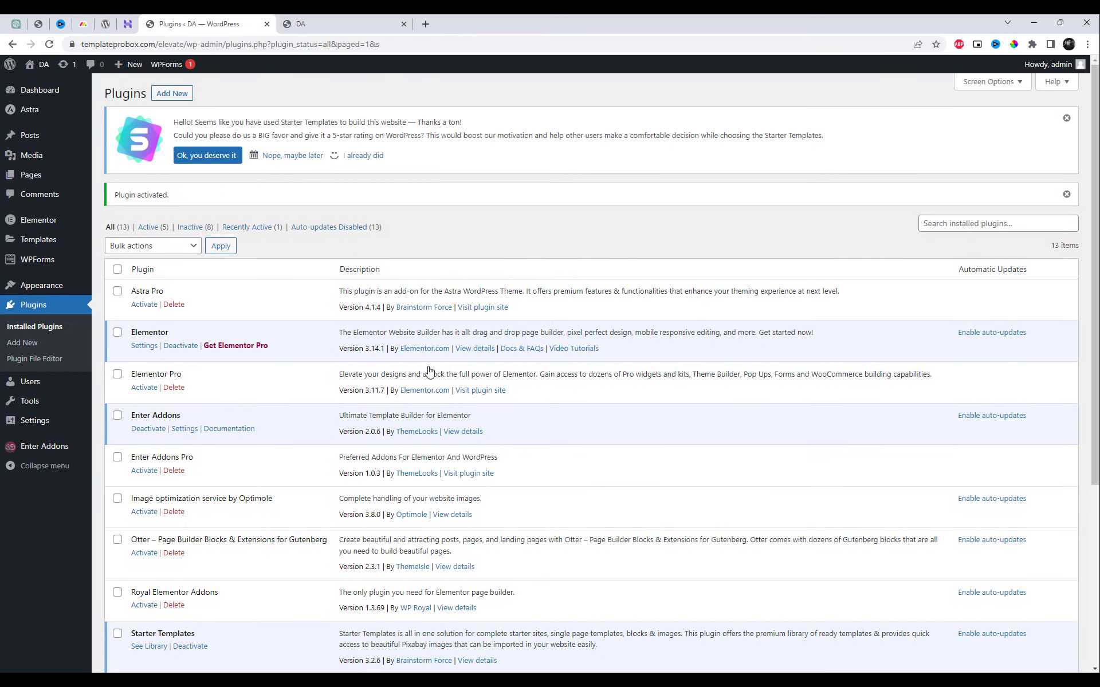
- Open the Enter Addons elements settings and save them with all free widgets enabled
click(46, 446)
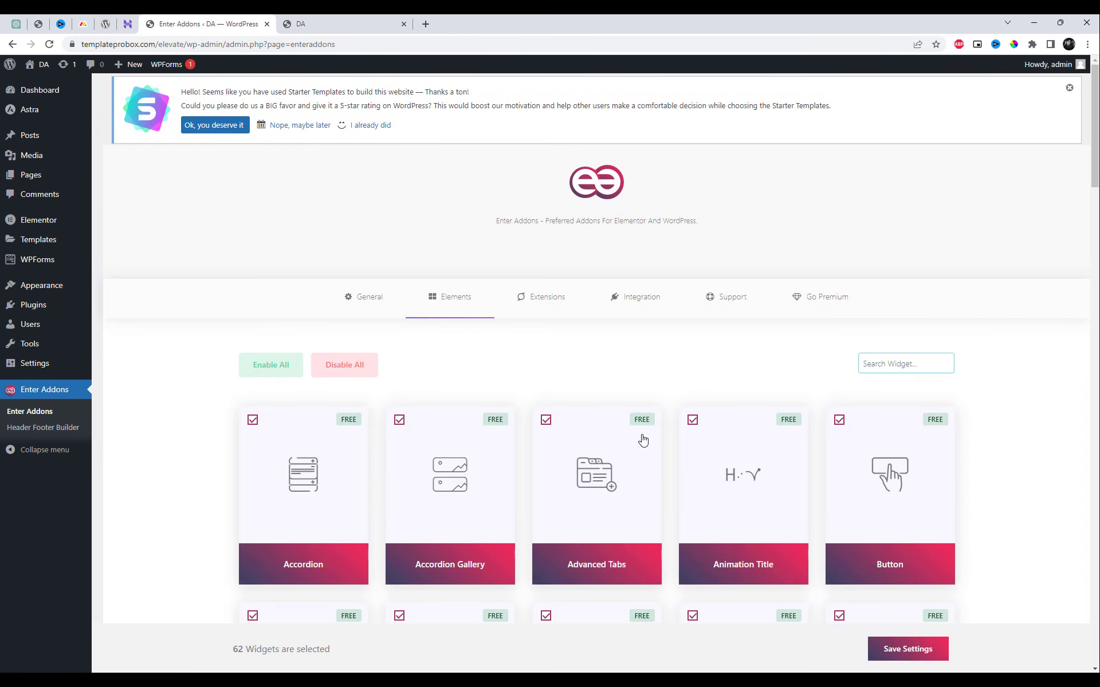
scroll(590, 387, down, 2)
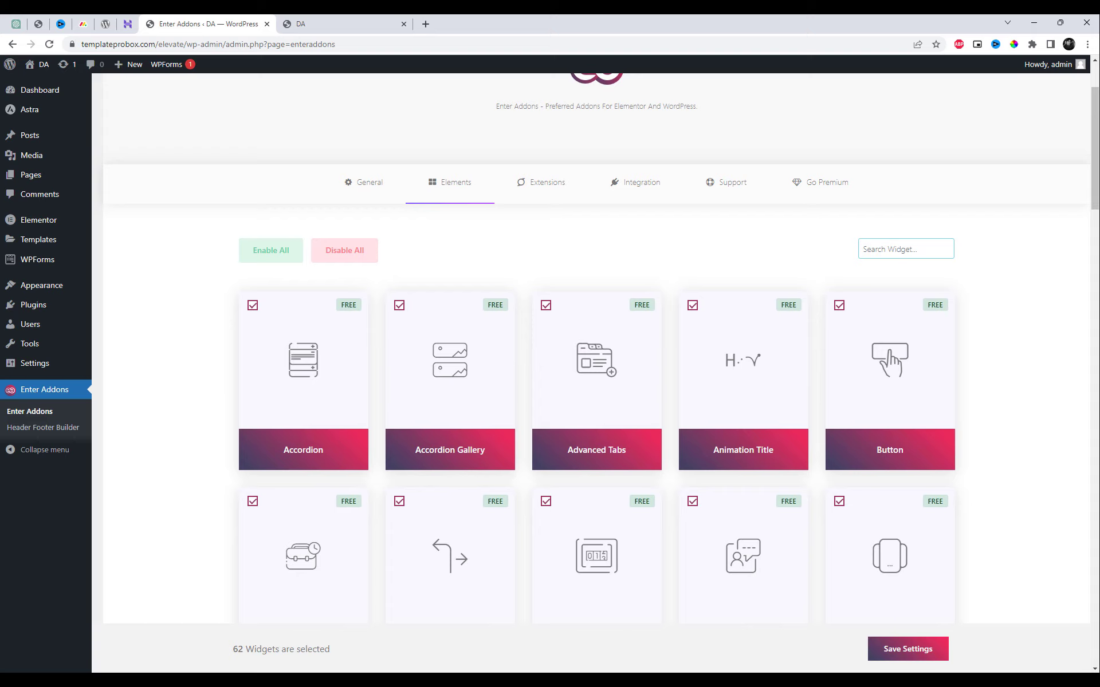
click(901, 651)
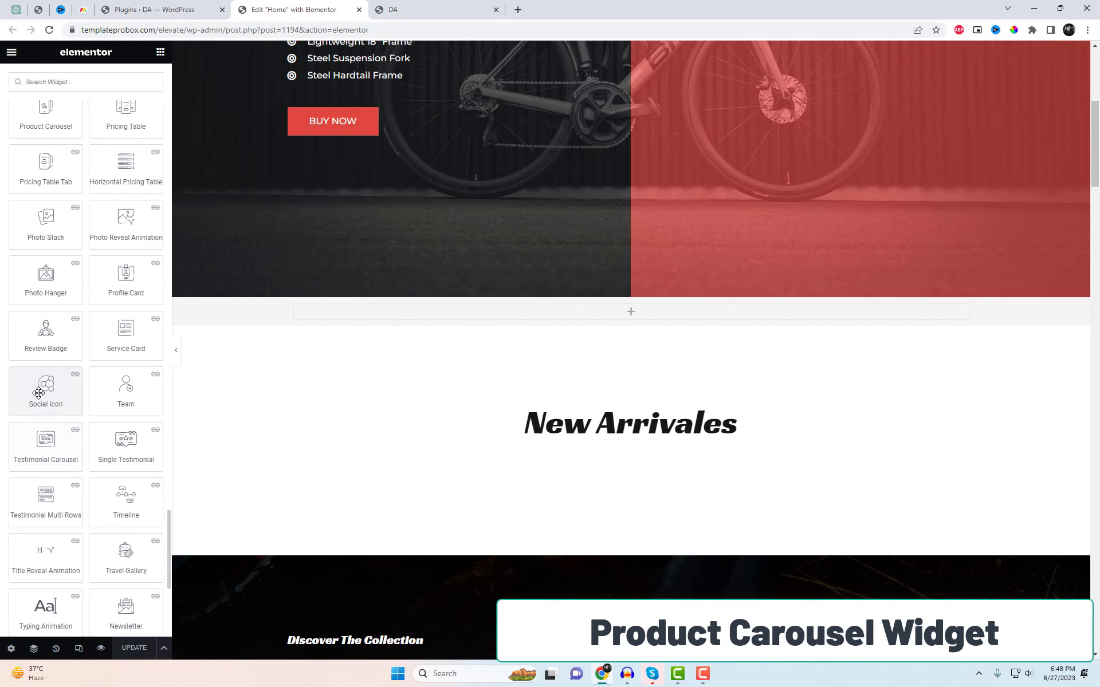
- Add a Product Carousel widget to the empty section above the New Arrivales heading on the Home page
drag(55, 168, 618, 314)
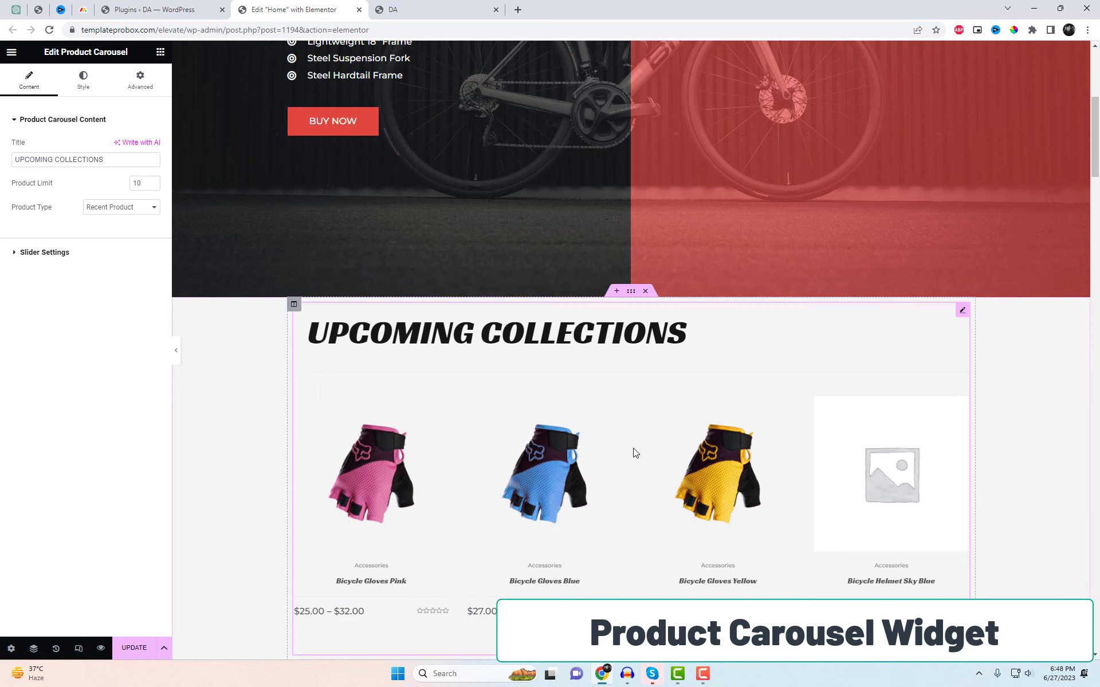
scroll(634, 452, down, 2)
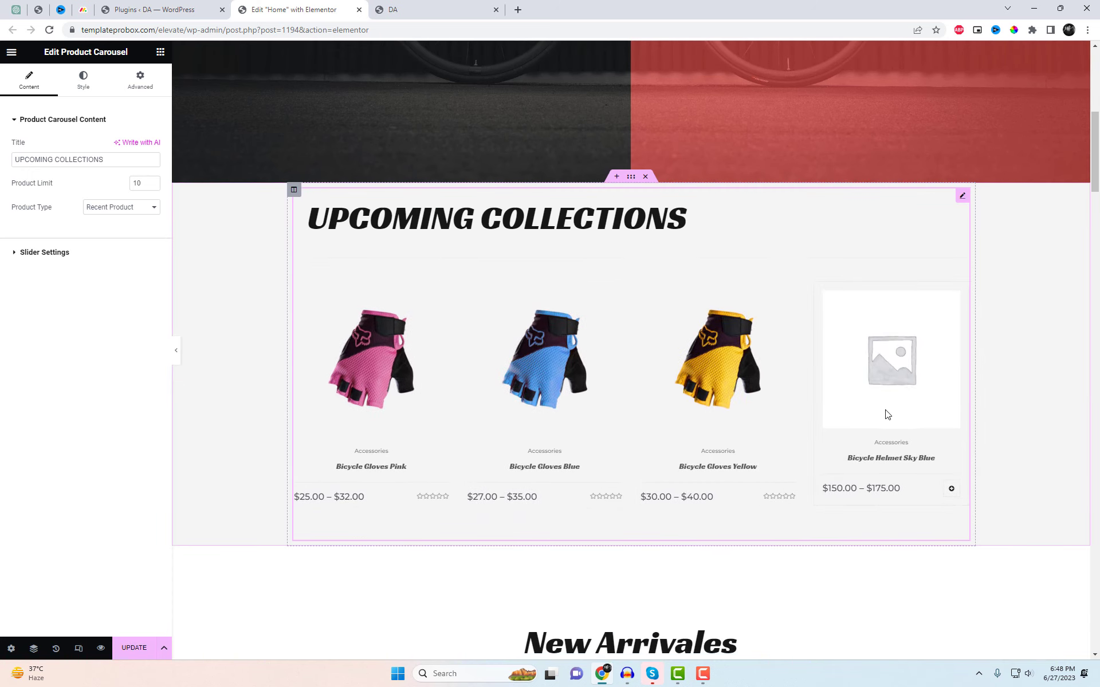
- Try setting the product carousel's slider to 5 items
click(103, 252)
drag(146, 178, 115, 181)
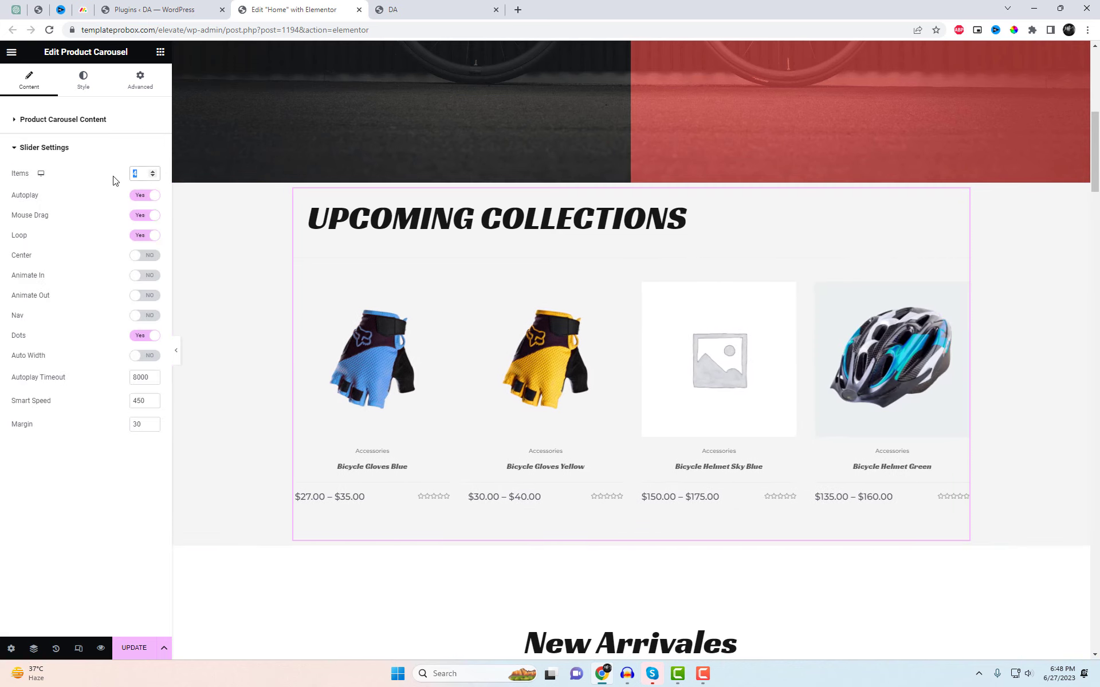
text(5)
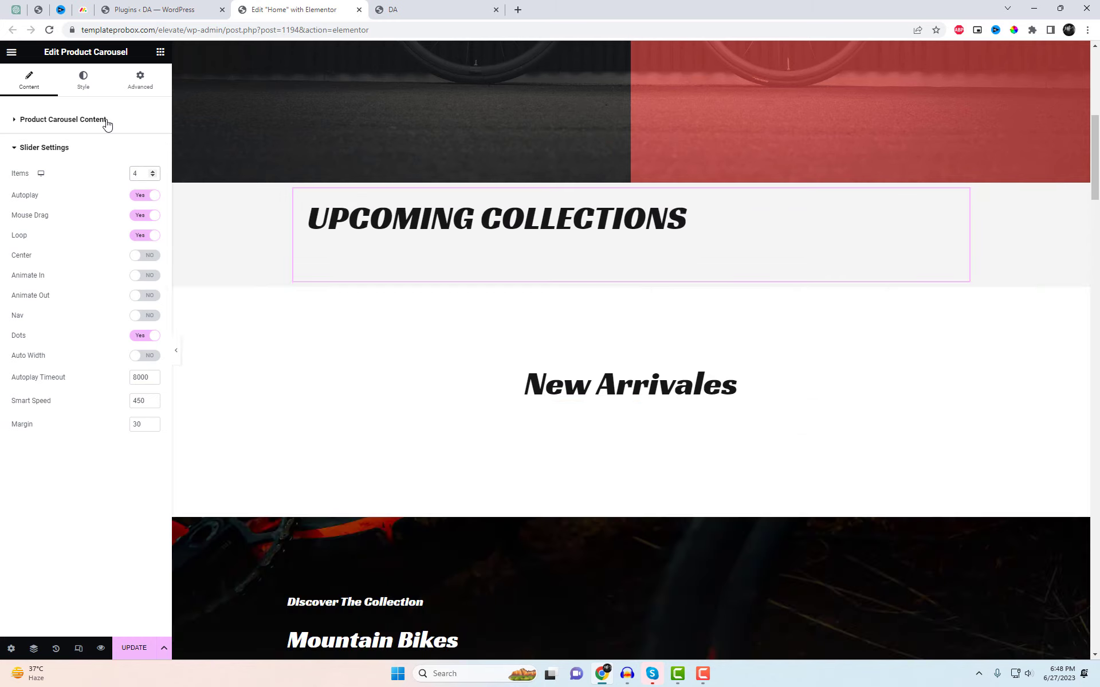
click(110, 124)
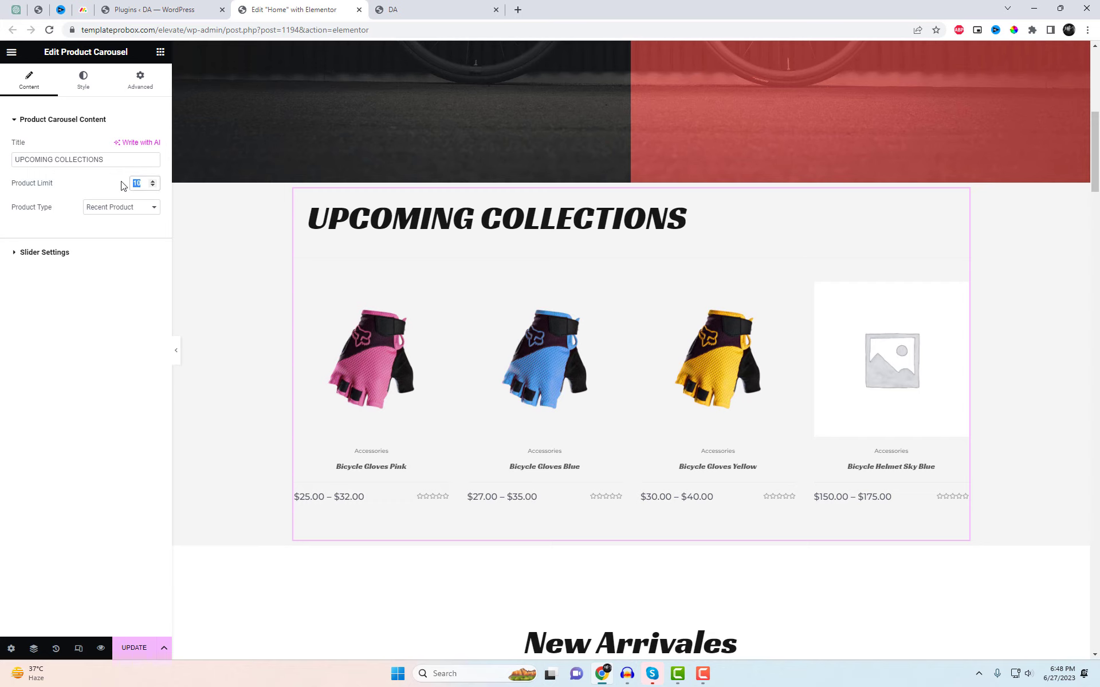
- Enable Center and Nav in the product carousel's slider settings and advance through its products to test the navigation
click(78, 256)
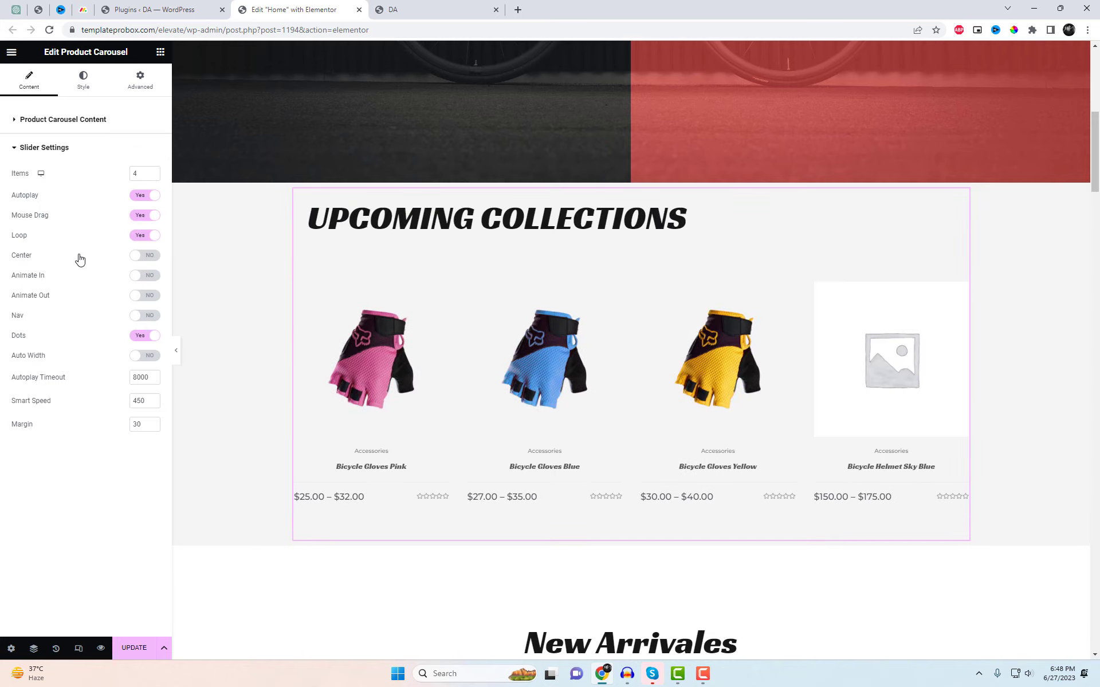
click(146, 255)
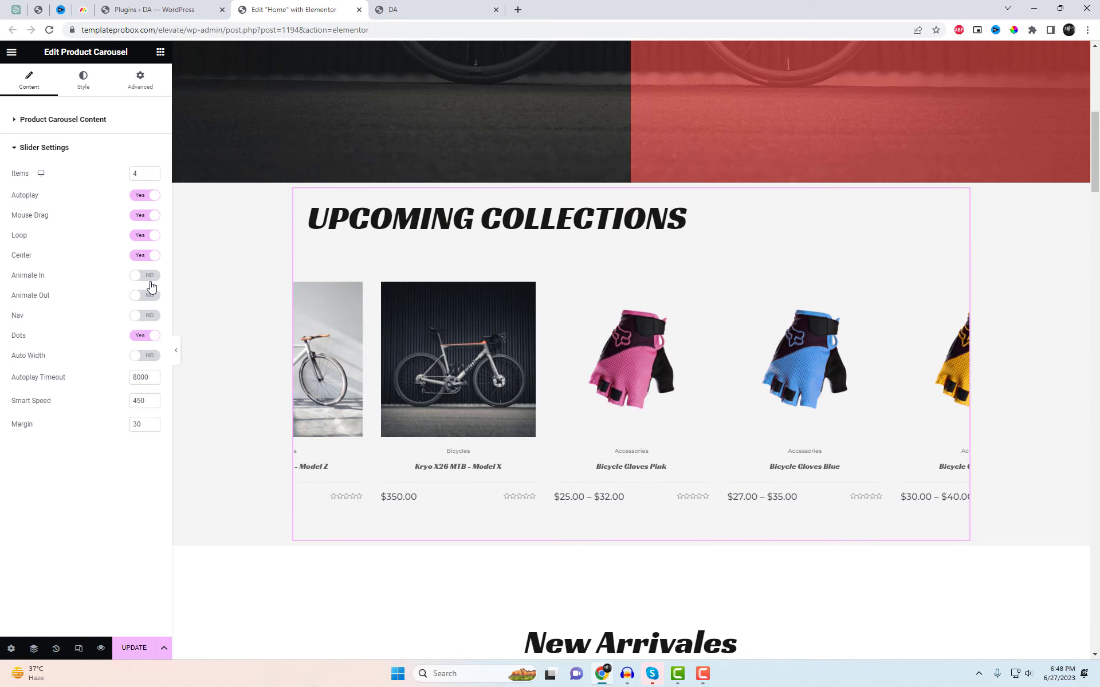
click(146, 315)
click(955, 247)
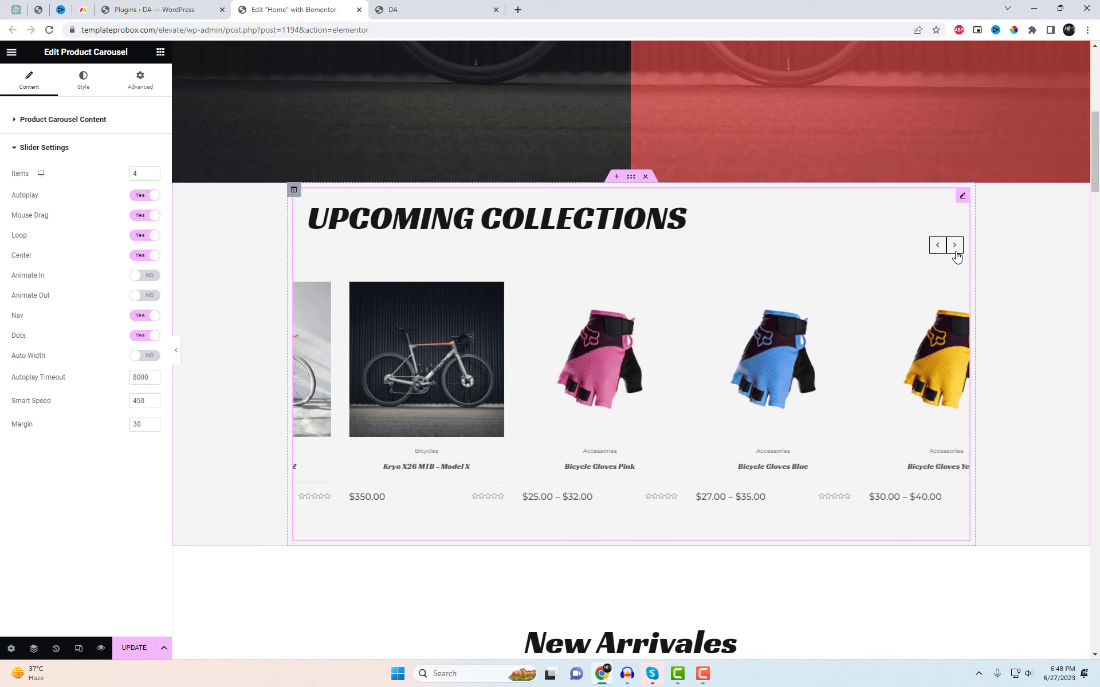
click(955, 246)
click(955, 247)
click(955, 246)
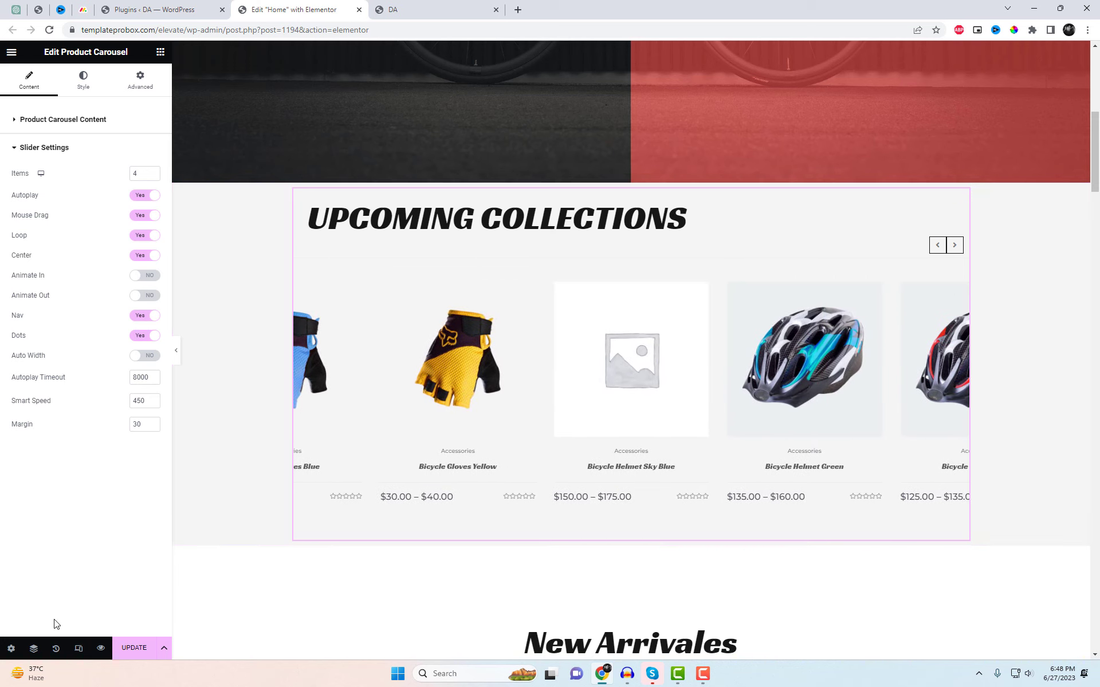
- Set the carousel section's content width to Full Width and update the page
click(631, 176)
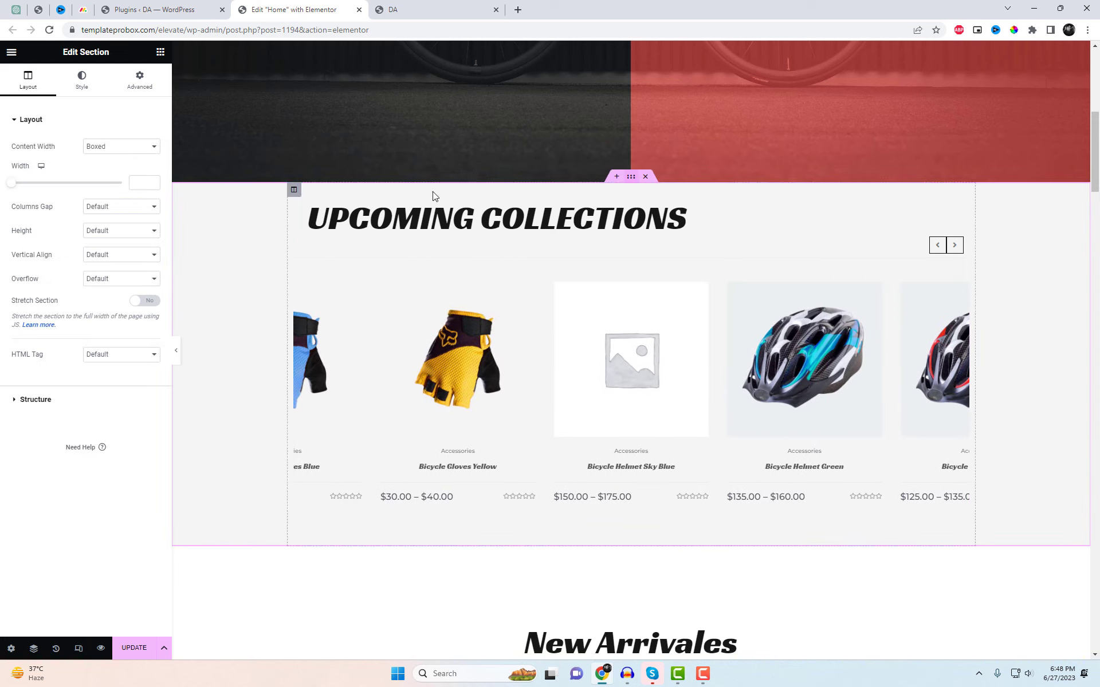
click(121, 147)
click(122, 168)
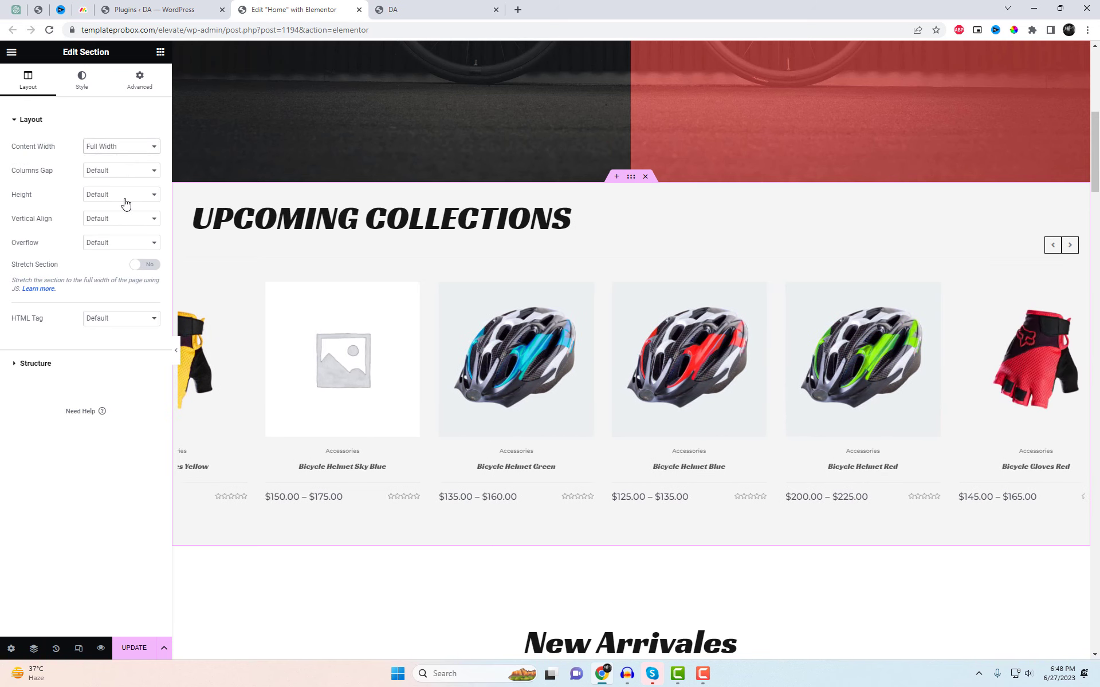
click(134, 647)
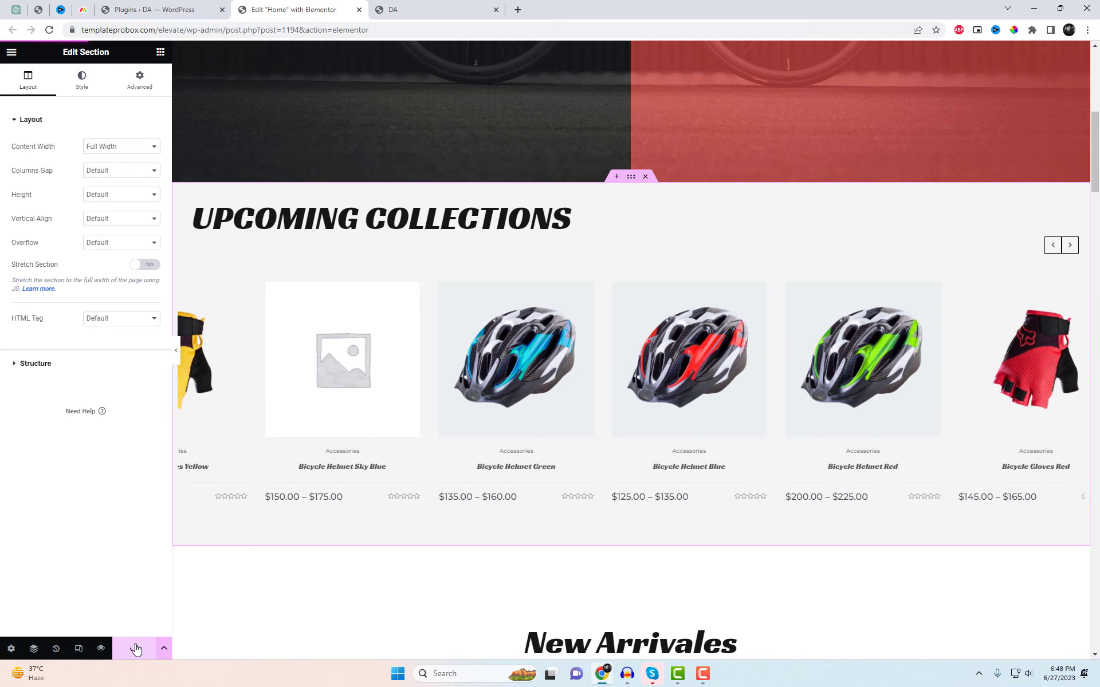
- Reload the live home page and go to the Upcoming Collections section to check the full-width layout
click(407, 10)
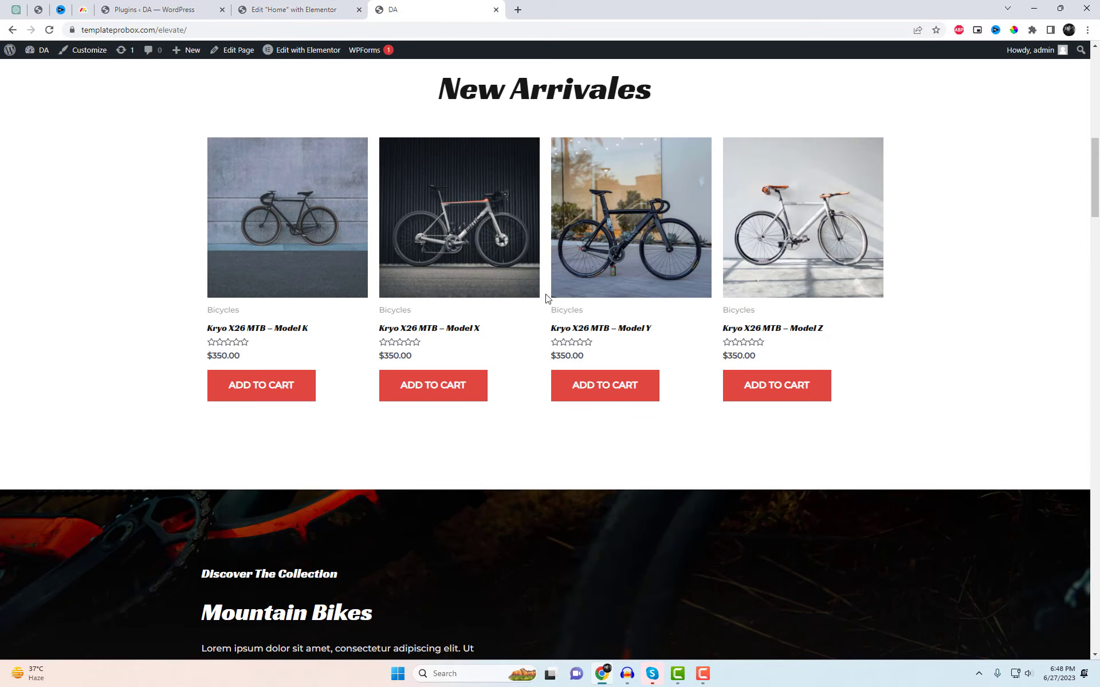
scroll(566, 314, up, 9)
right_click(556, 252)
click(579, 291)
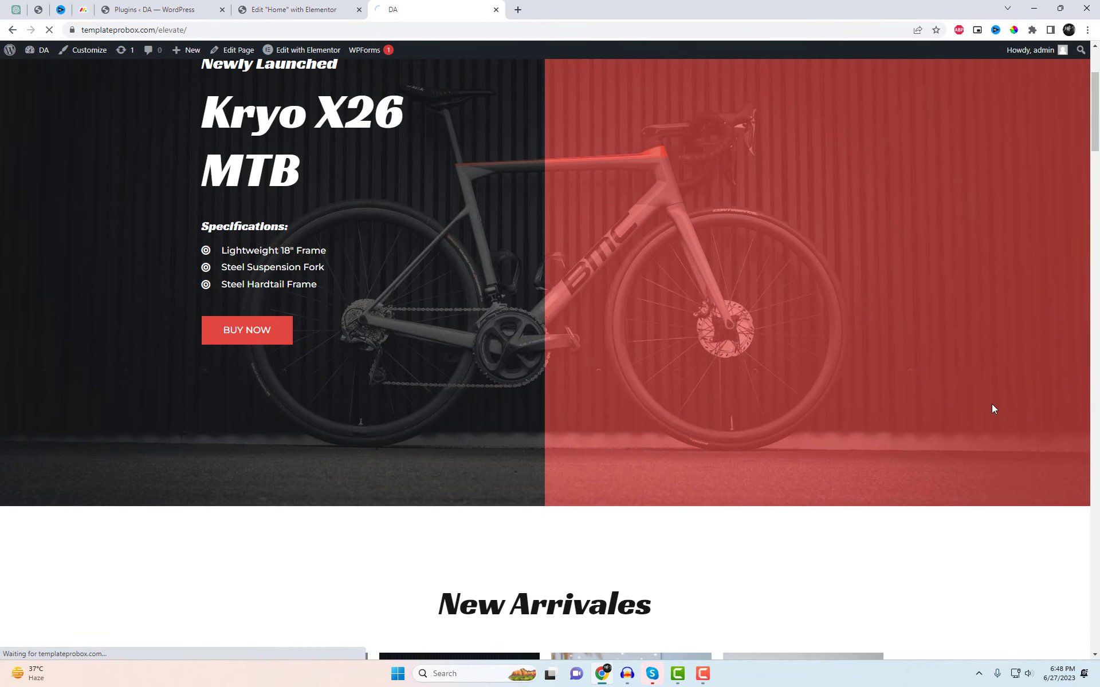
scroll(830, 491, down, 6)
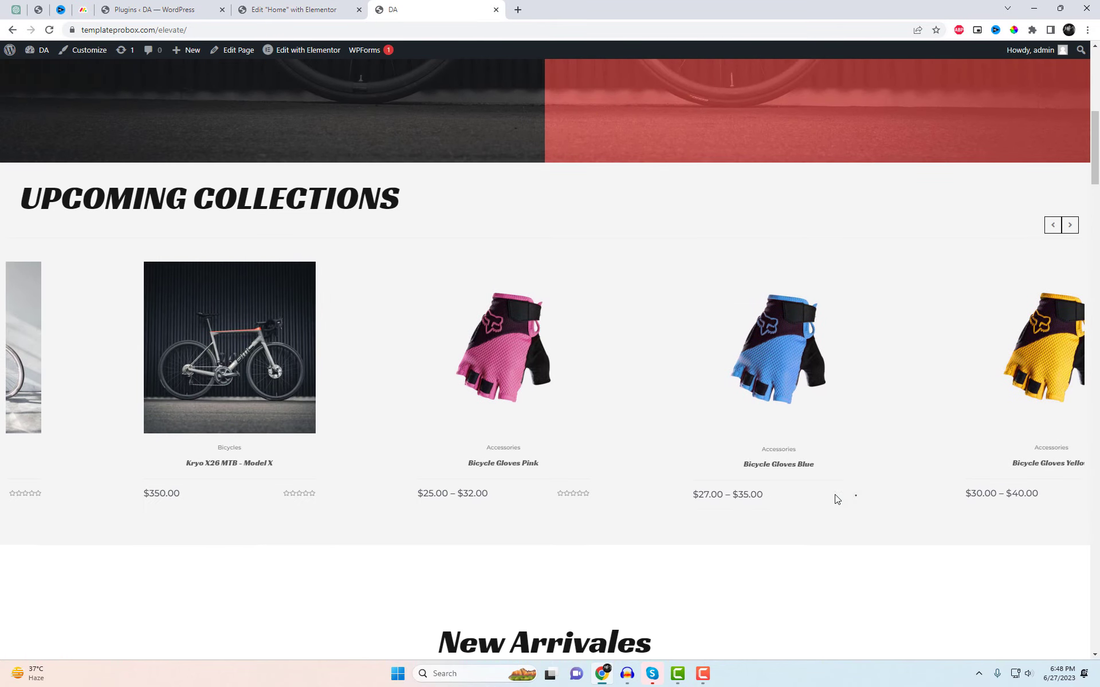
- Page forward through the full-width Upcoming Collections carousel on the live page to examine its products
click(1071, 226)
click(1072, 225)
click(1071, 226)
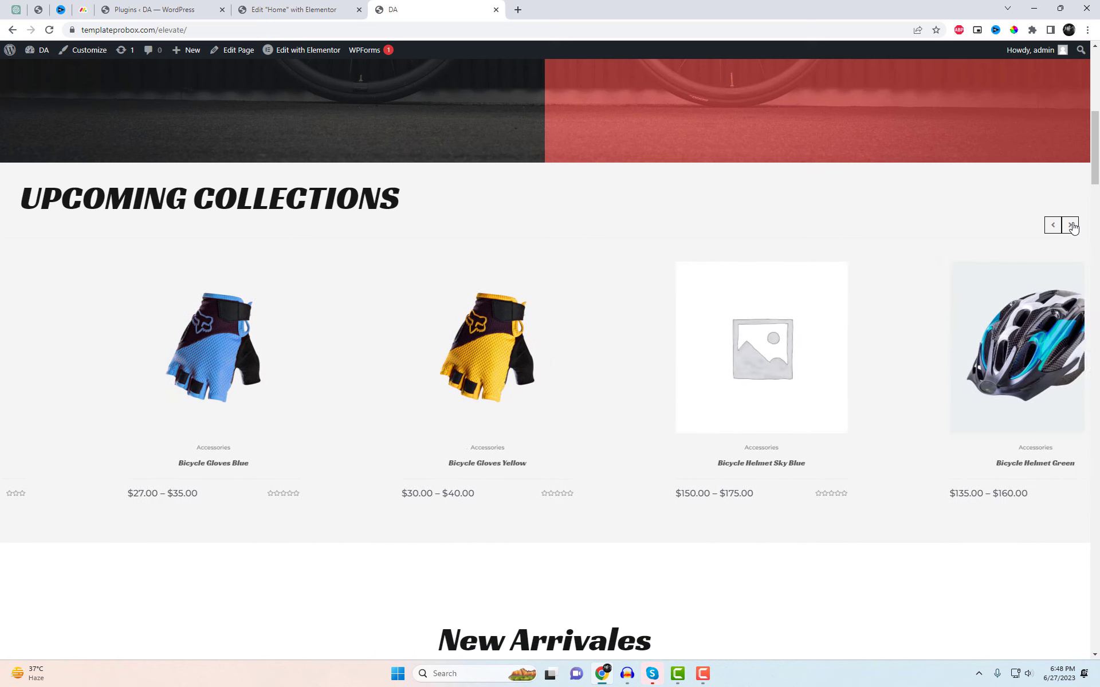
click(1071, 226)
click(1072, 225)
click(1071, 226)
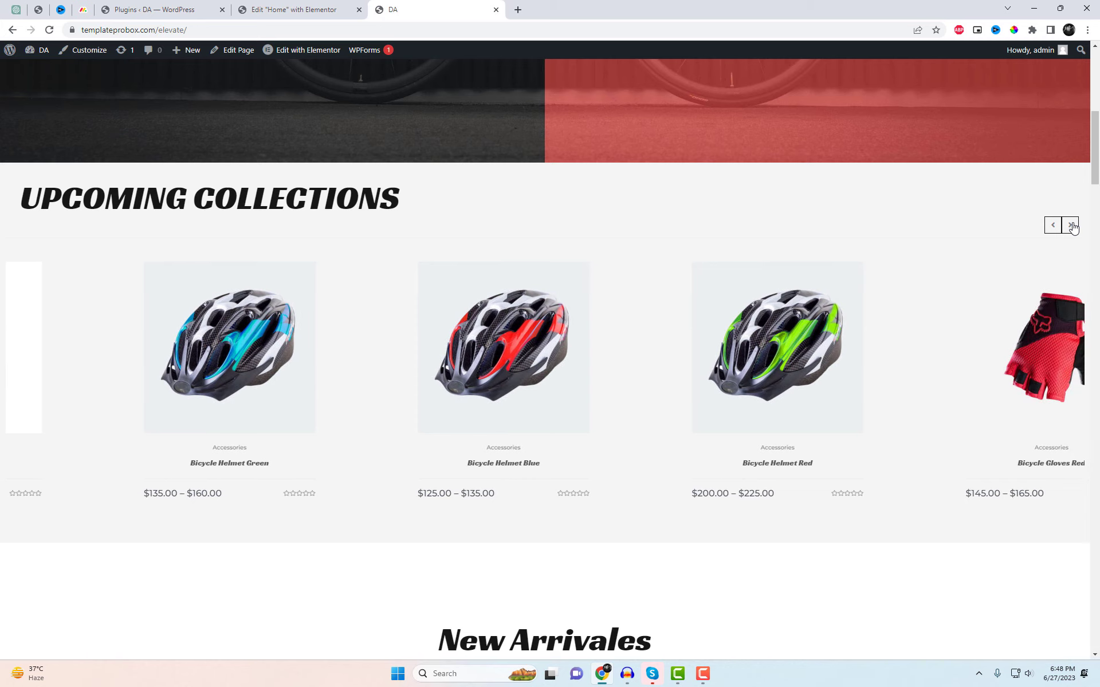
click(1072, 226)
click(1071, 225)
click(1072, 226)
click(1071, 225)
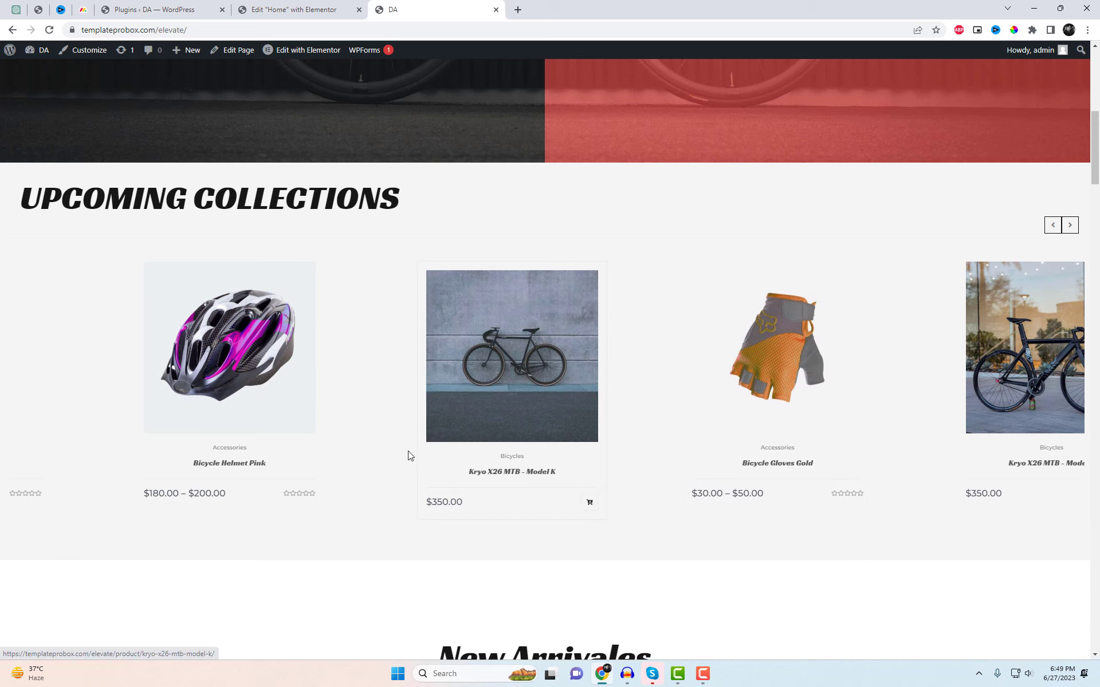
- Set the carousel section's content width to Boxed in Elementor and update the page
click(308, 6)
click(120, 148)
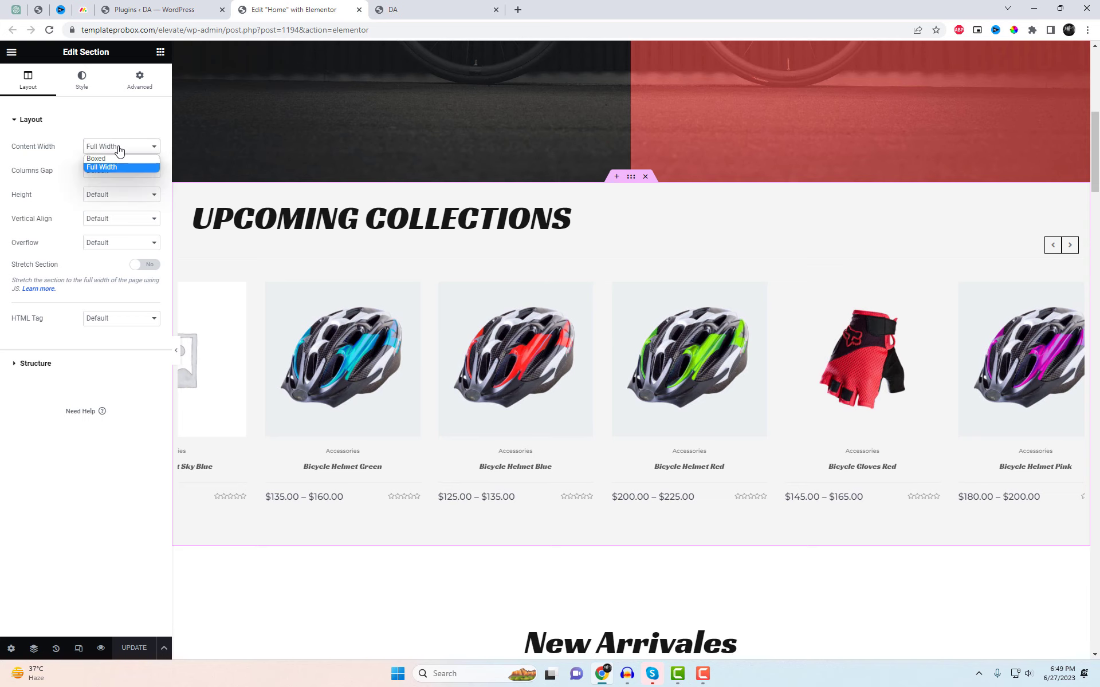
click(114, 162)
click(134, 648)
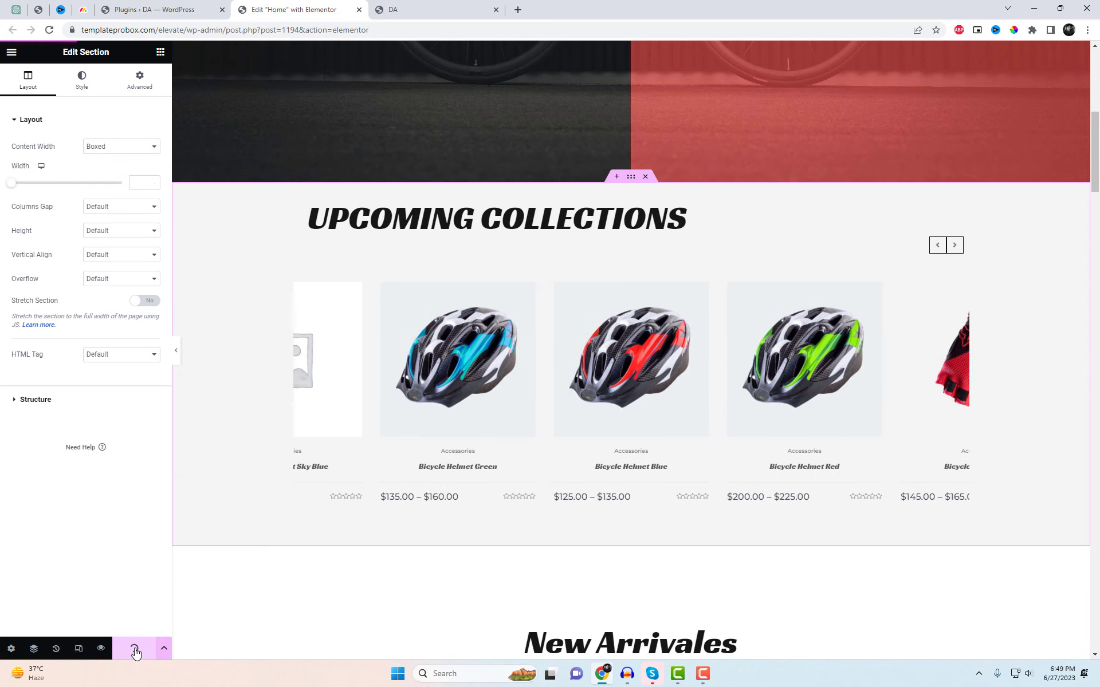
- Reload the live home page to check the boxed layout of the Upcoming Collections section
click(395, 9)
right_click(565, 146)
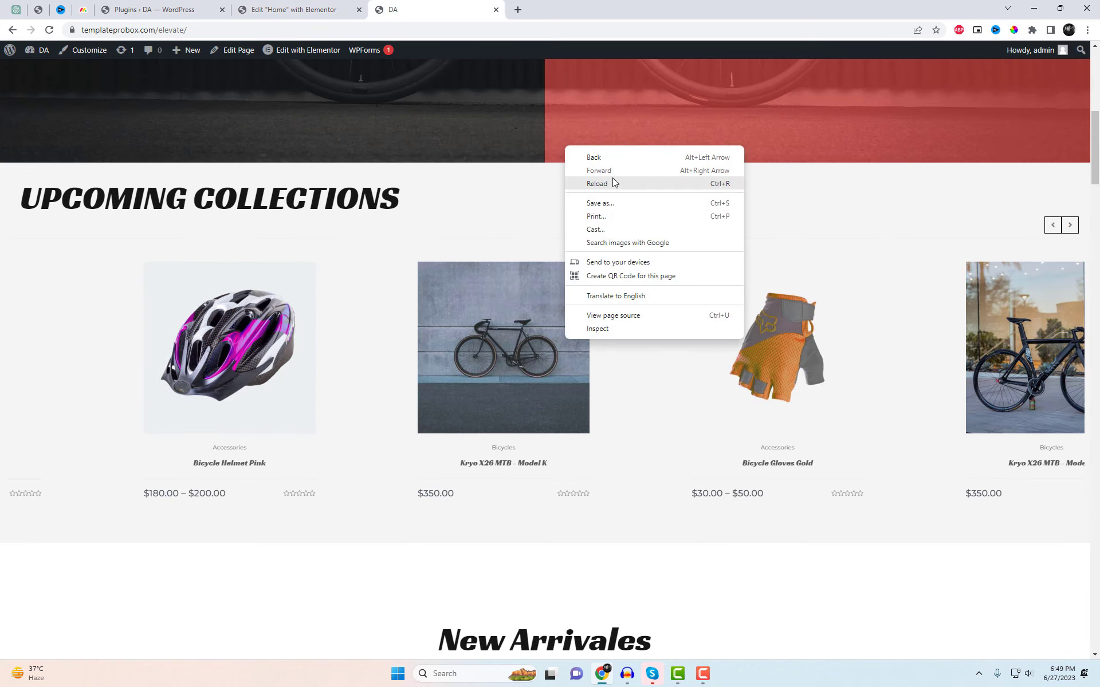
click(614, 182)
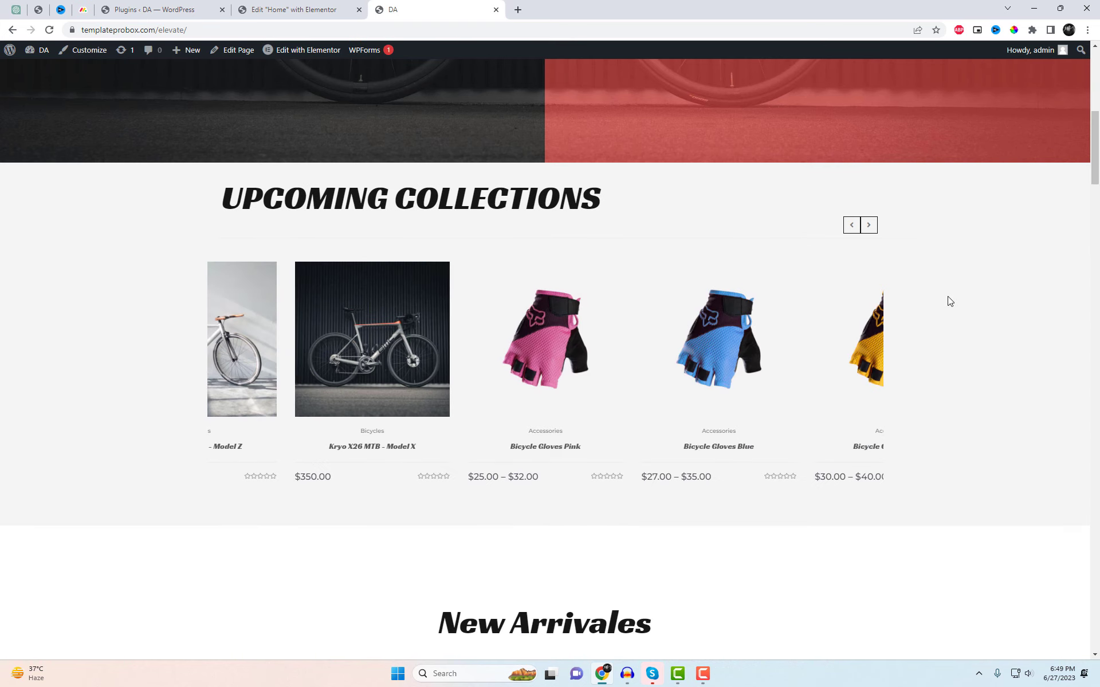
scroll(948, 299, down, 1)
- Page forward through the boxed Upcoming Collections carousel on the live page to examine how the products slide
click(875, 174)
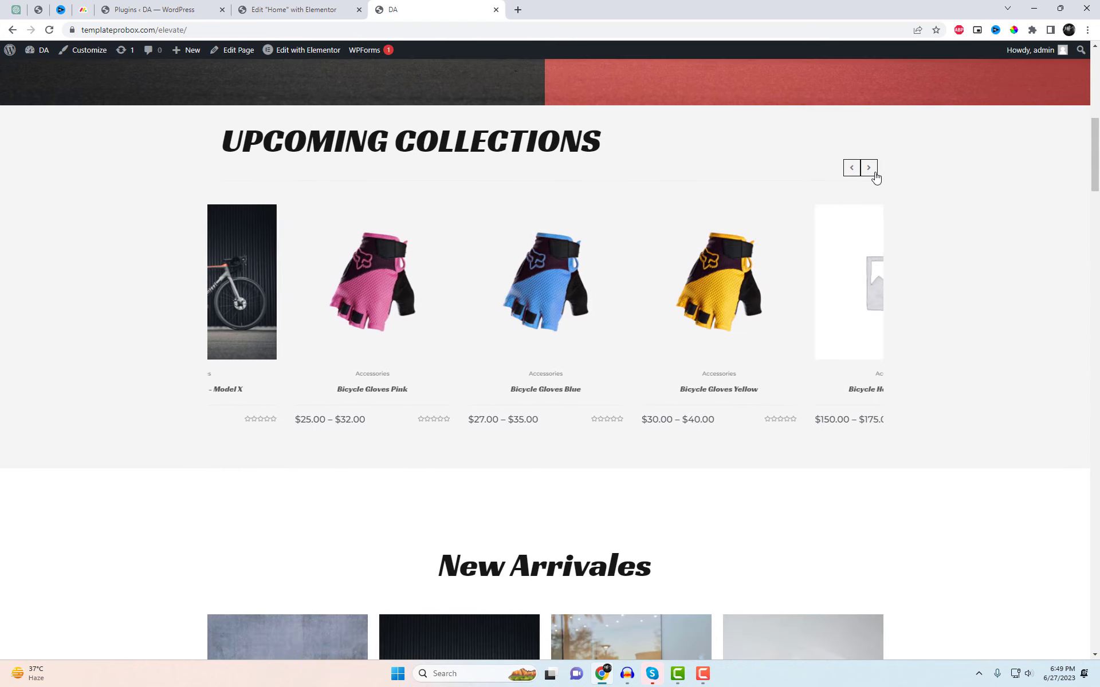
click(875, 173)
click(875, 173)
click(869, 168)
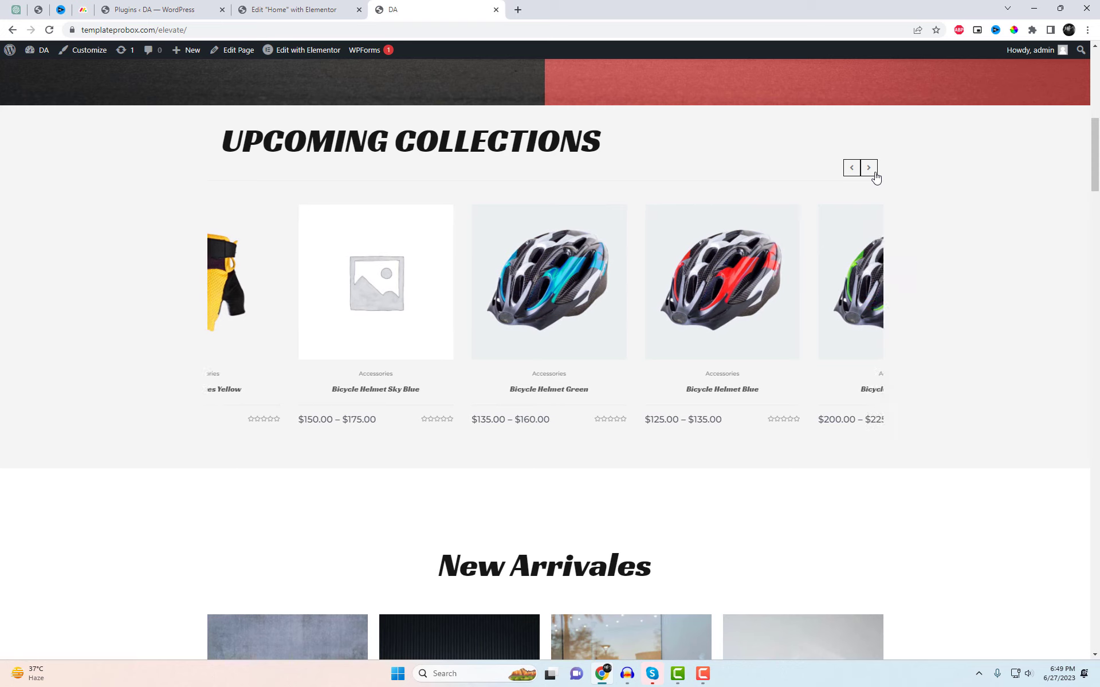
click(869, 168)
click(868, 168)
click(868, 168)
click(874, 174)
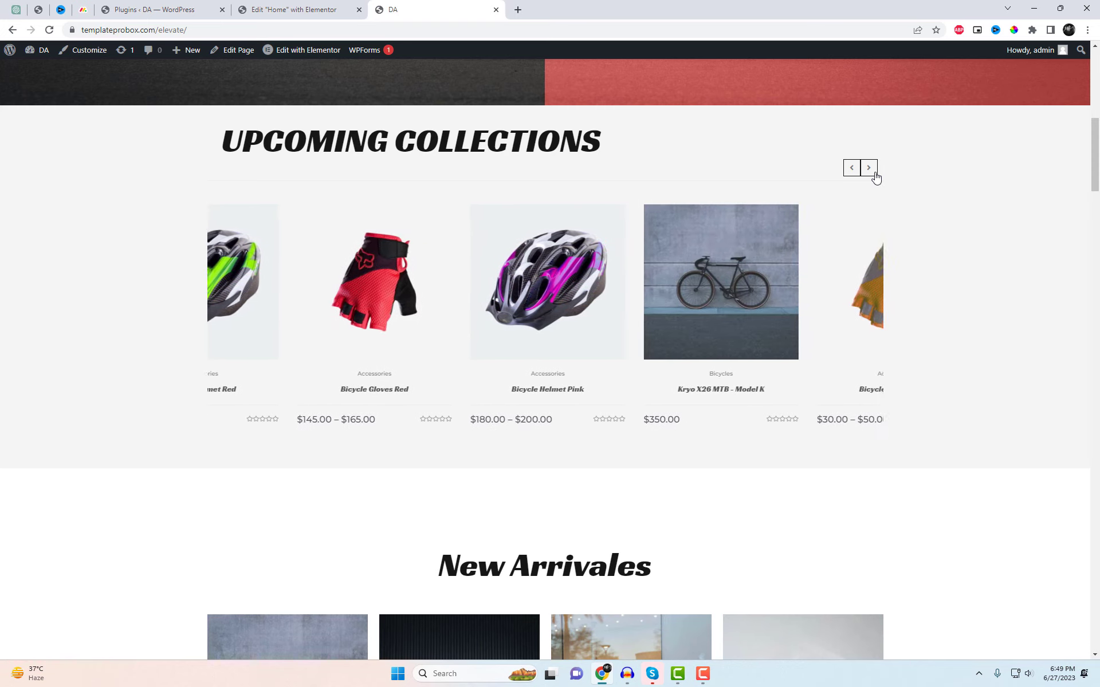
click(874, 173)
click(874, 174)
click(874, 173)
click(875, 174)
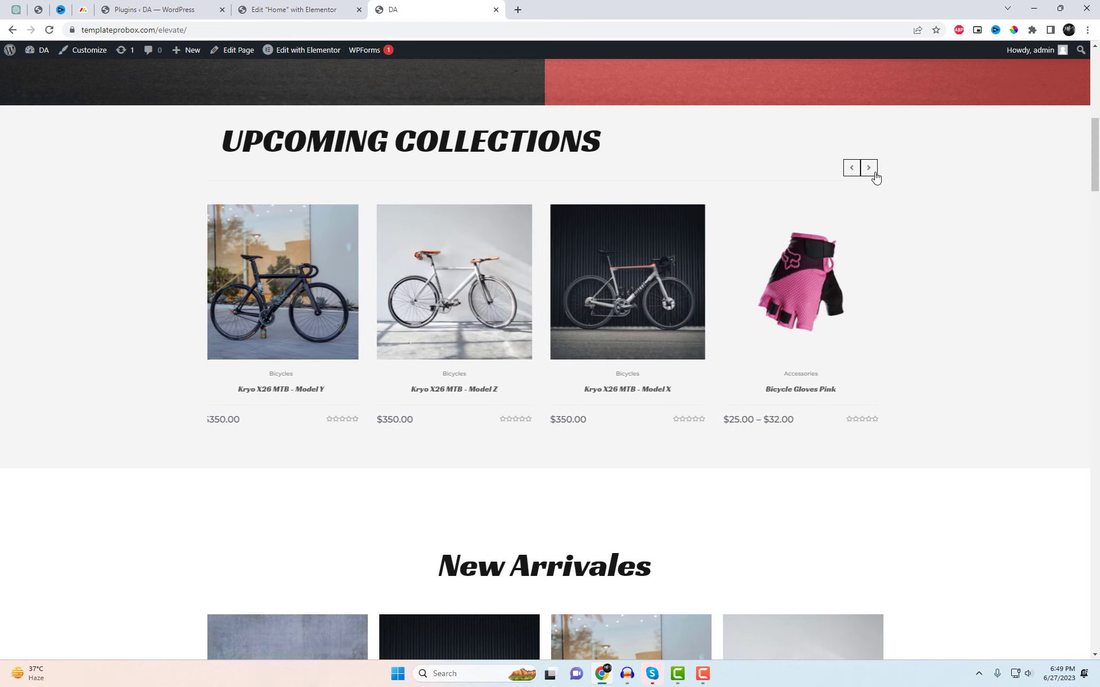
- Page forward to the bicycle gloves in the live Upcoming Collections carousel and try the hover action on Bicycle Gloves Blue
click(874, 174)
click(874, 174)
click(874, 174)
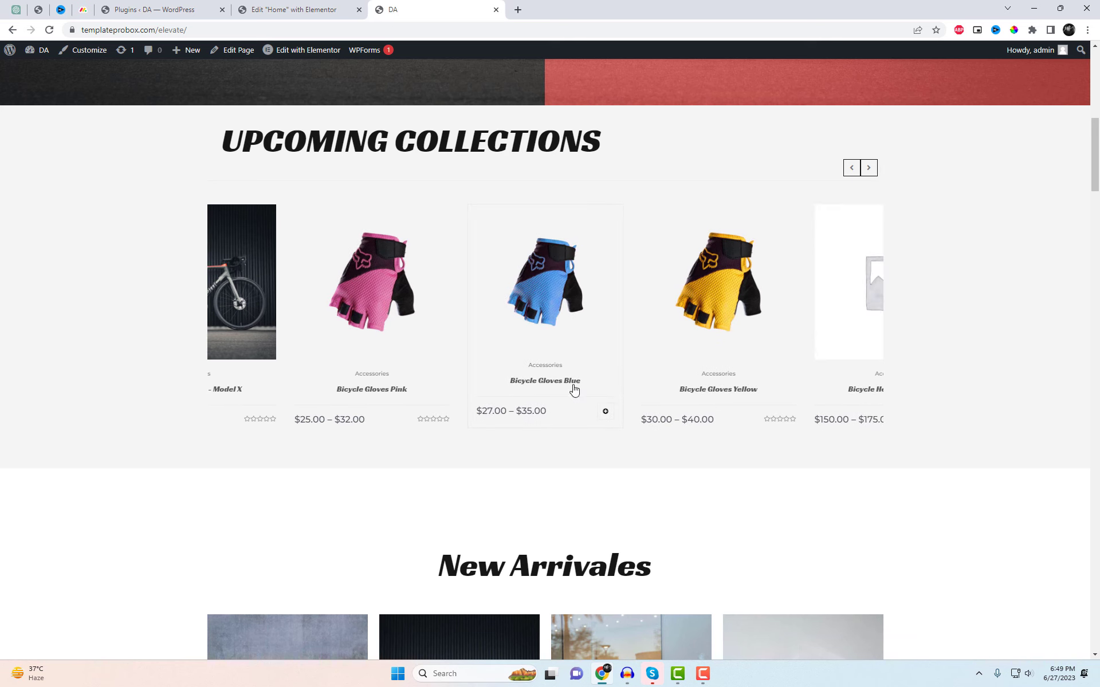
click(605, 411)
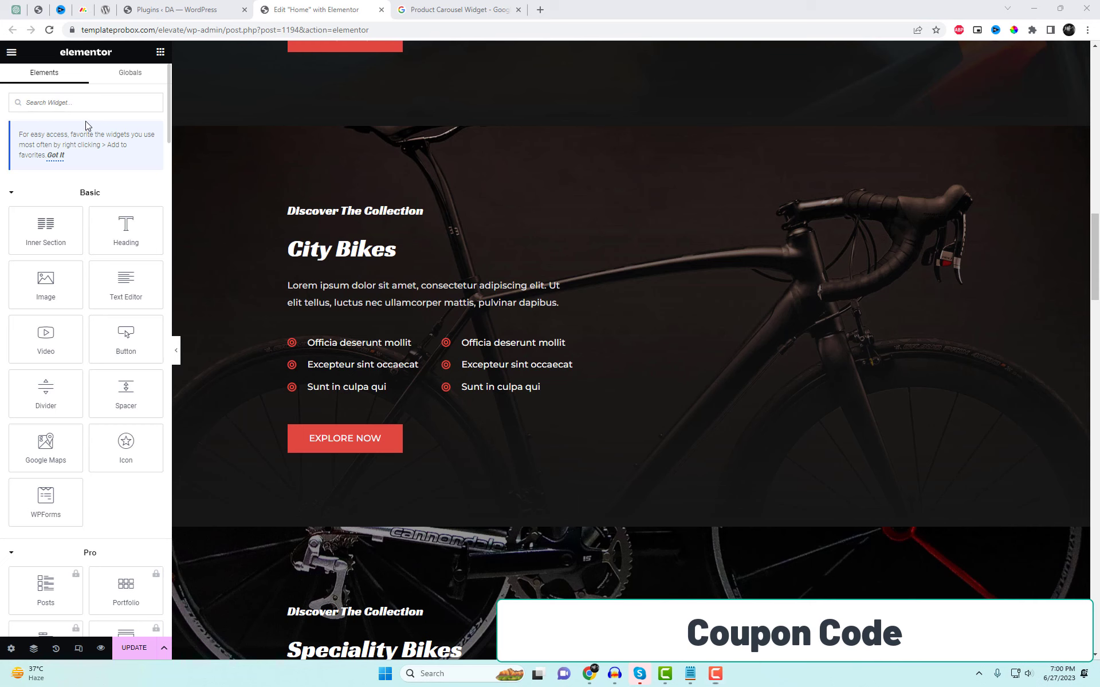
- Find the Coupon Code Card widget in the Elementor editor and place it below the City Bikes feature list
text(Cou)
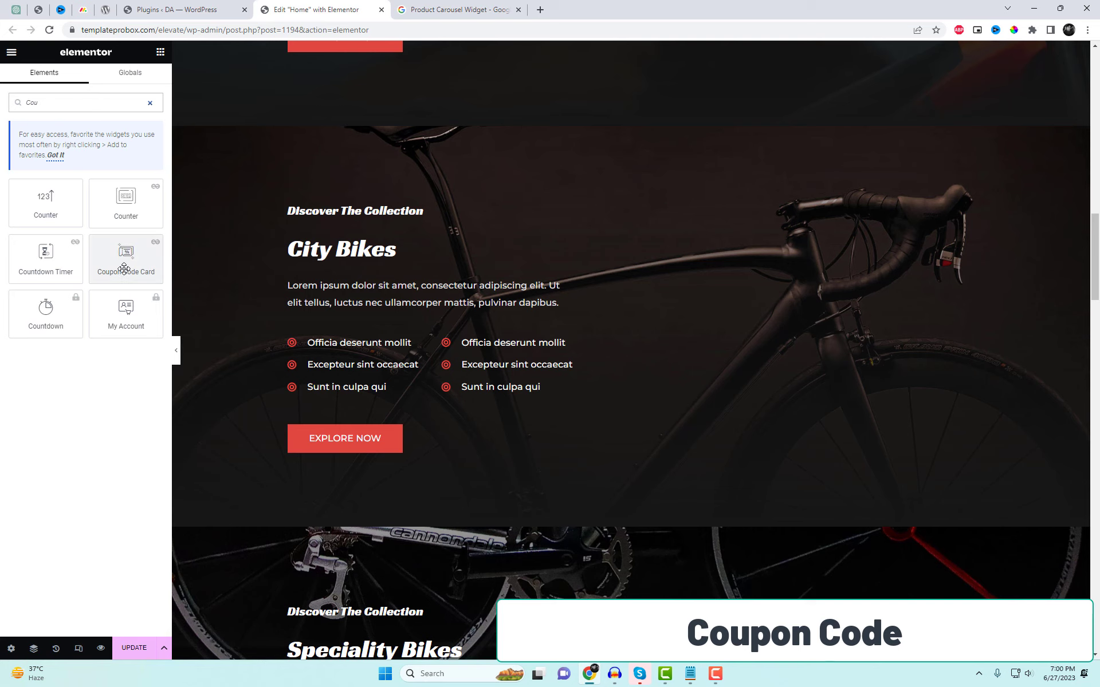
drag(123, 264, 373, 413)
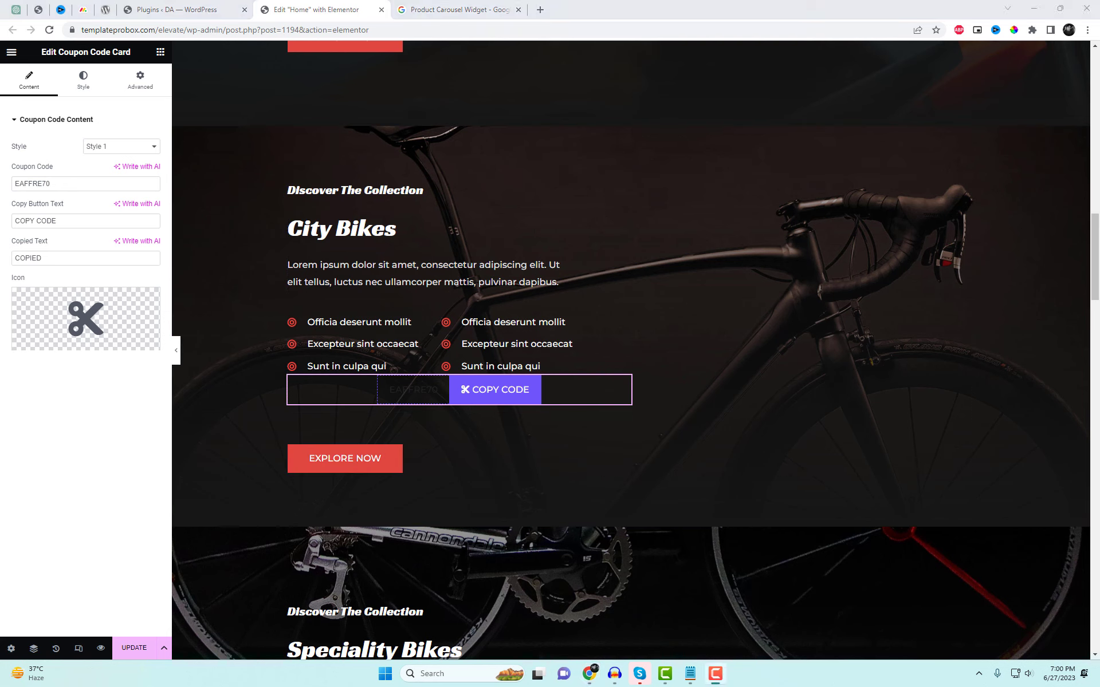
- Set the coupon code box's text color to #FFFFFF and change the coupon code to EAFFRE86
click(84, 86)
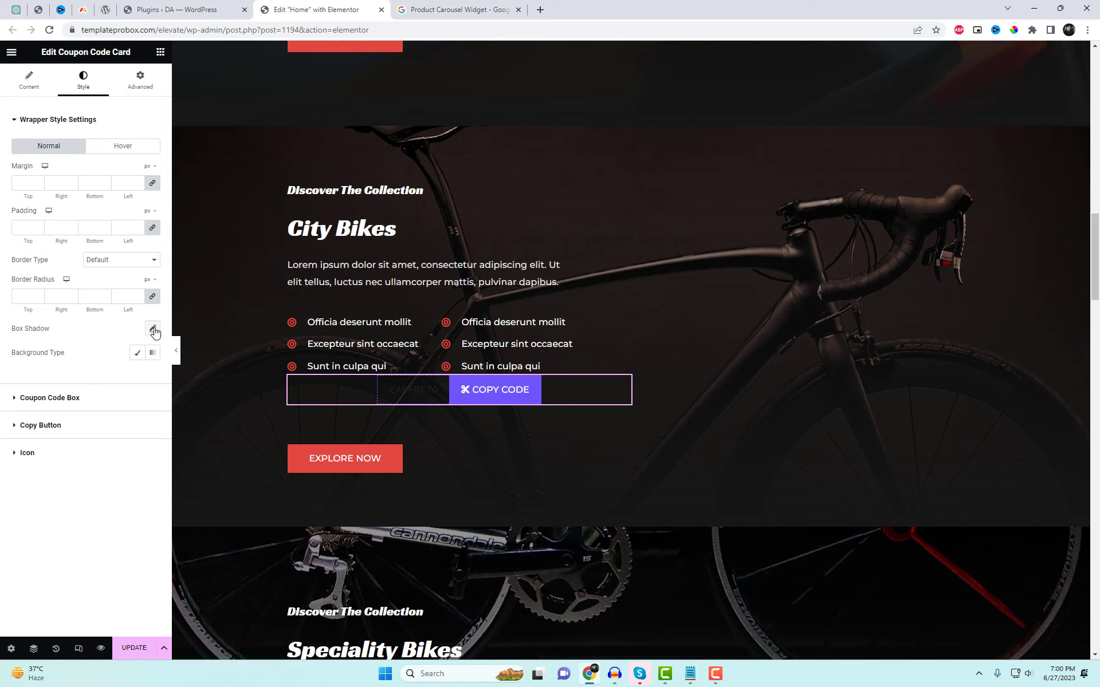
click(132, 404)
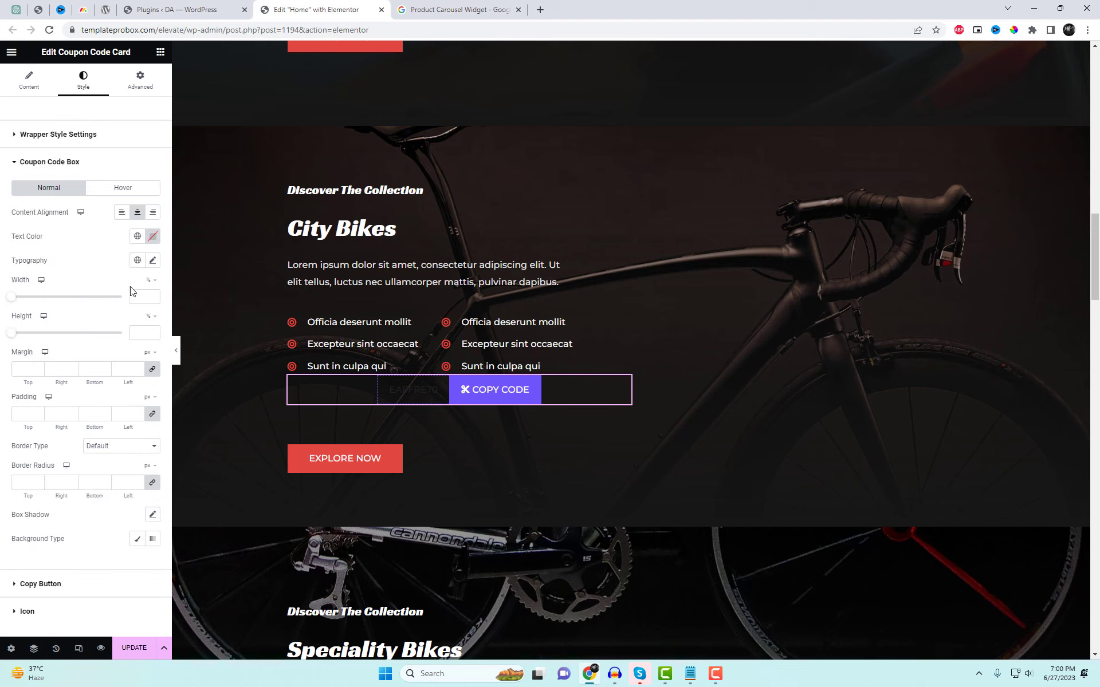
click(153, 237)
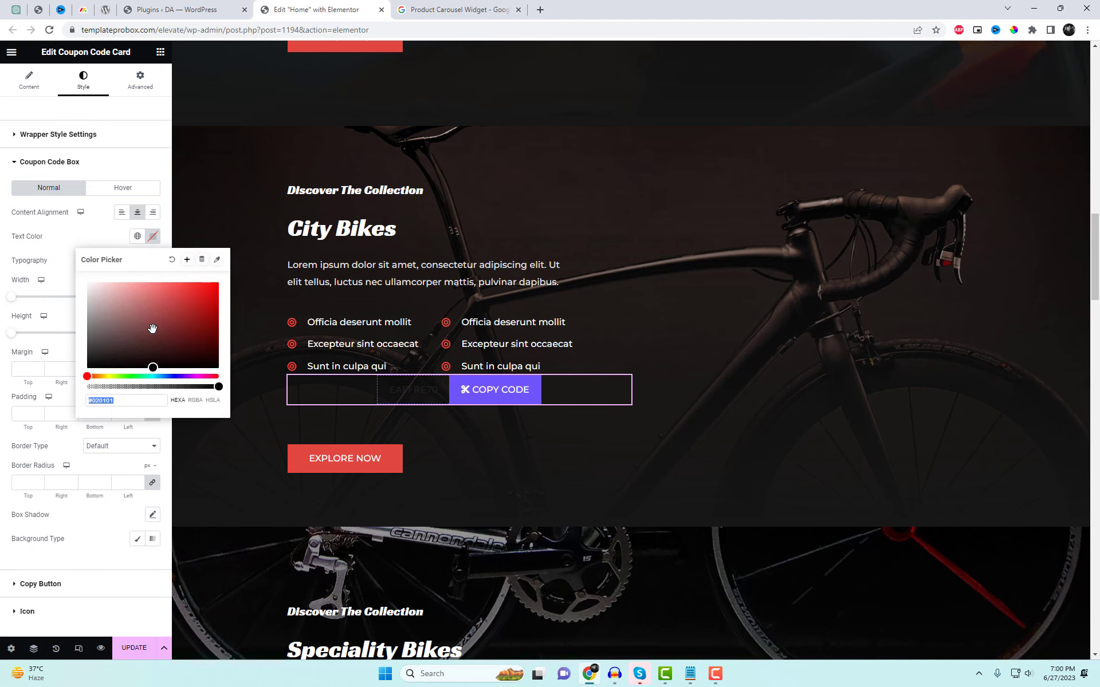
text(#FFFFFF)
click(62, 452)
click(28, 80)
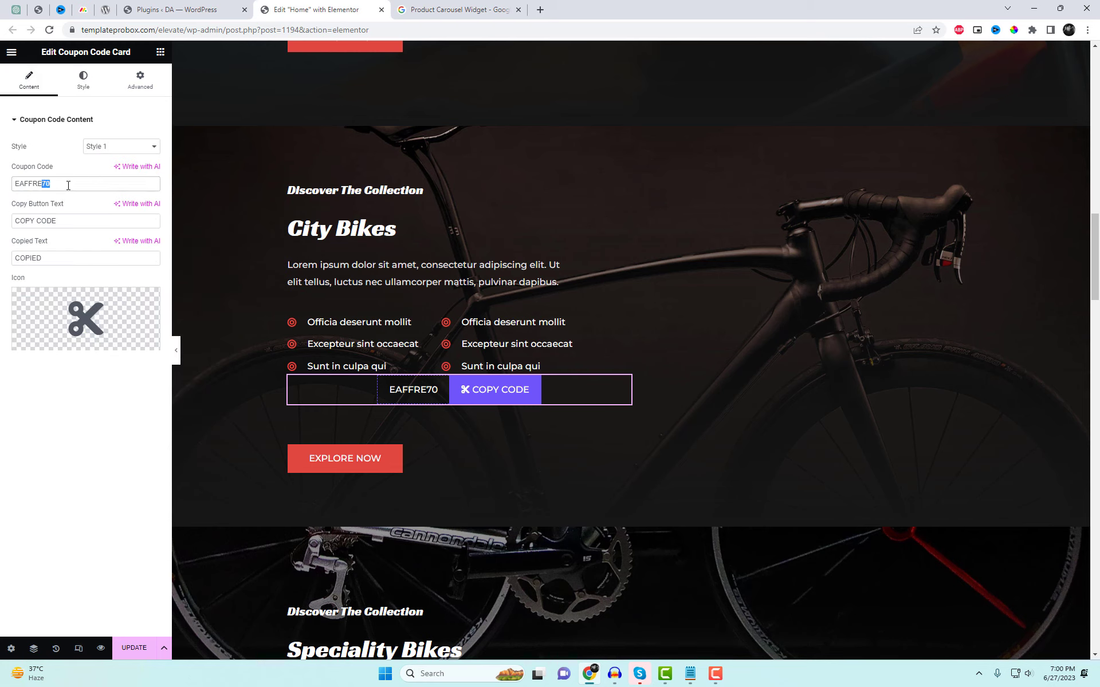
text(86)
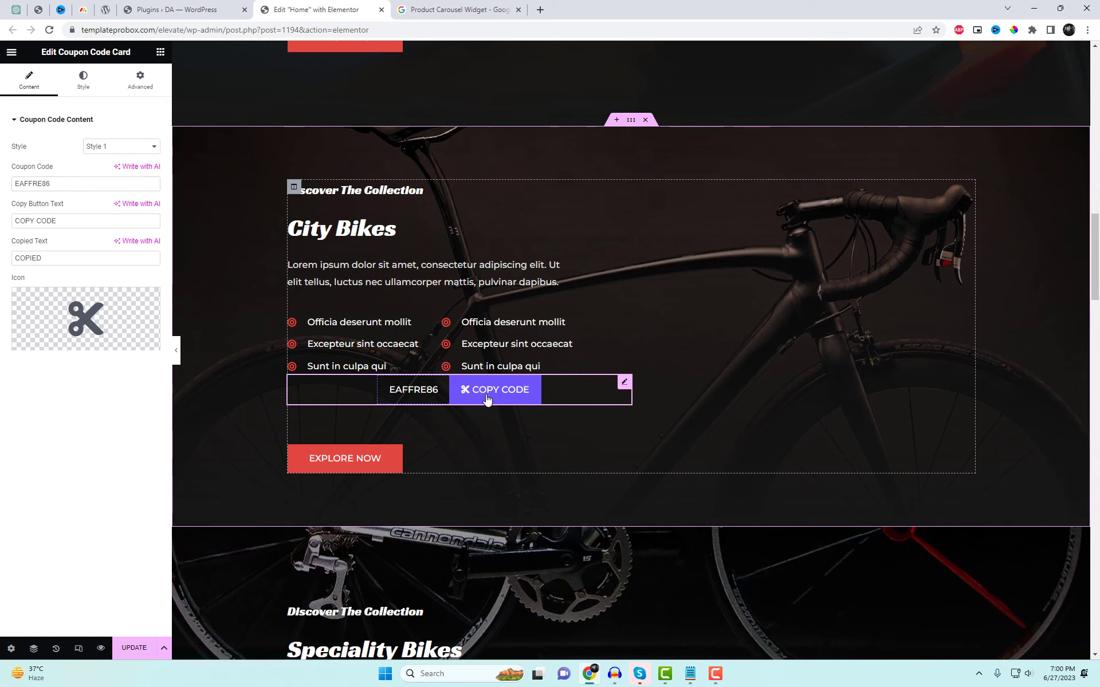
- Set the normal text color of the coupon card's copy button to #FFFFFF
click(85, 89)
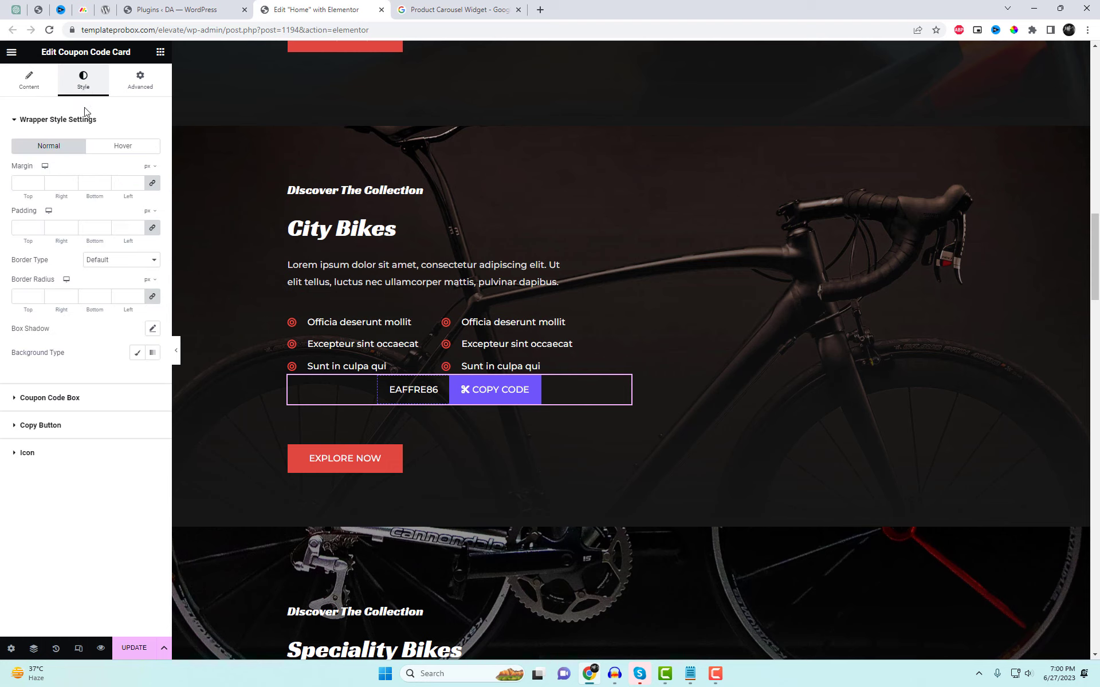
click(89, 430)
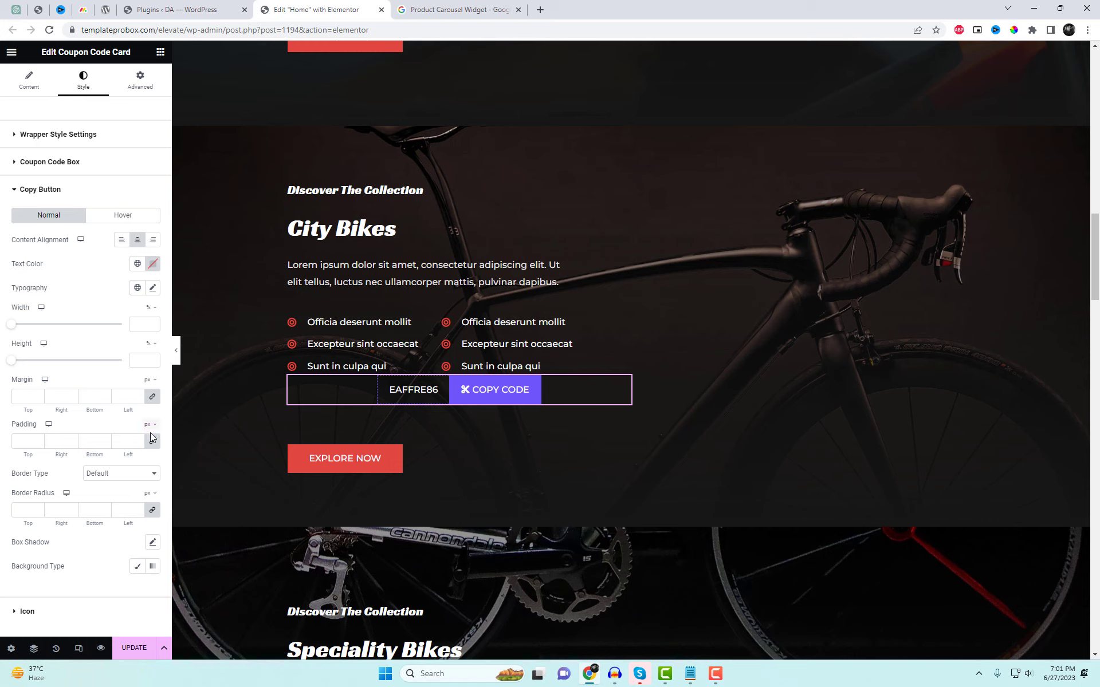
click(153, 264)
mouse_move(144, 342)
mouse_down()
mouse_move(183, 388)
mouse_move(123, 309)
mouse_move(55, 296)
mouse_up()
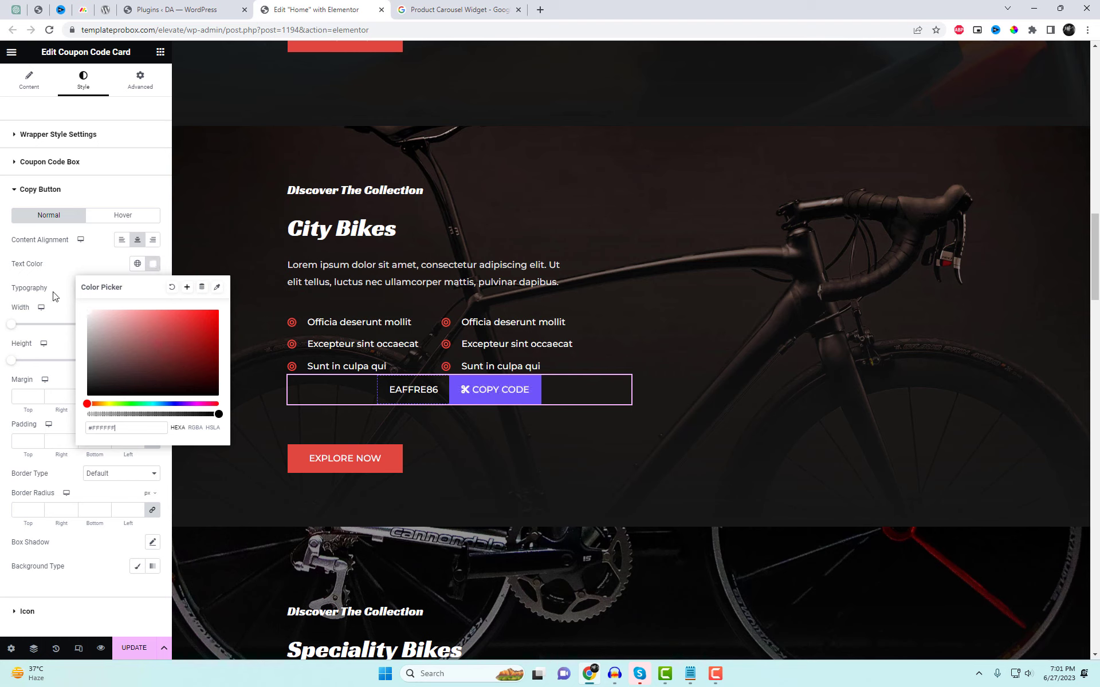
click(80, 270)
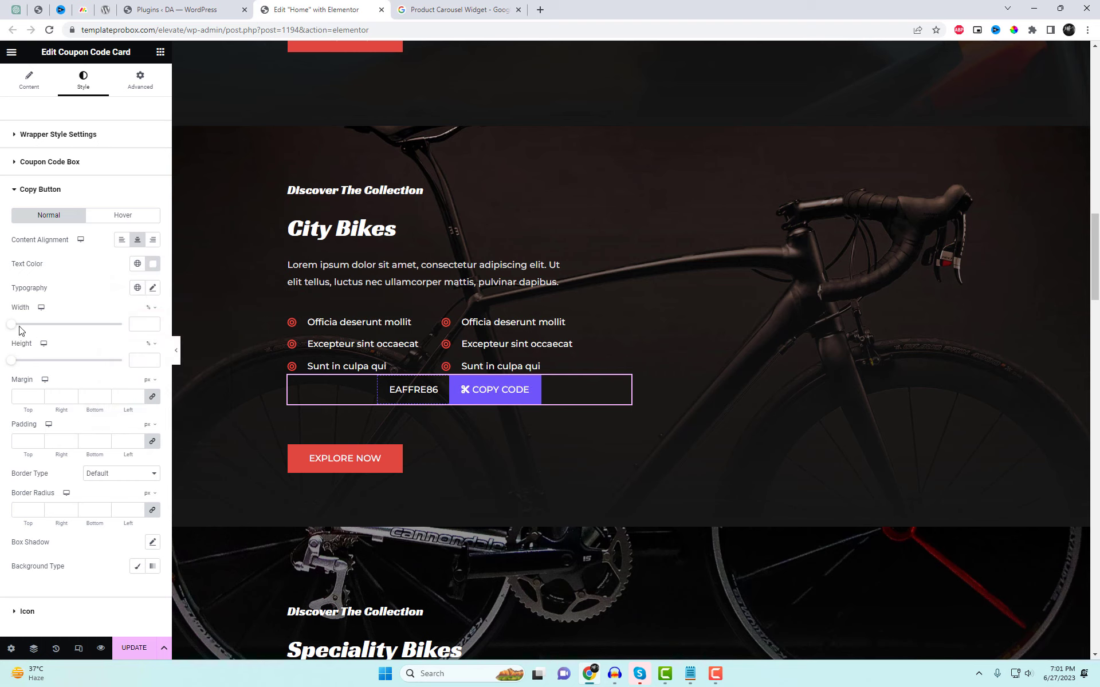
- Set the copy button's width to 80%
drag(12, 325, 41, 326)
text(100)
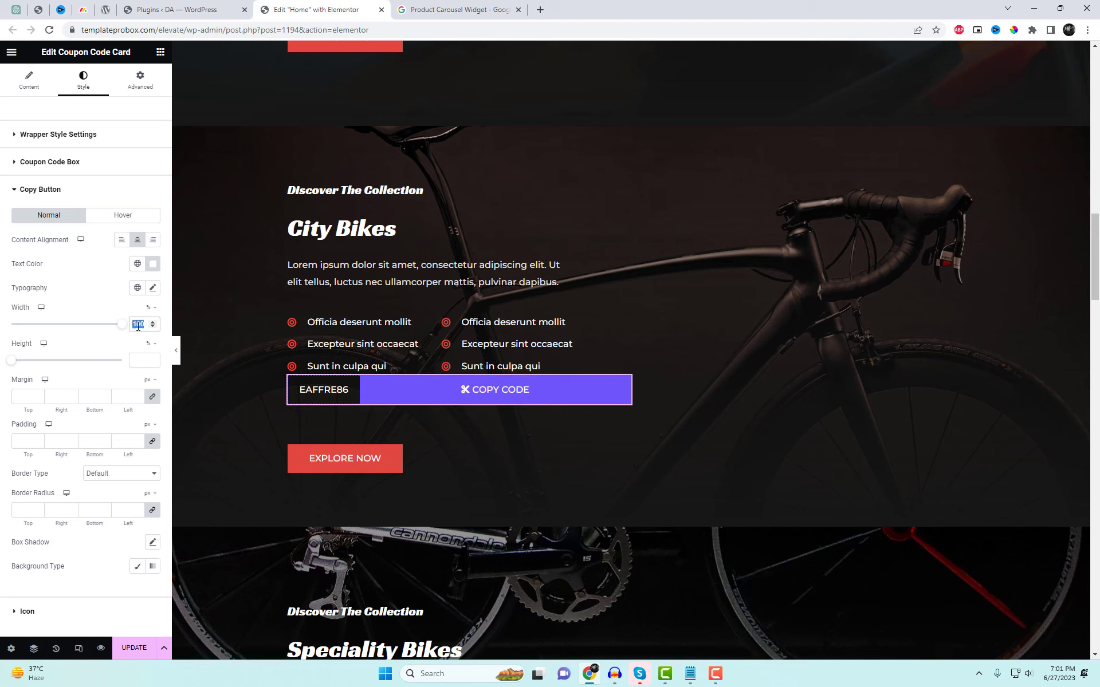
text(80)
- Give the copy button a classic background in the global color Theme Color 1
click(140, 567)
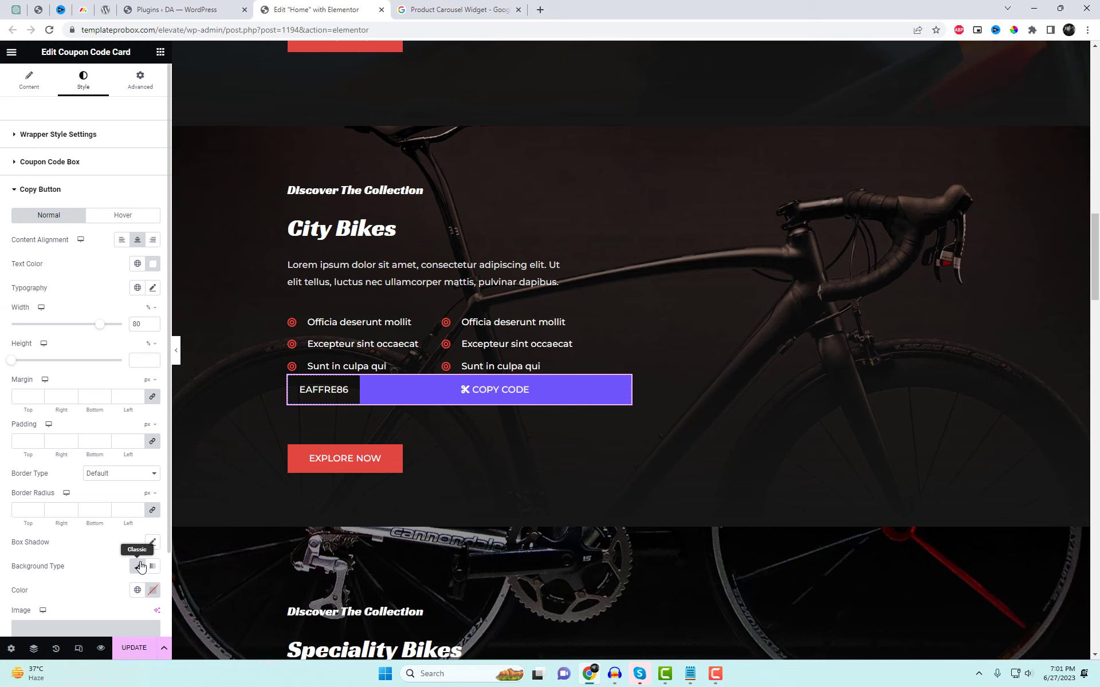
scroll(140, 566, down, 2)
click(137, 493)
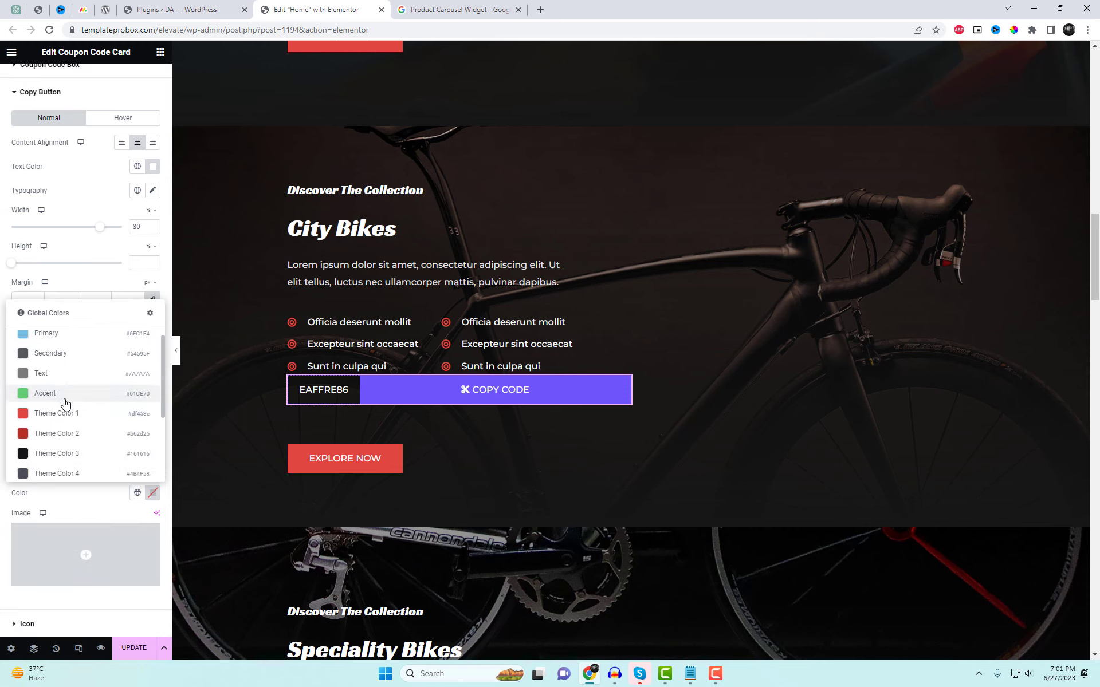
scroll(67, 404, down, 3)
scroll(68, 405, up, 4)
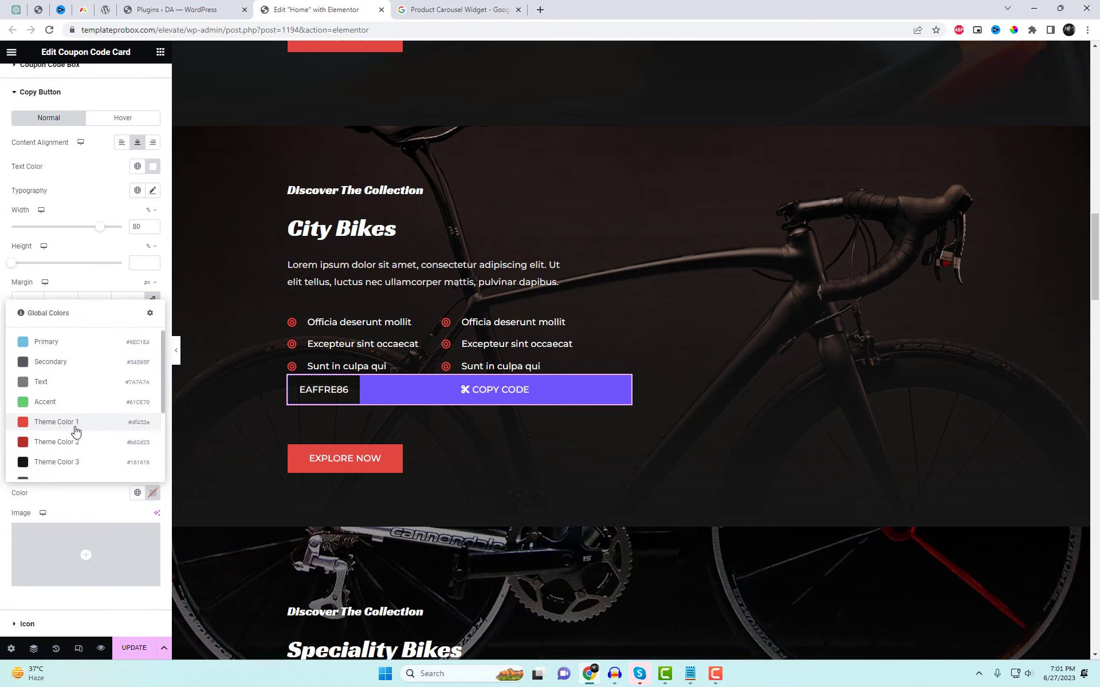
click(76, 424)
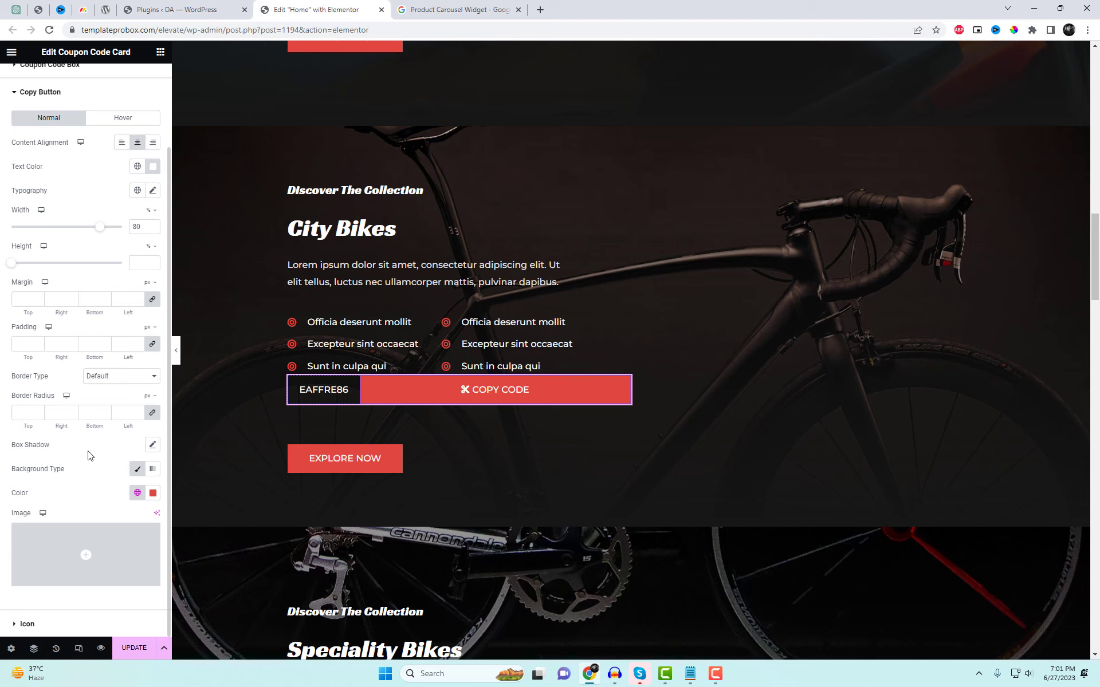
- Unlink the coupon card's margin values and set only the top margin to 20 px
scroll(85, 302, up, 2)
click(140, 92)
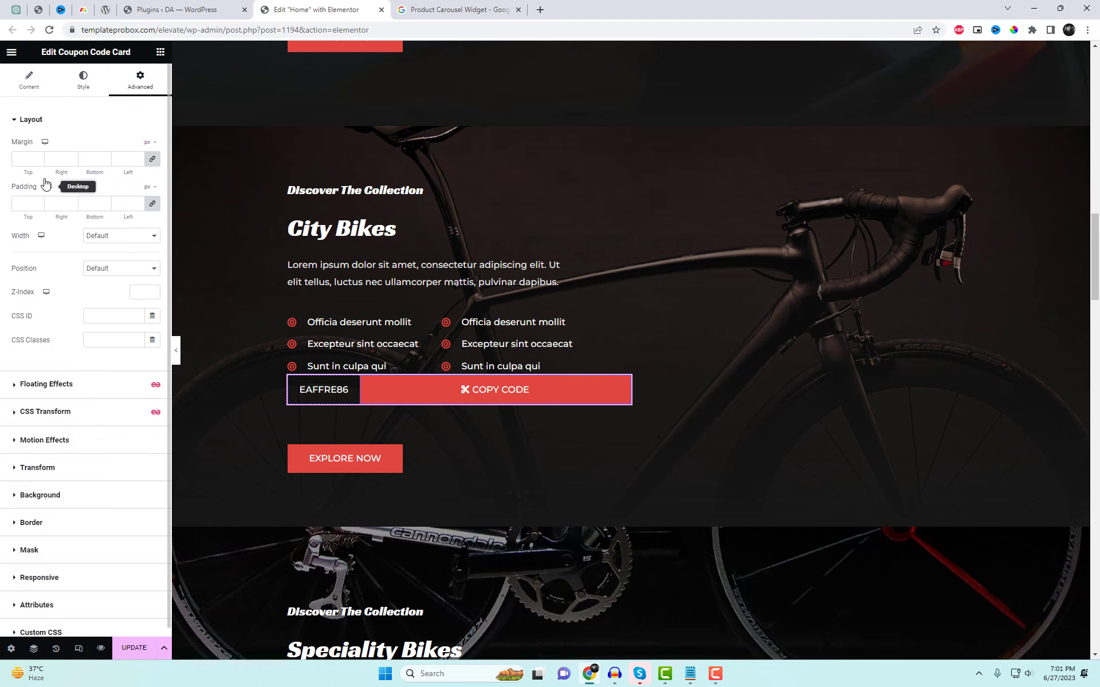
click(23, 160)
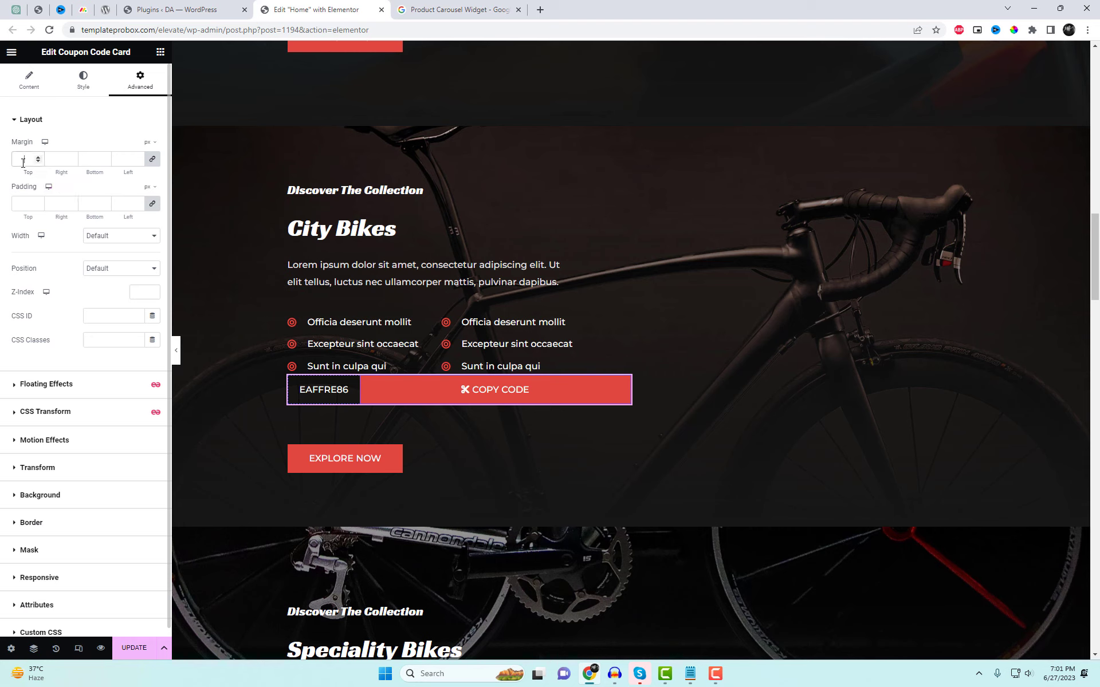
click(152, 159)
text(20)
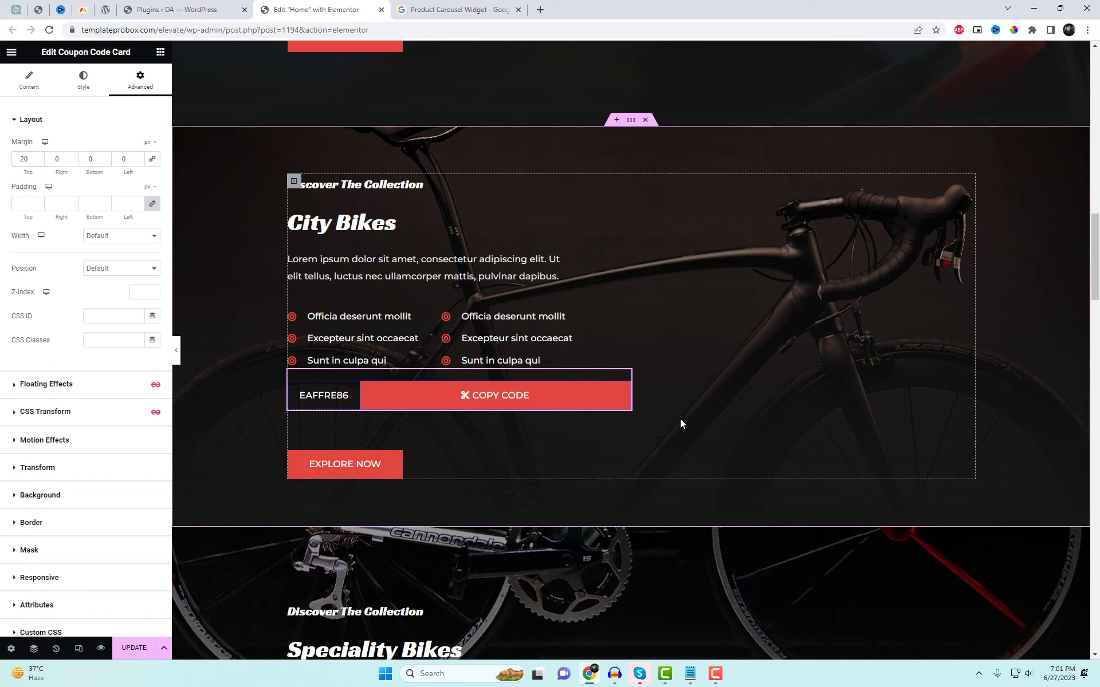
- Set the copy button's hover text color to white
click(79, 85)
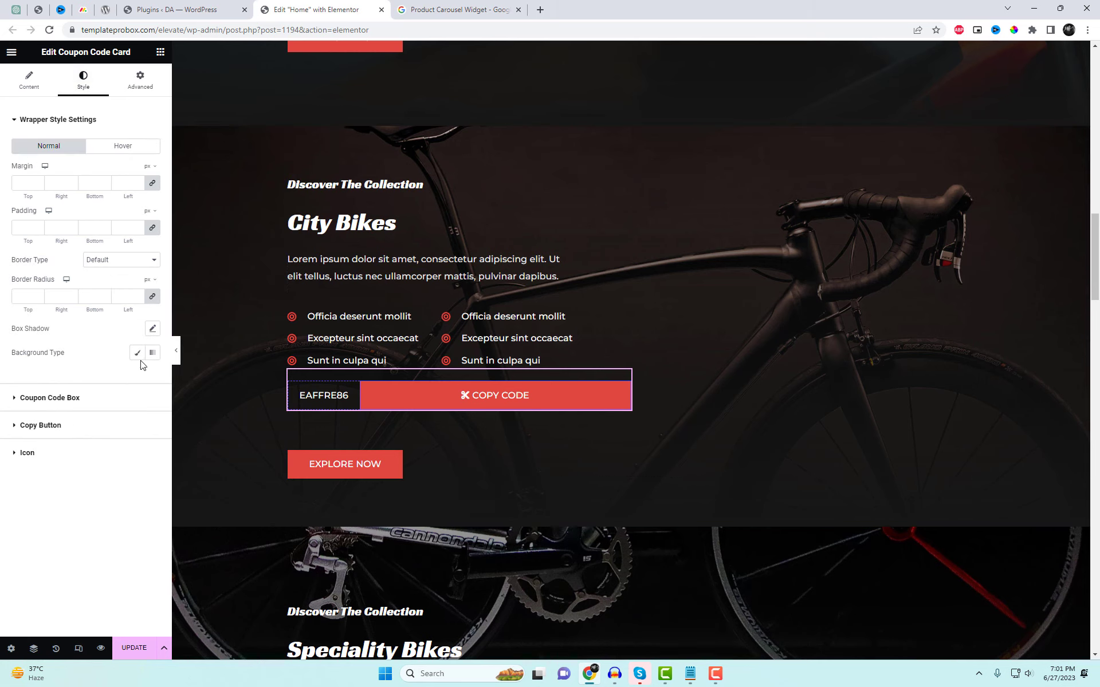
click(97, 426)
click(128, 216)
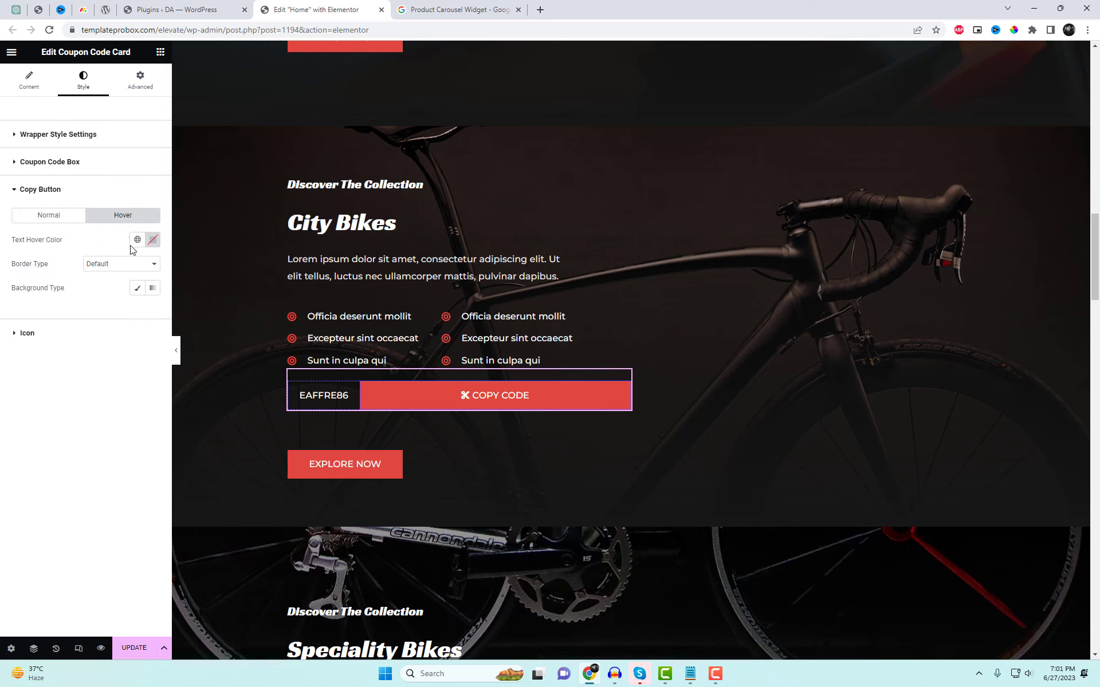
click(143, 246)
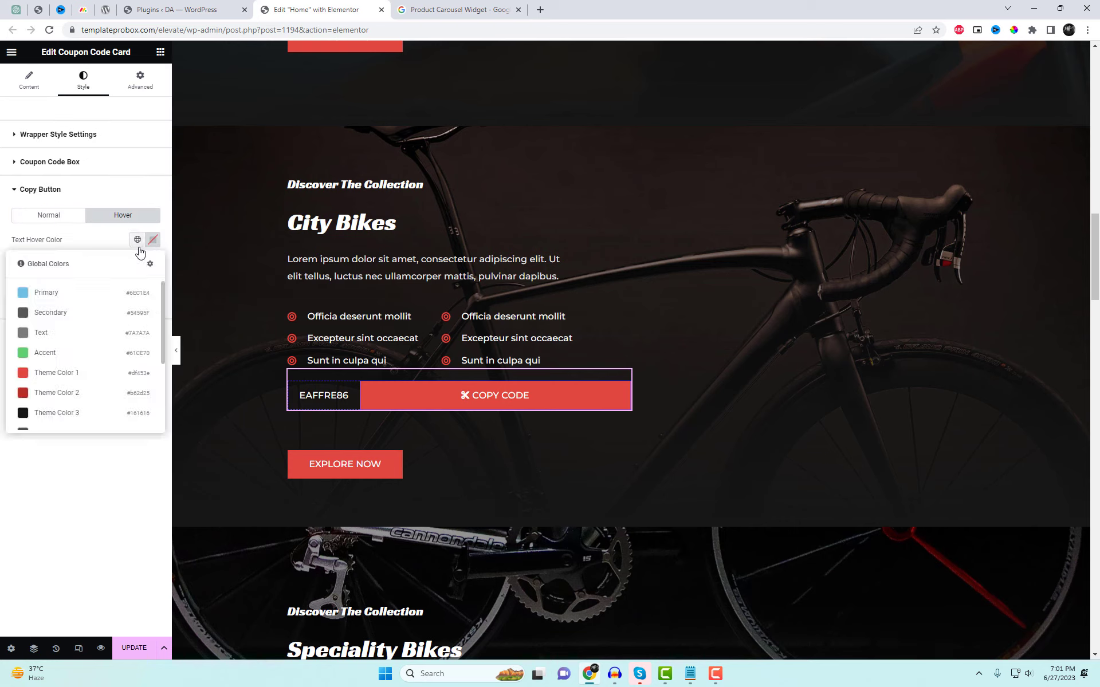
click(86, 392)
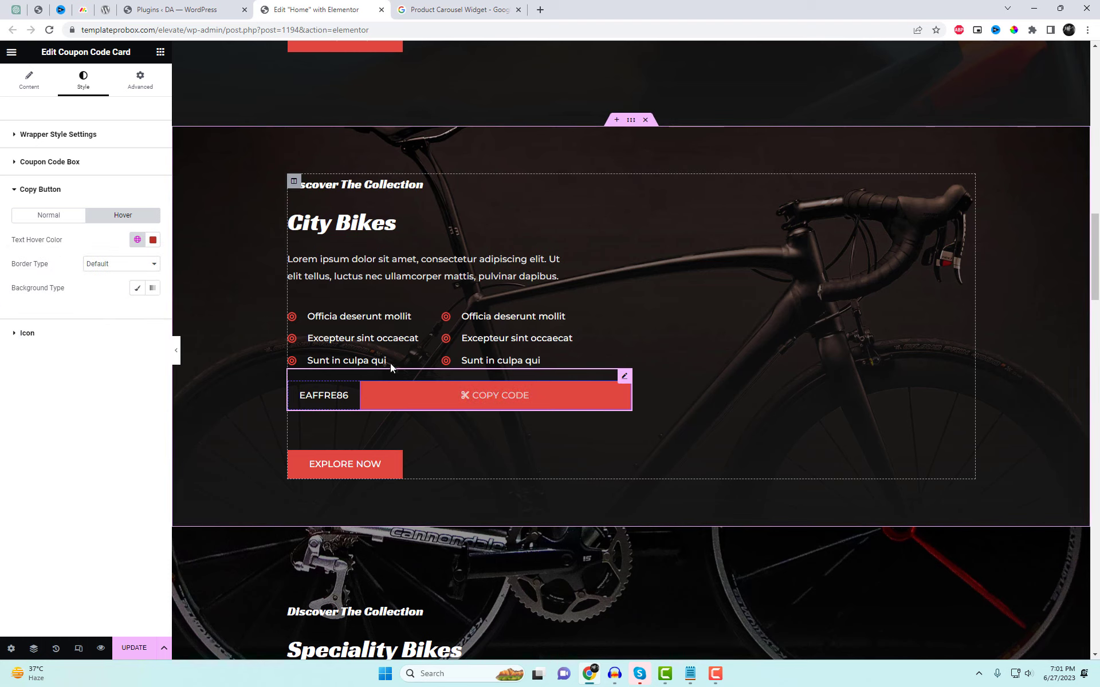
click(153, 240)
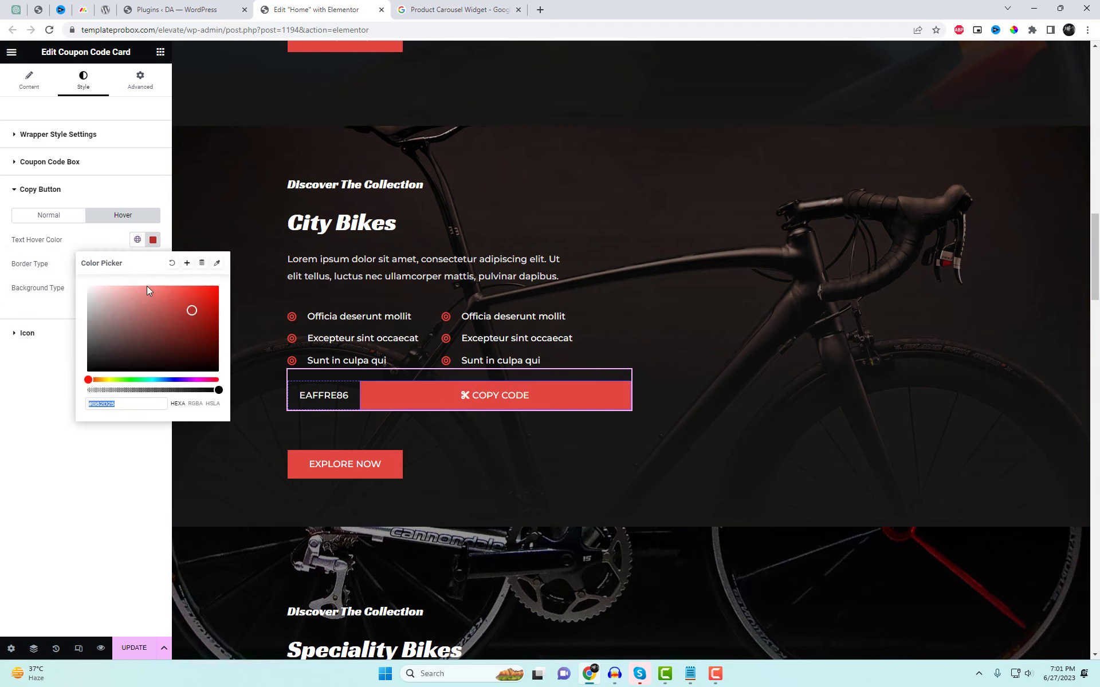
click(66, 275)
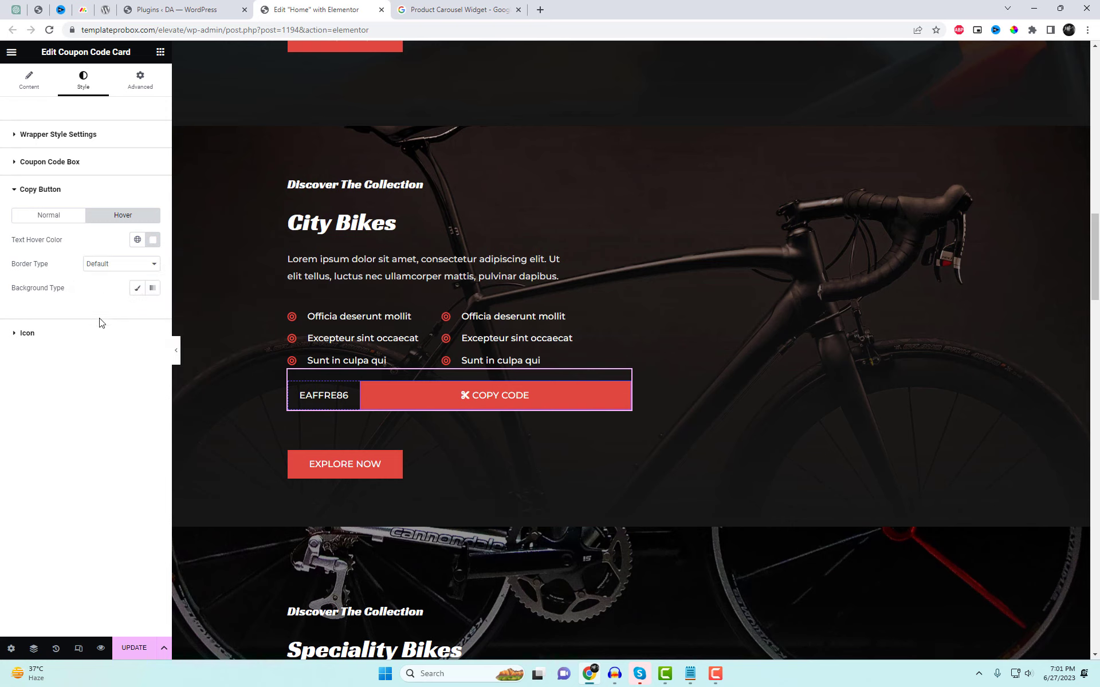
- Give the copy button a classic hover background in dark red #440F0F and update the page
click(137, 289)
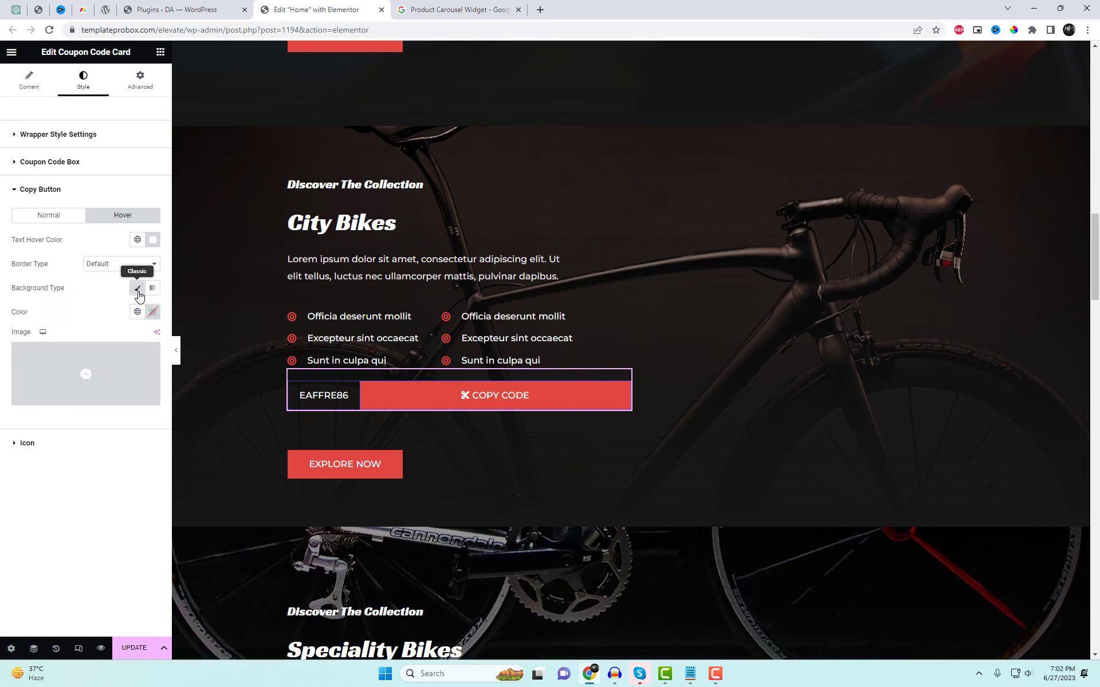
click(153, 312)
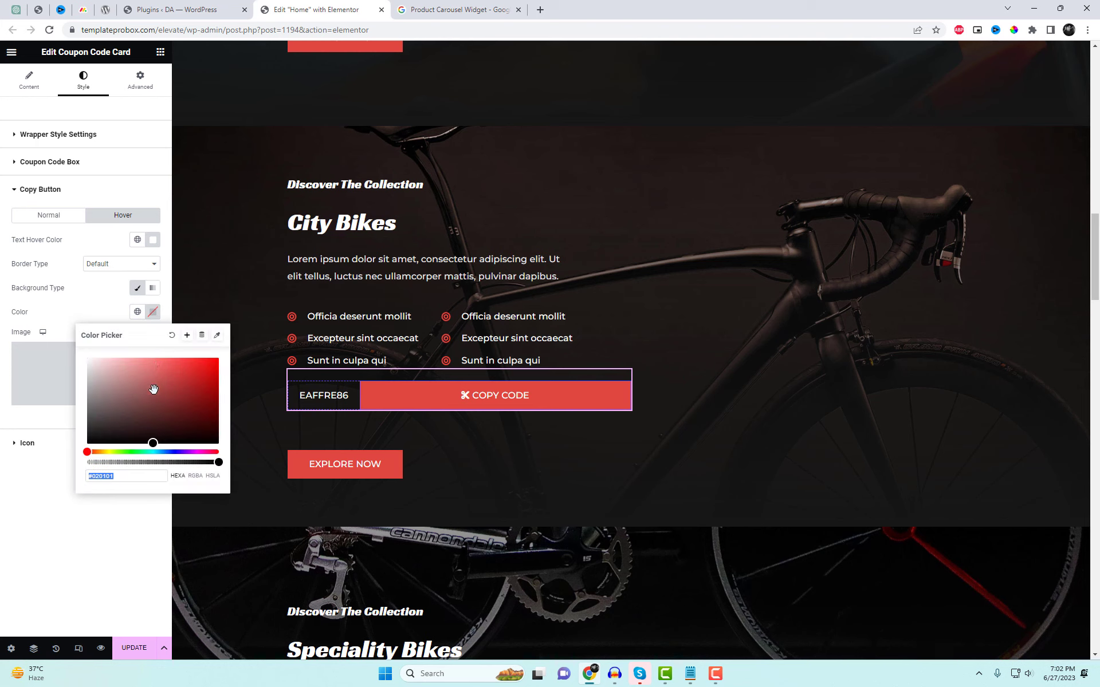
drag(187, 419, 187, 418)
drag(165, 373, 164, 372)
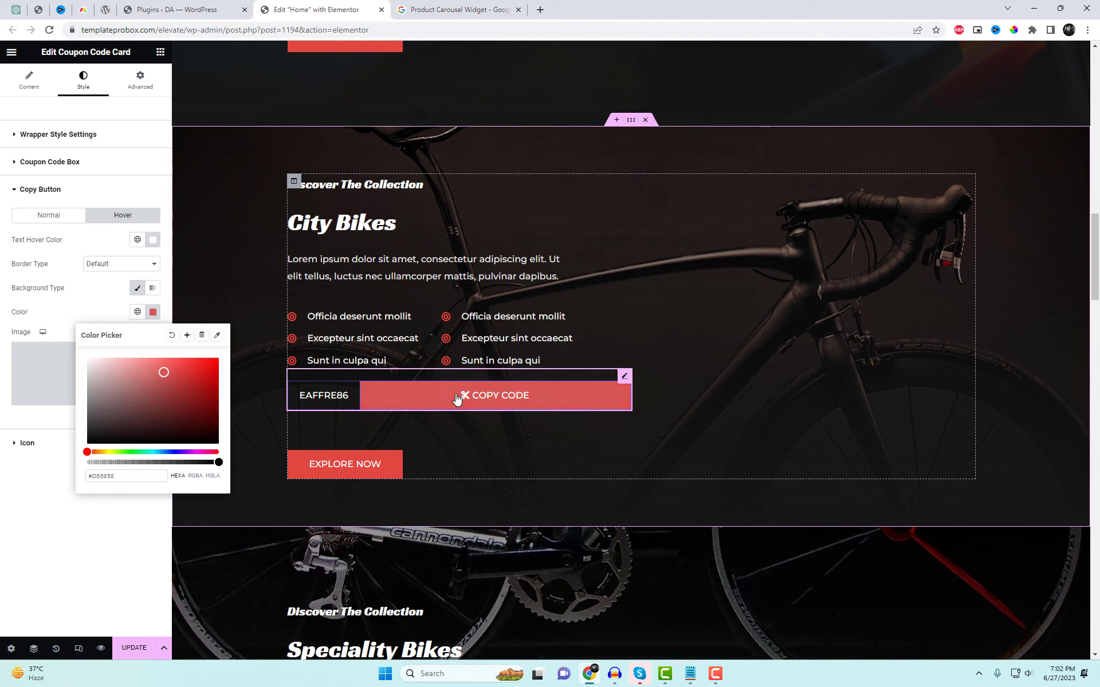
drag(189, 422, 189, 421)
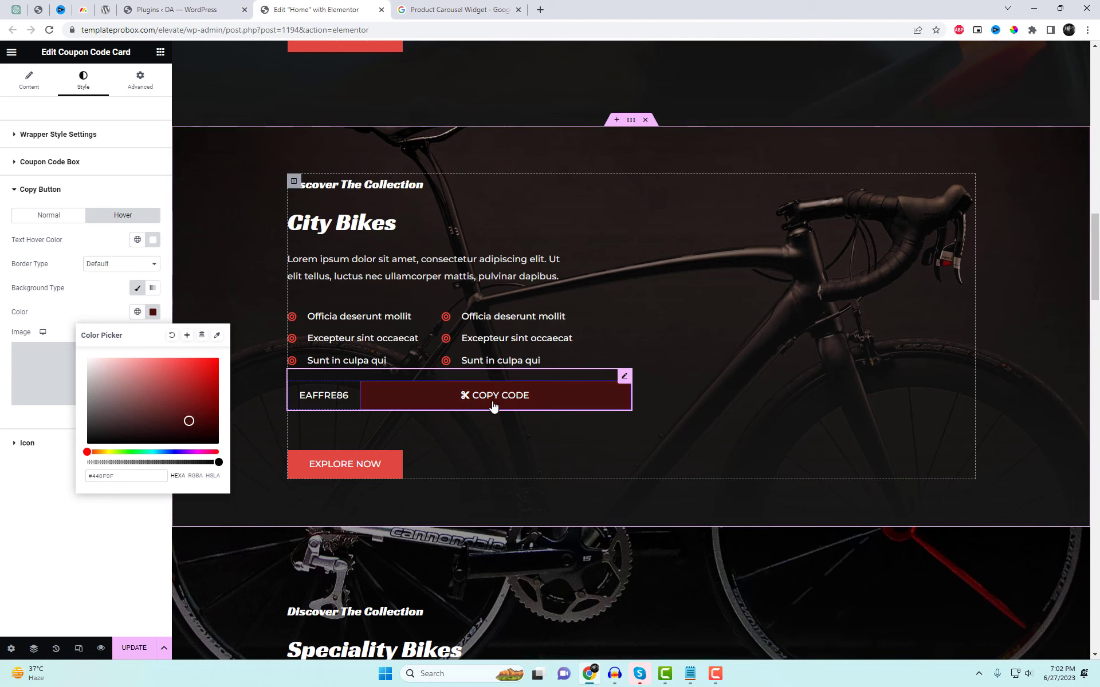
click(139, 519)
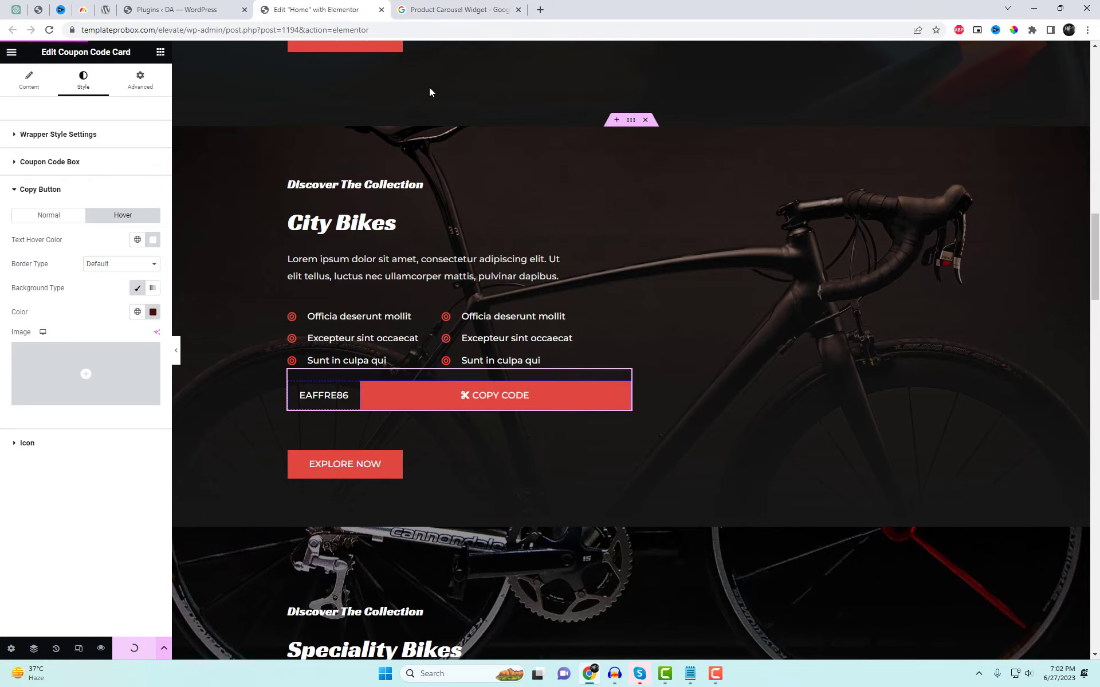
- Test the City Bikes coupon card on the live home page by copying its code and pasting it into a new browser tab
scroll(908, 349, down, 20)
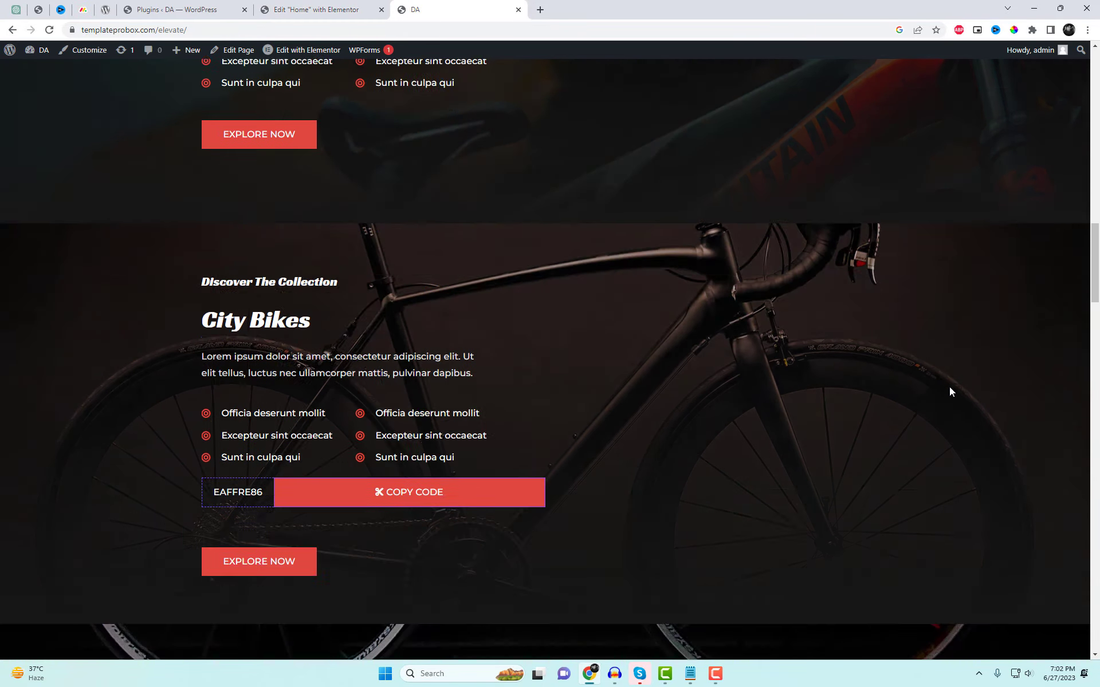
scroll(949, 392, down, 2)
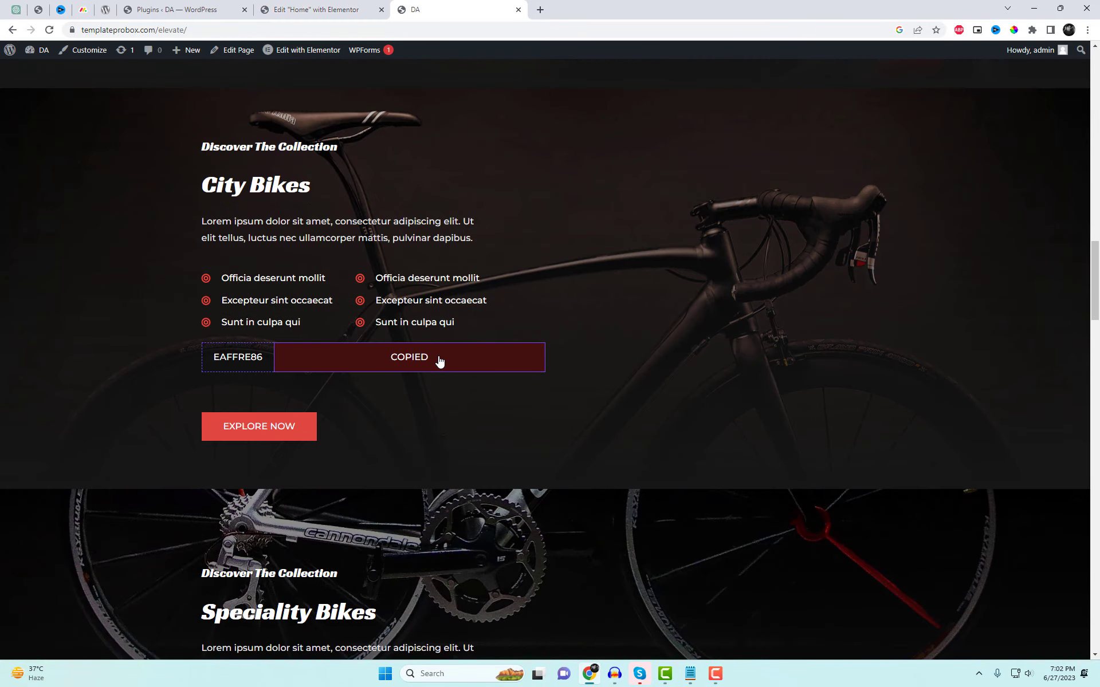
click(540, 9)
key(ctrl+v)
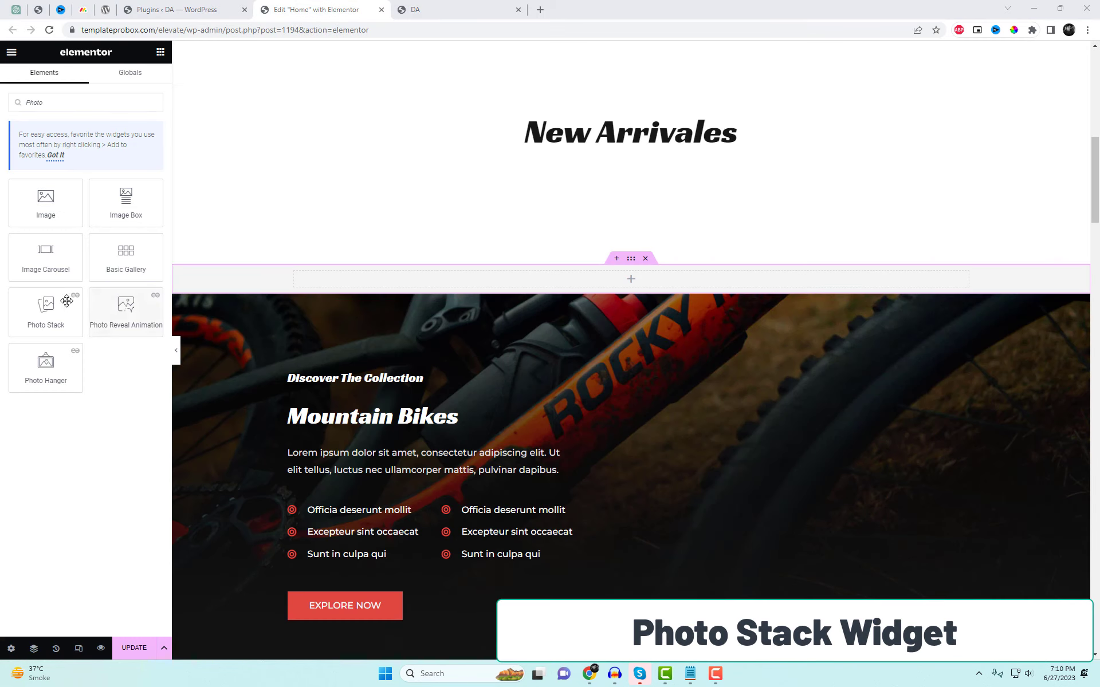
- Add a Photo Stack widget to the empty section below New Arrivales and set Item #1's image to 2005-2-1.jpg
drag(67, 301, 586, 284)
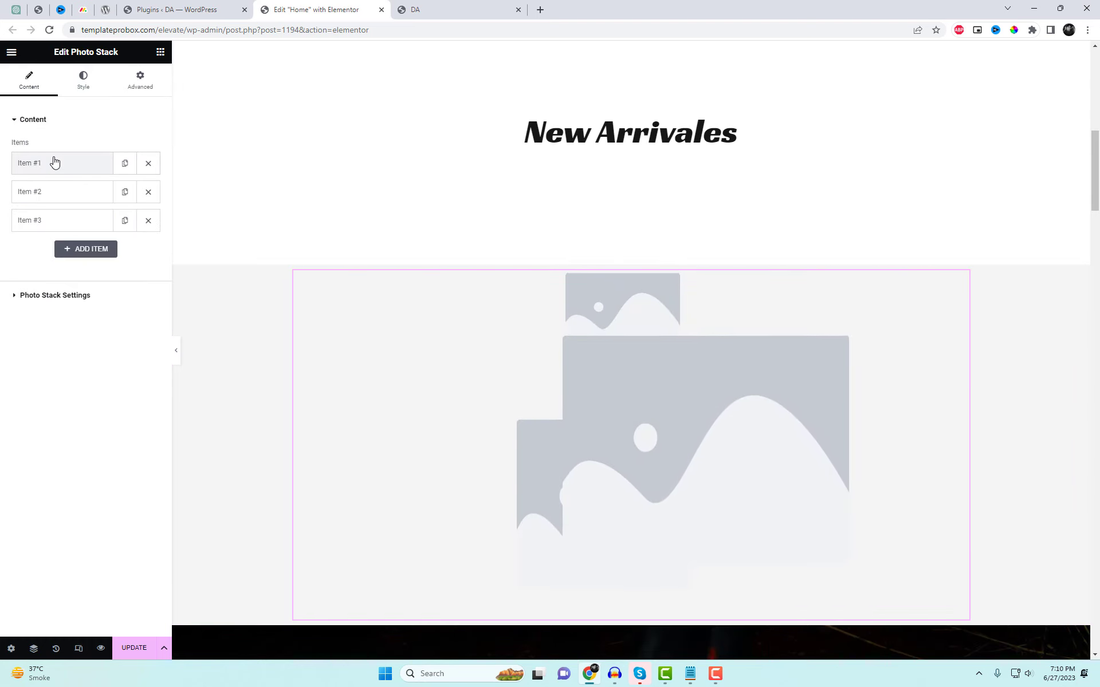
click(54, 163)
click(85, 227)
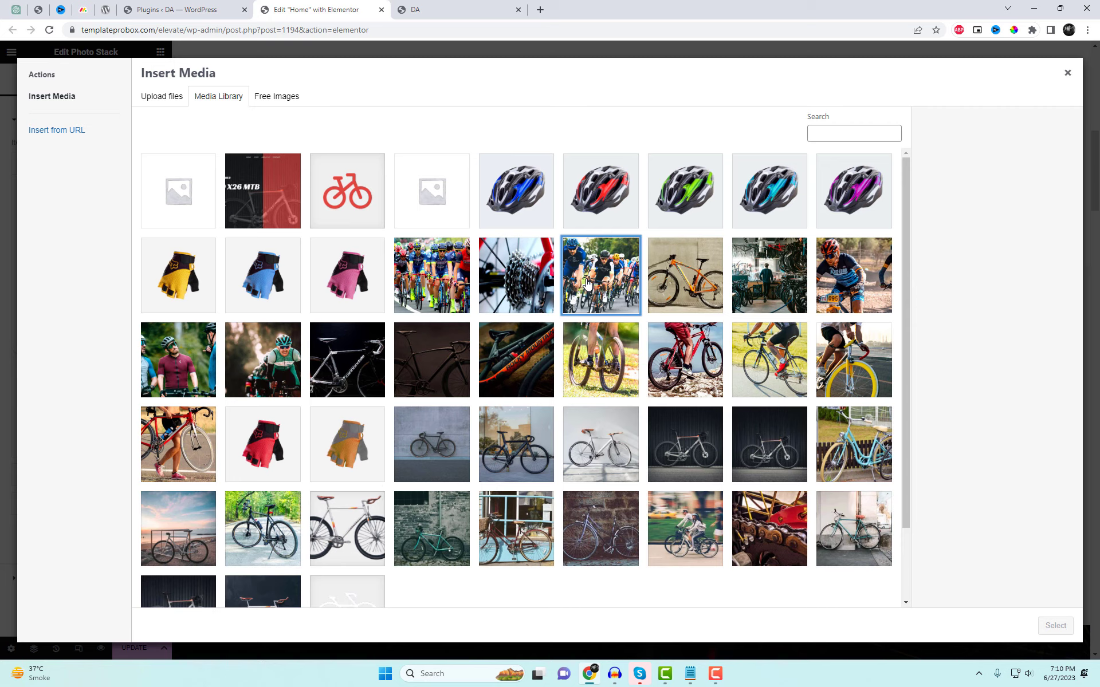
click(586, 283)
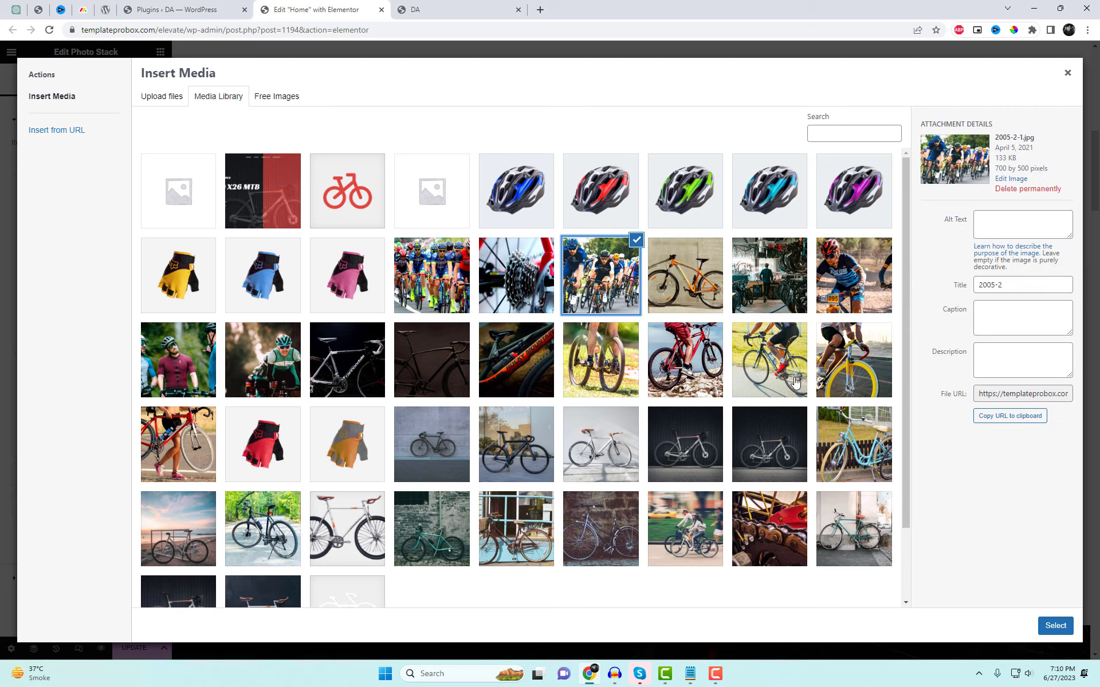
click(1055, 626)
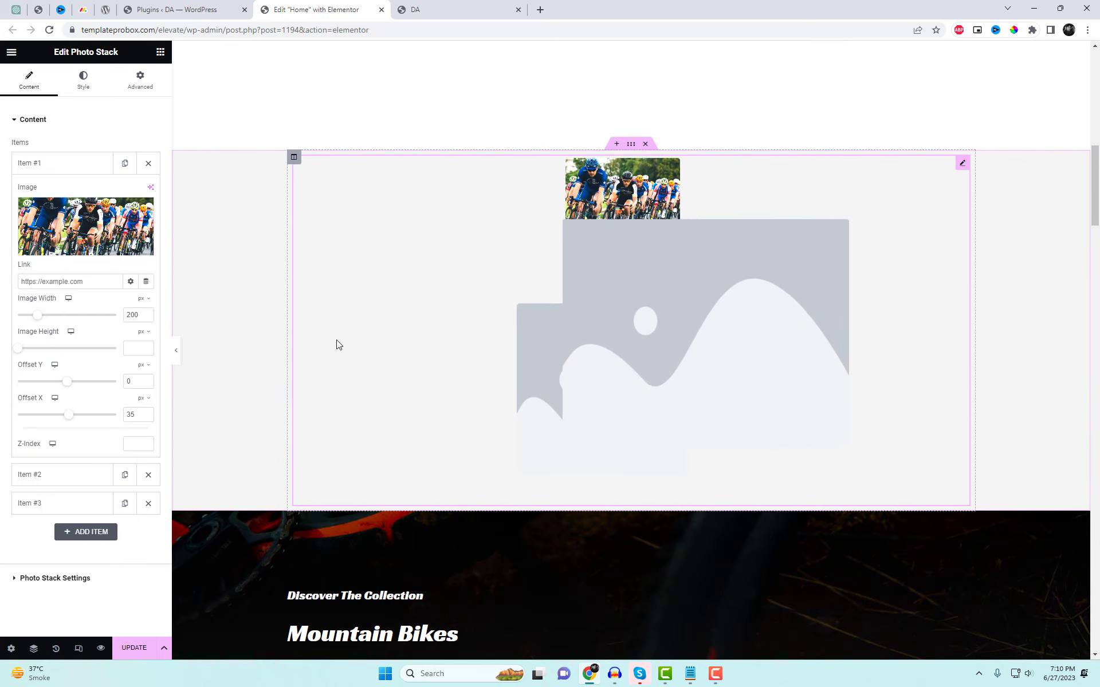
- Set the photo stack's Item #2 image to the gear close-up 2008-1.jpg from the media library
click(86, 165)
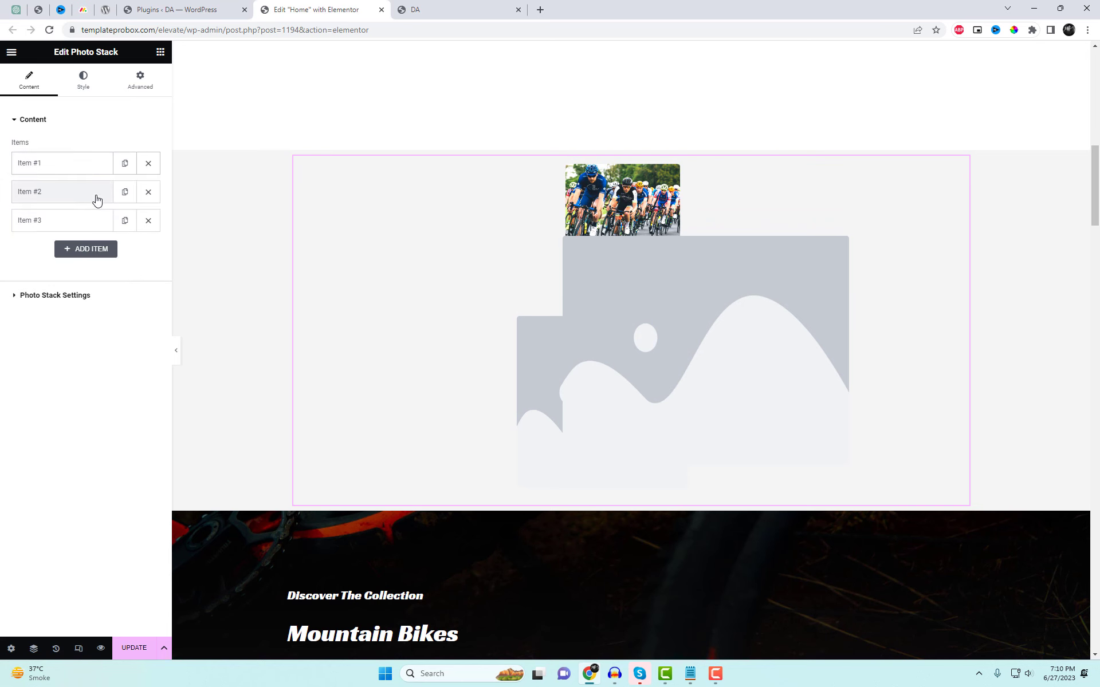
click(97, 199)
click(99, 262)
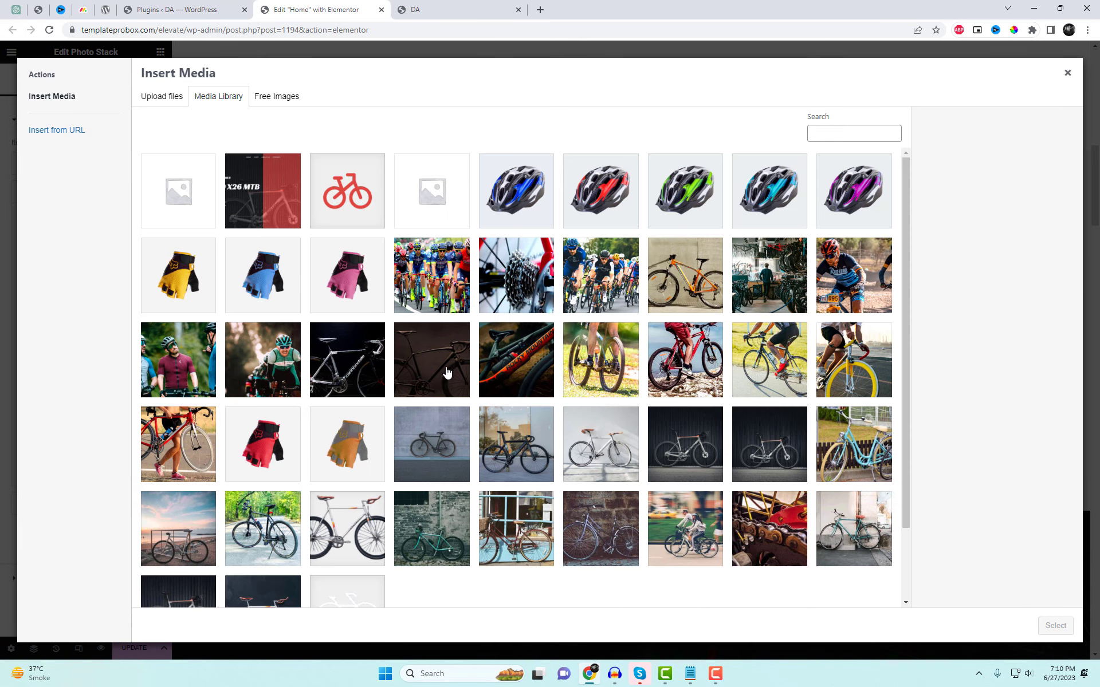
click(512, 295)
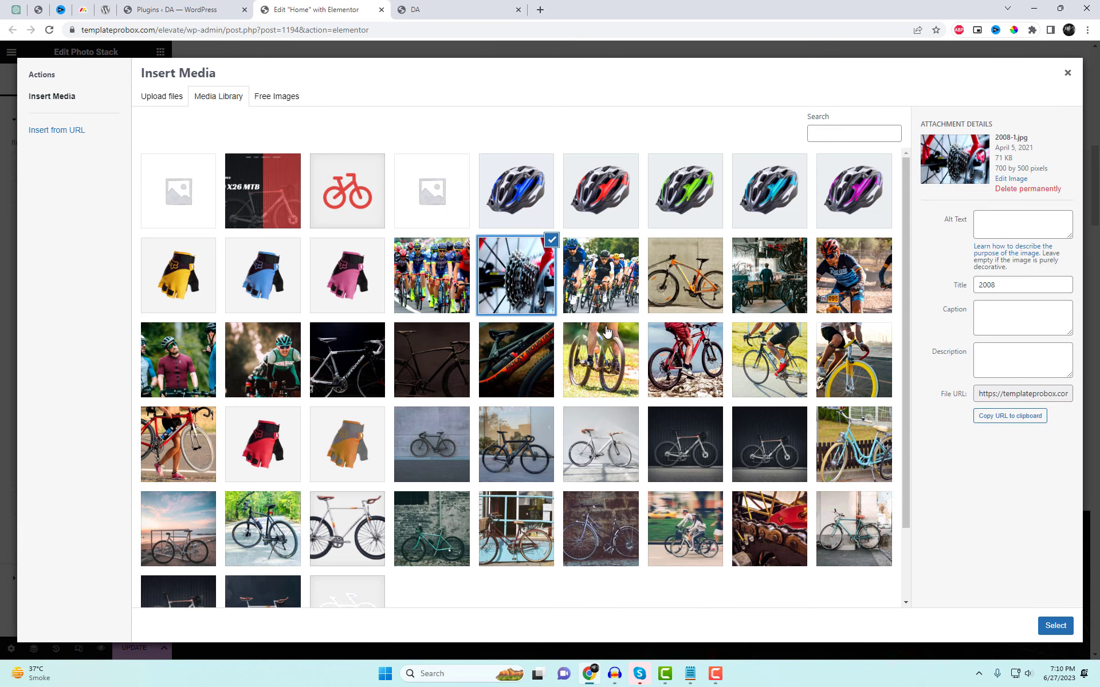
click(1055, 626)
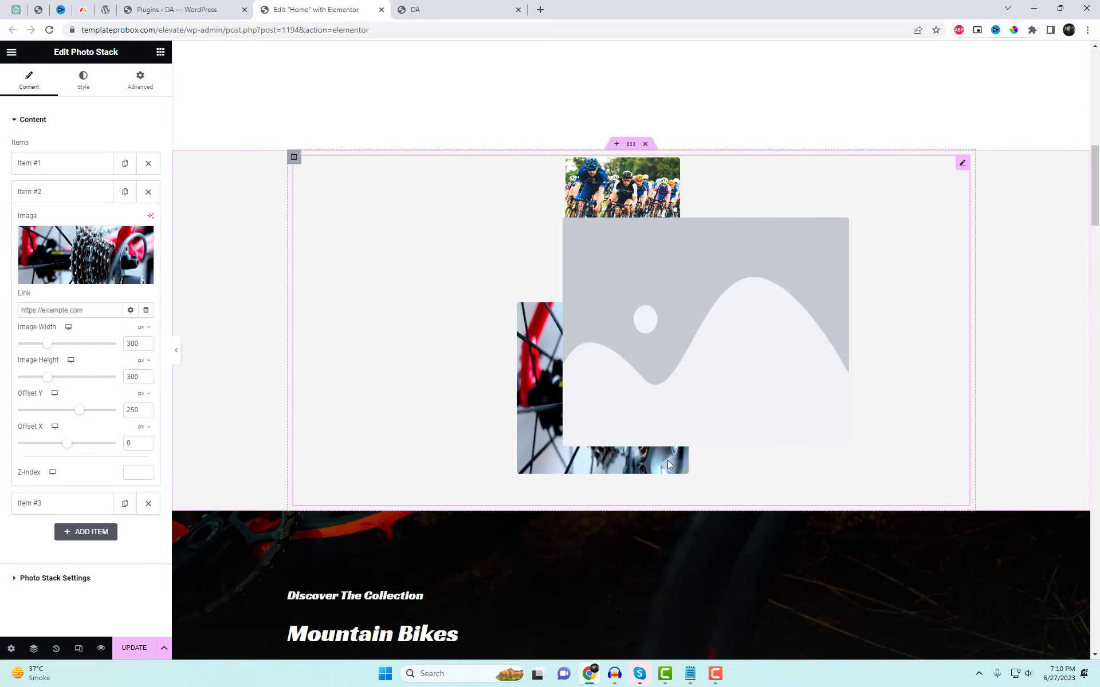
- Set the photo stack's Item #3 image to the orange mountain bike photo and its image height to 420 px
click(81, 194)
click(86, 221)
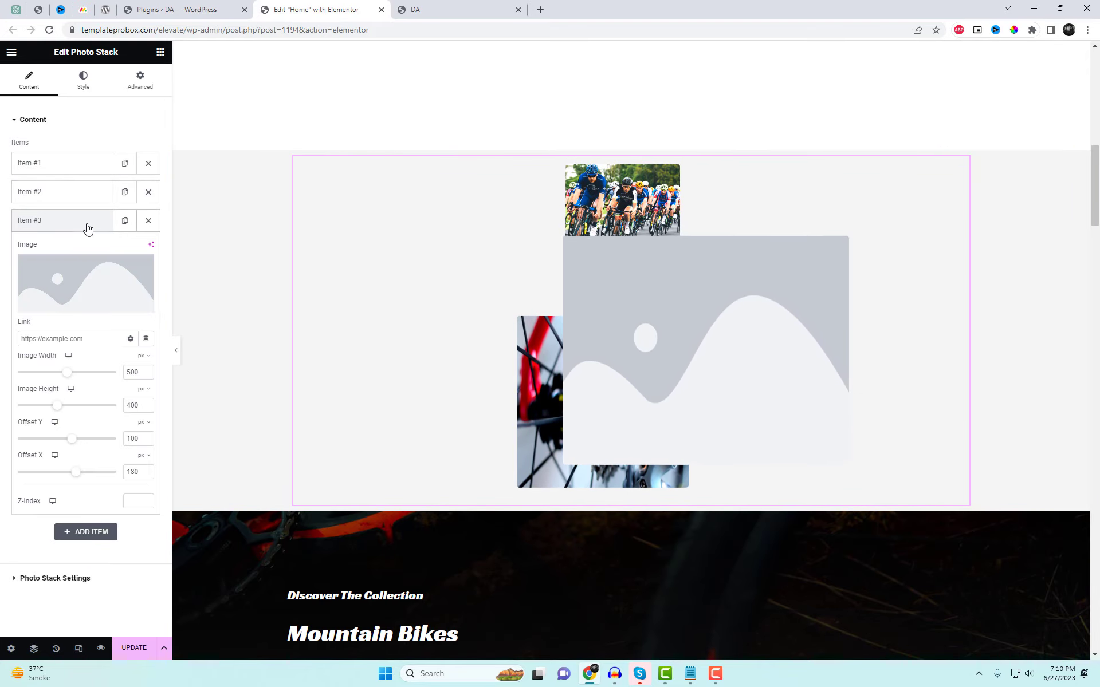
click(113, 282)
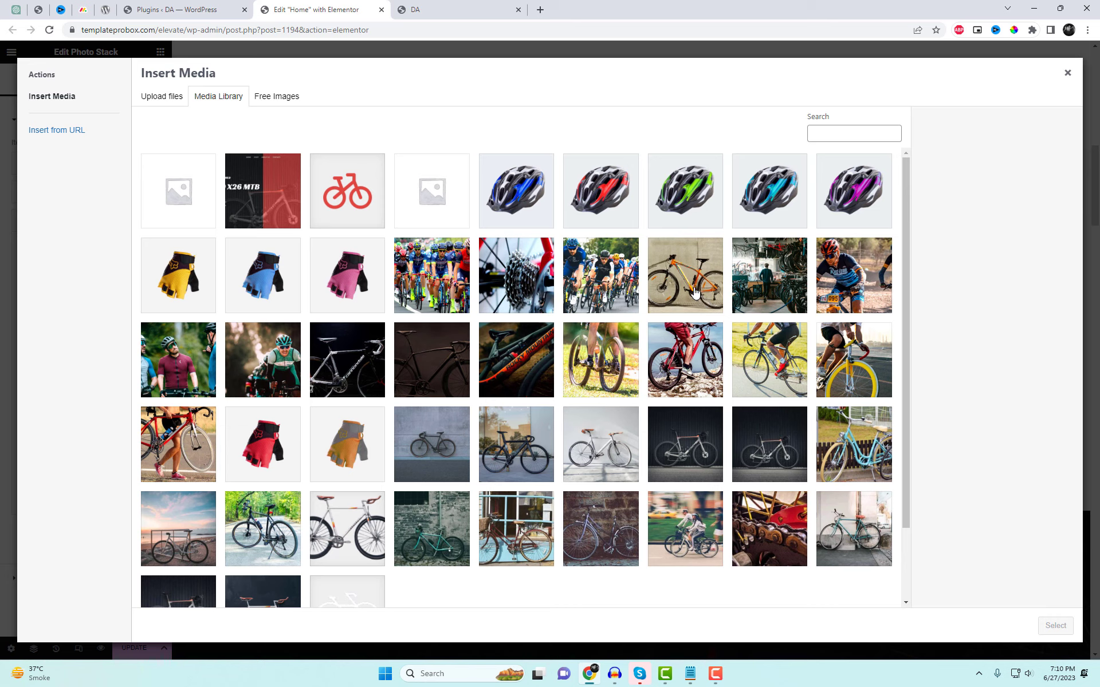
click(695, 293)
click(1055, 626)
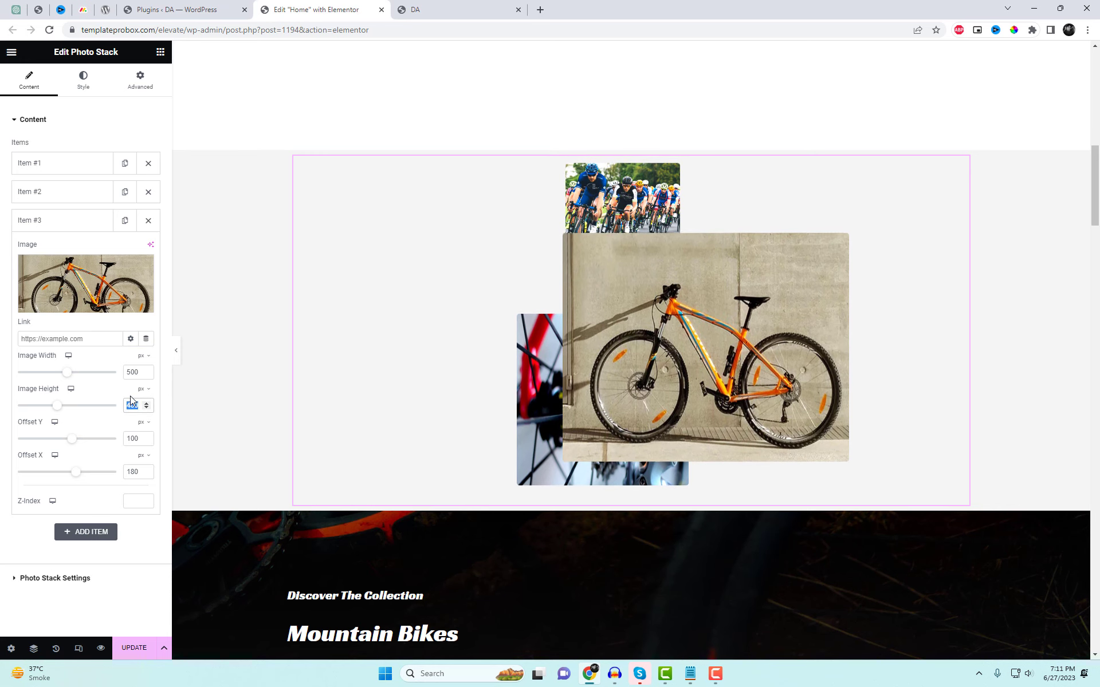
text(420)
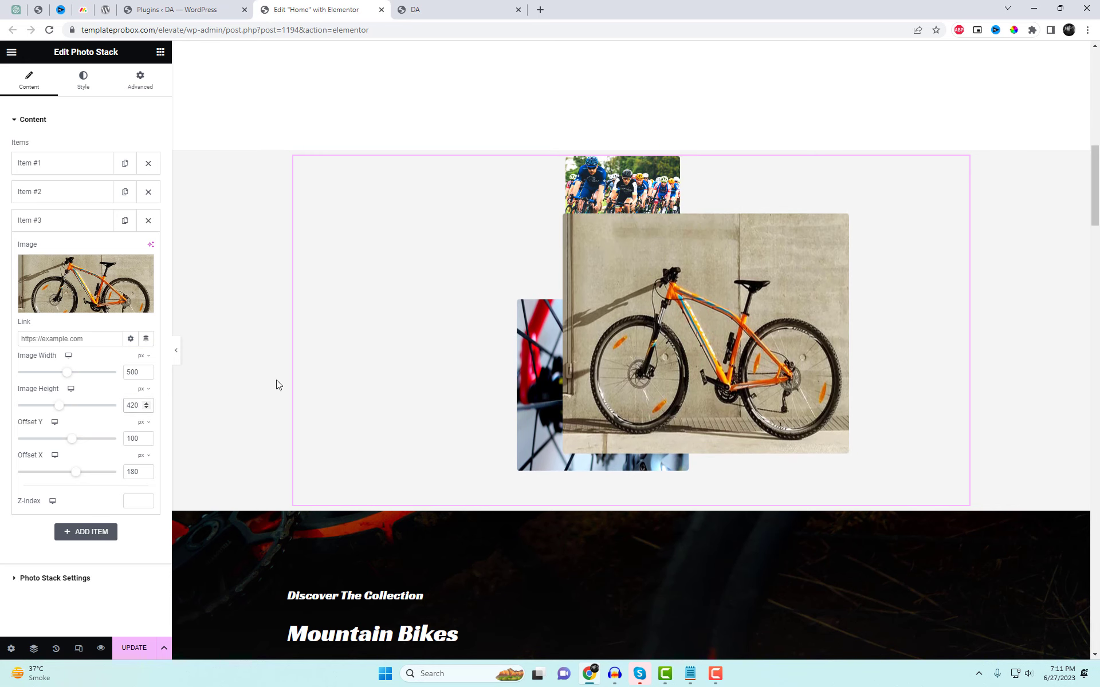
- Set Item #1's image width to about 299 px, with Offset Y about 95 px and Offset X about -265 px
click(57, 227)
click(68, 166)
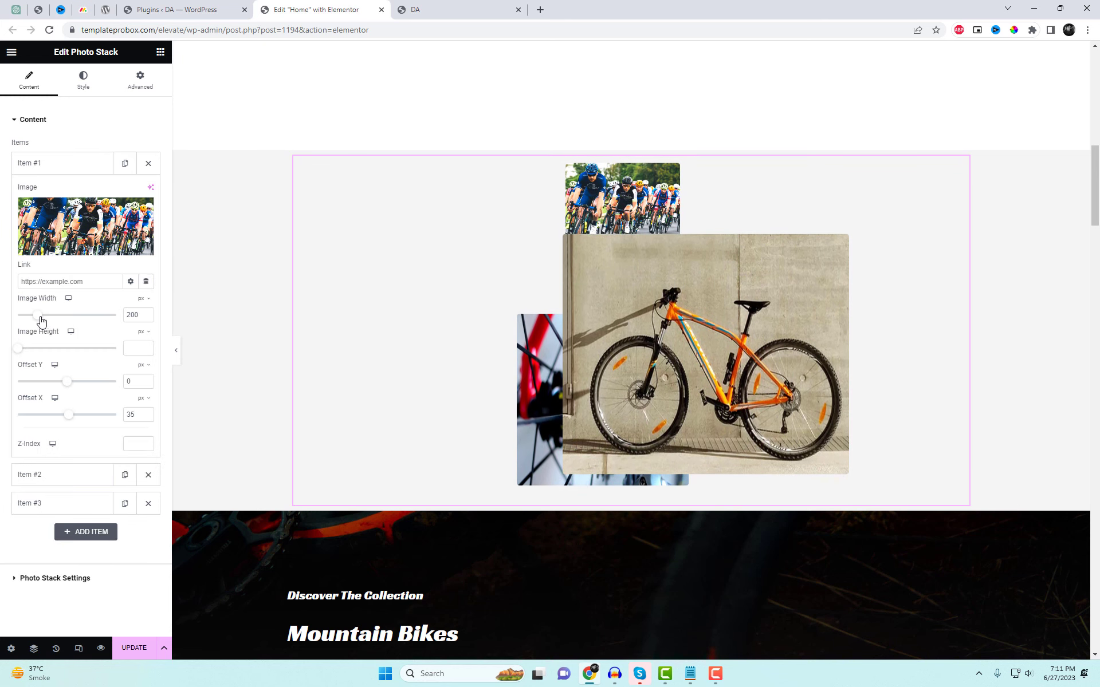
drag(39, 318, 50, 322)
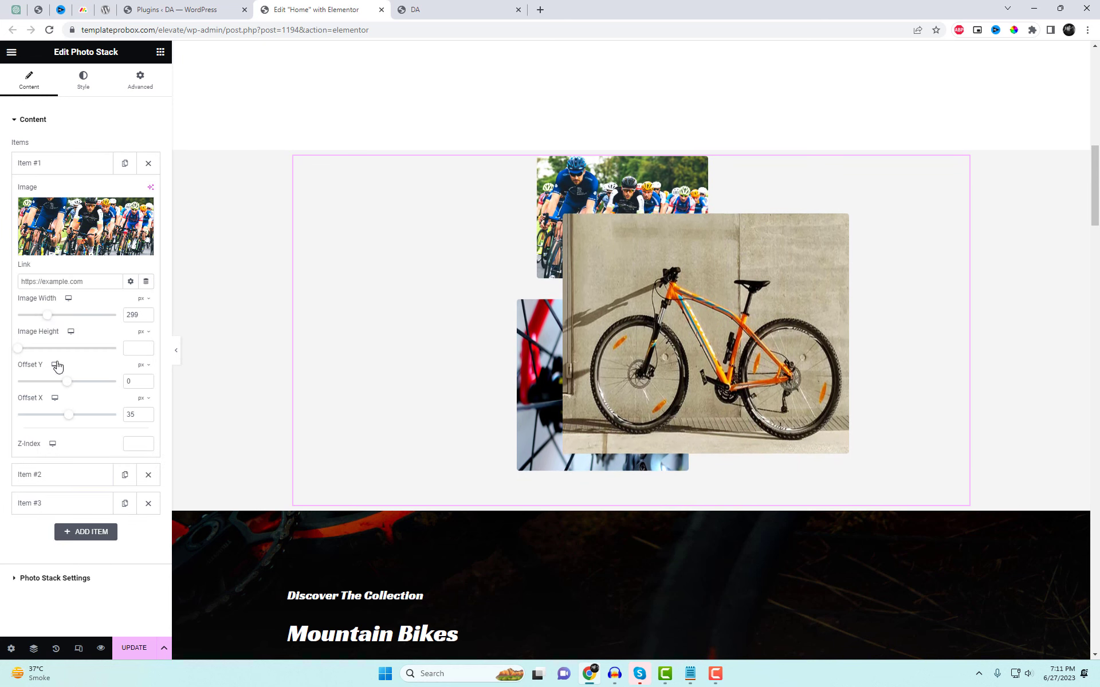
mouse_move(68, 385)
mouse_down()
mouse_move(57, 385)
mouse_move(68, 385)
mouse_move(54, 417)
mouse_move(70, 386)
mouse_up()
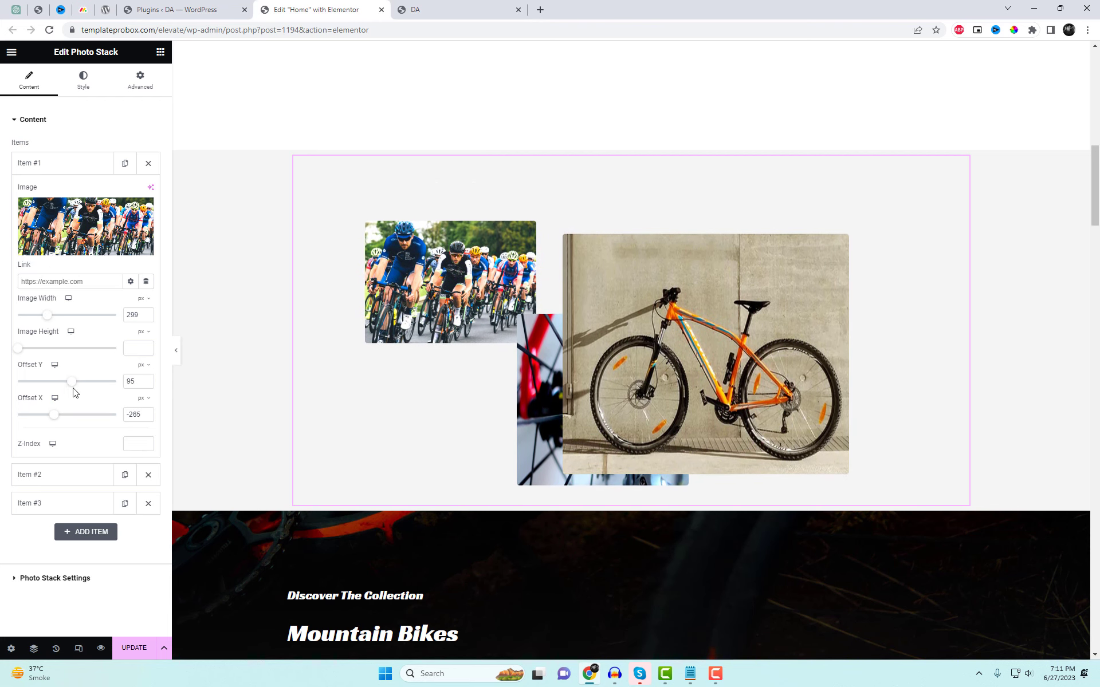
- Set Item #2's width to about 509 px, height about 323 px, Offset Y 155 px, Offset X -30 px and Z-Index 5
click(74, 169)
click(88, 196)
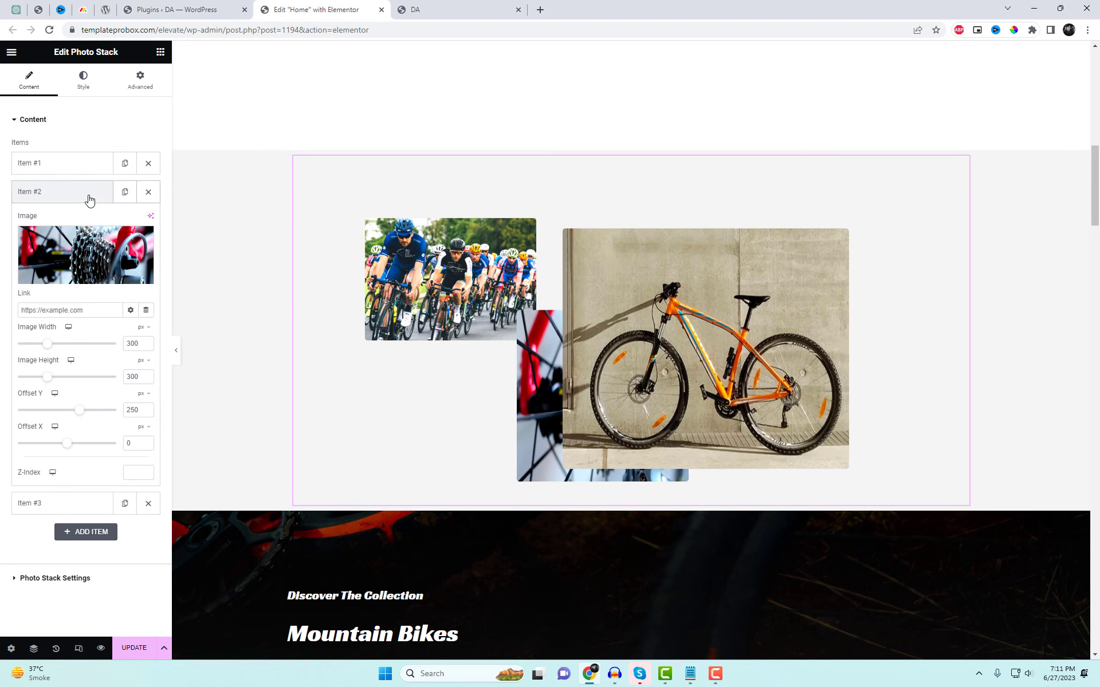
drag(48, 343, 52, 384)
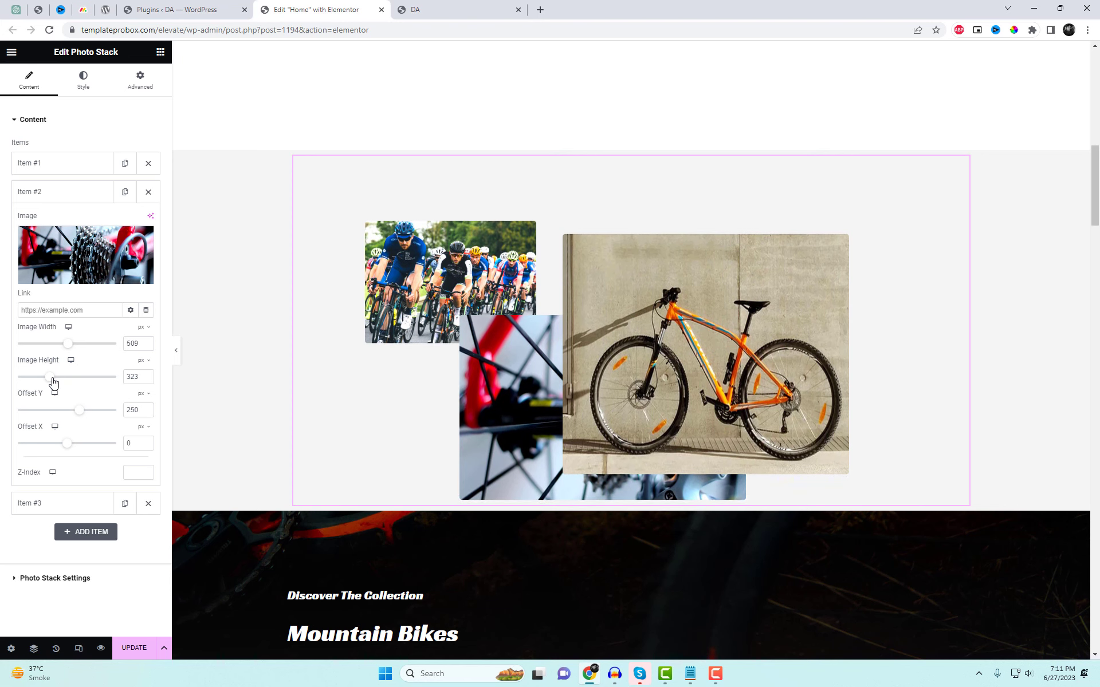
drag(134, 444, 113, 446)
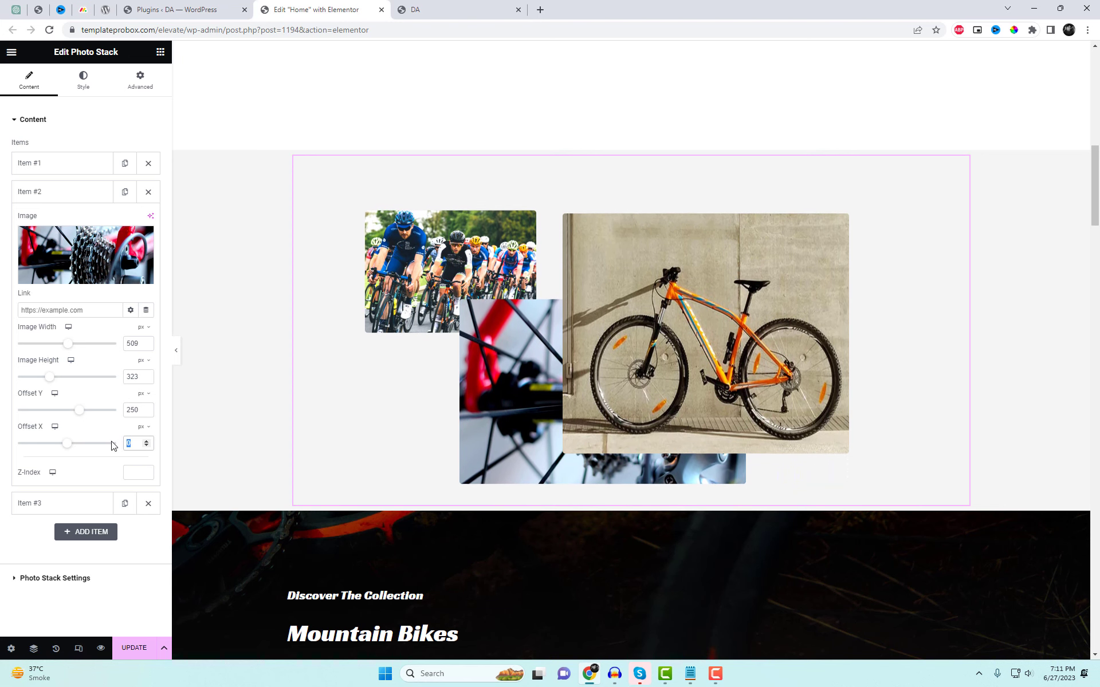
text(2)
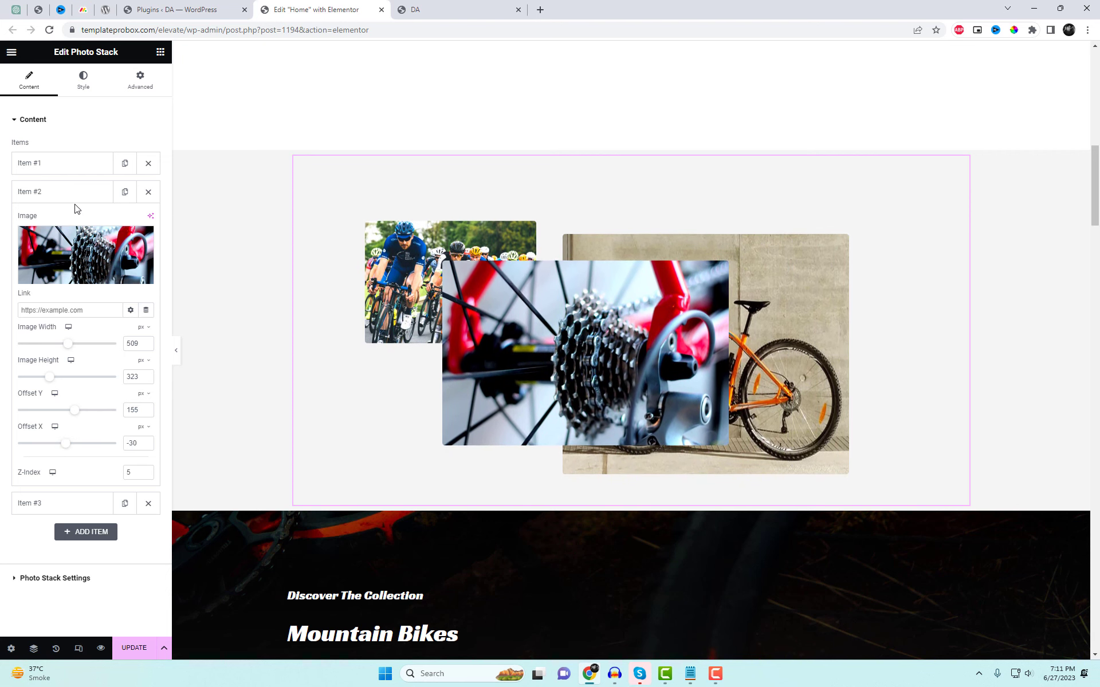
- Resize Item #3 to 520 px wide and 450 px high, with Offset Y about 75 px and Offset X about 205 px
click(76, 198)
click(86, 222)
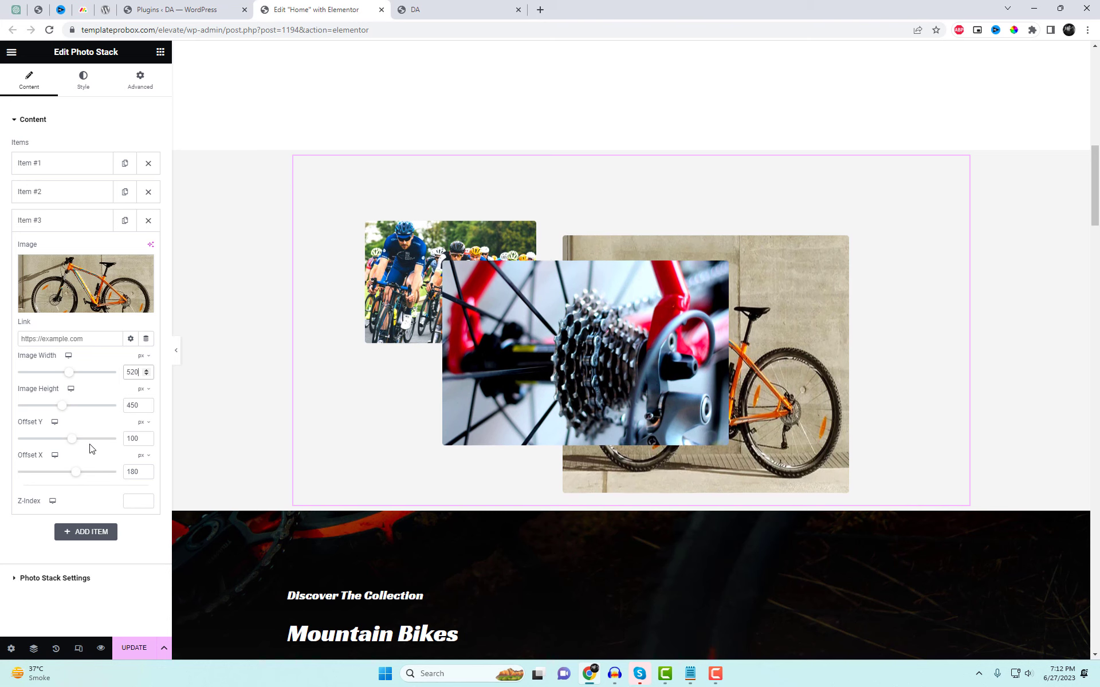
drag(73, 447, 70, 445)
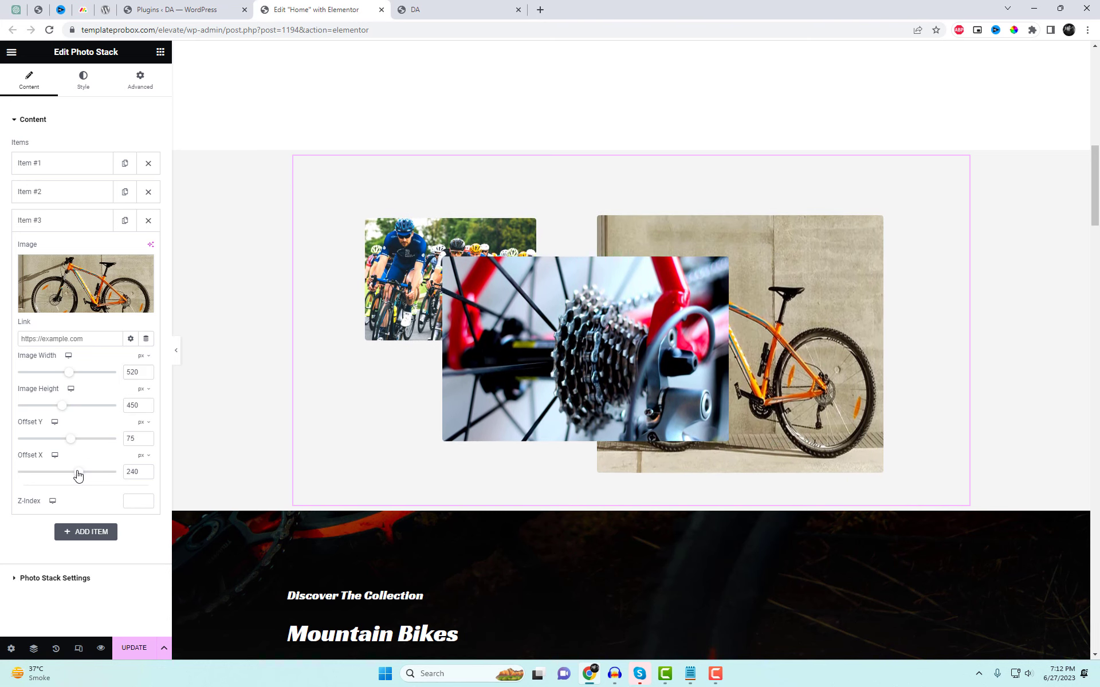
drag(78, 475, 76, 477)
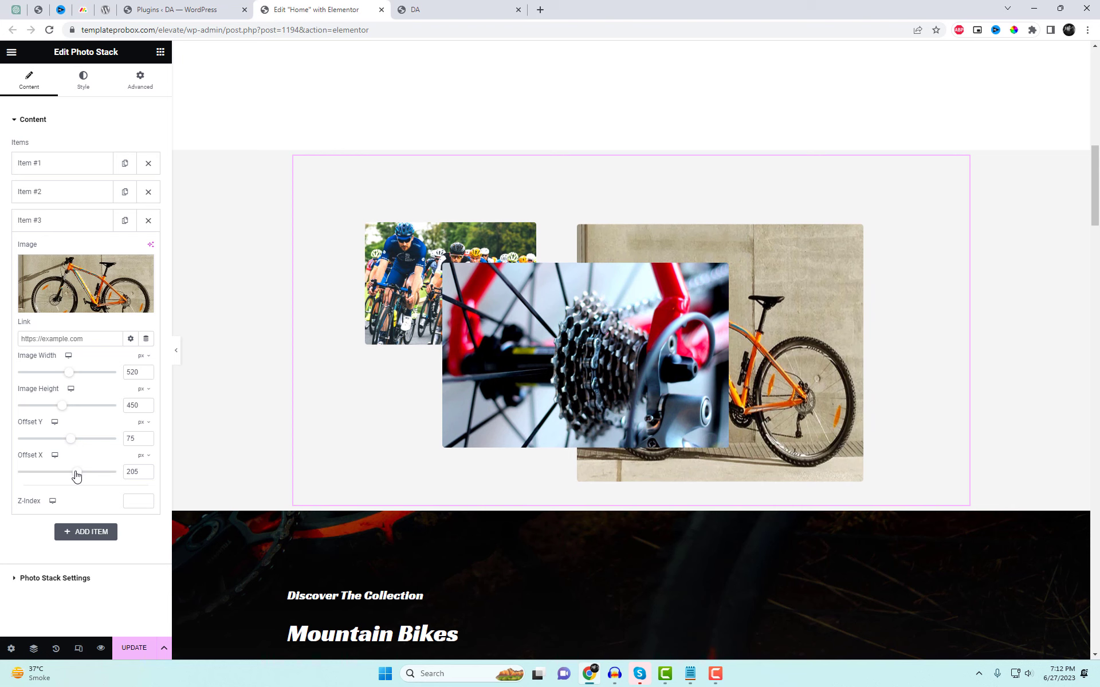
- Add a fourth photo stack item and give it the bike workshop image 2004-2-1.jpg
click(67, 224)
click(89, 248)
click(86, 318)
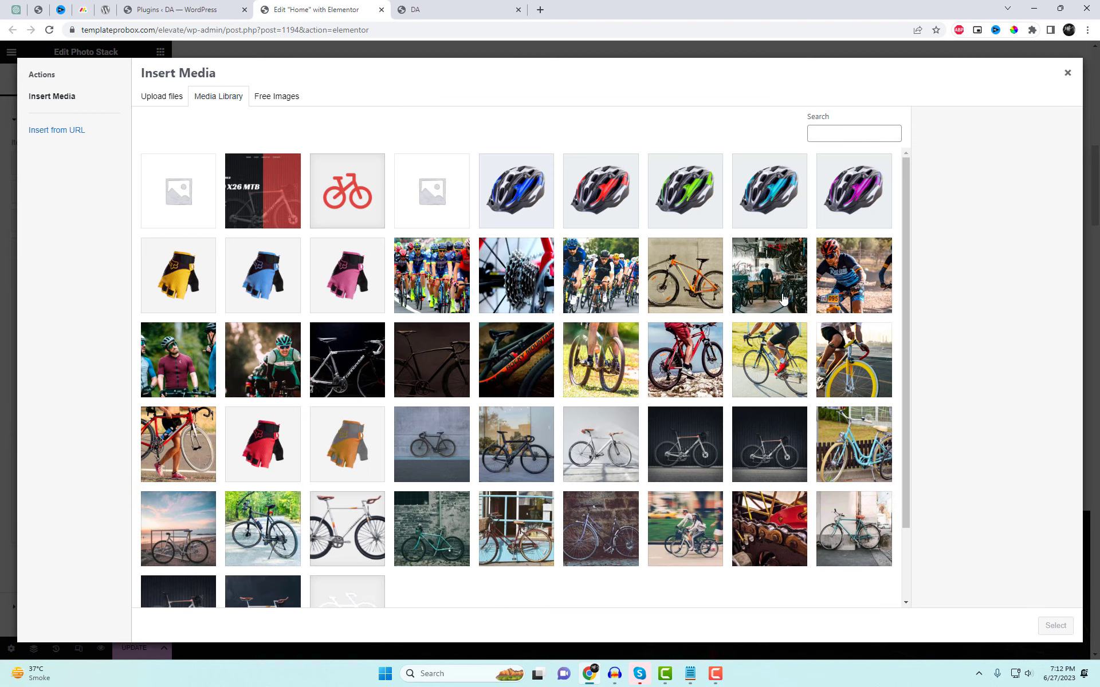
click(782, 298)
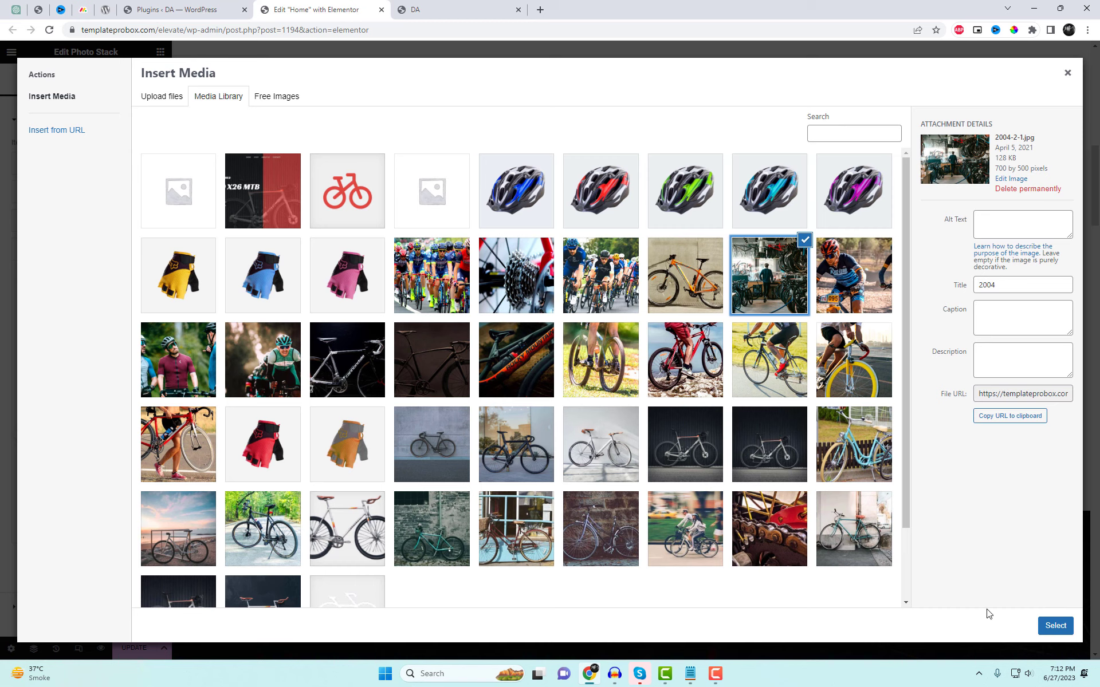
click(1055, 626)
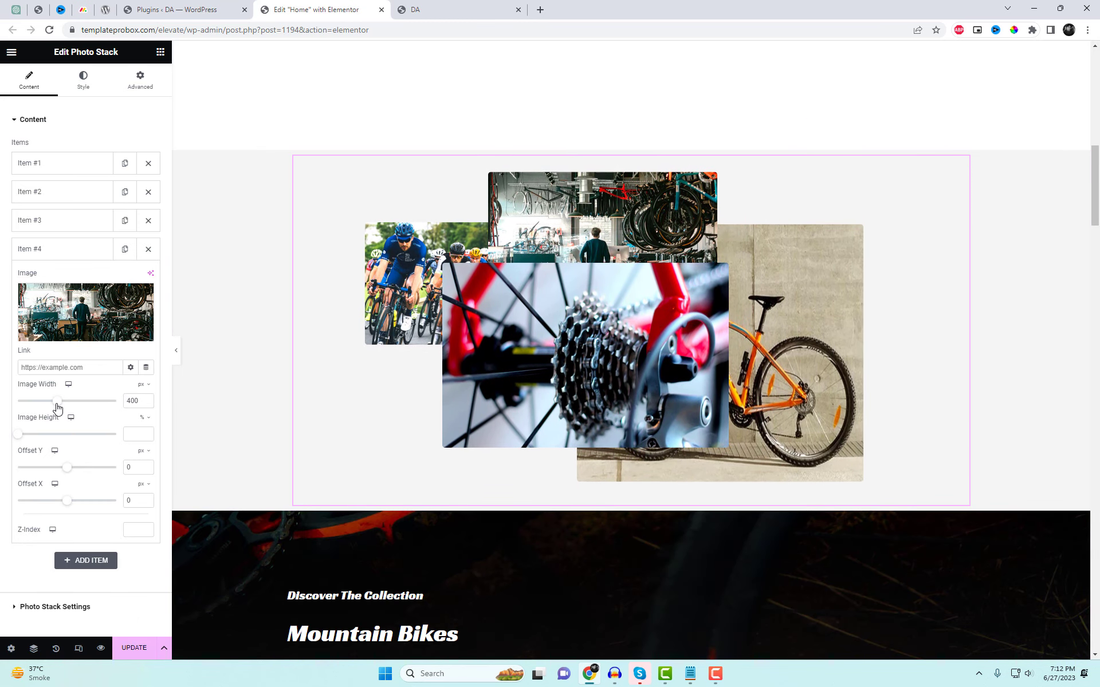
- Position Item #4 at Offset Y about 290 px and Offset X about -255 px, with Z-Index 8
drag(66, 471, 55, 501)
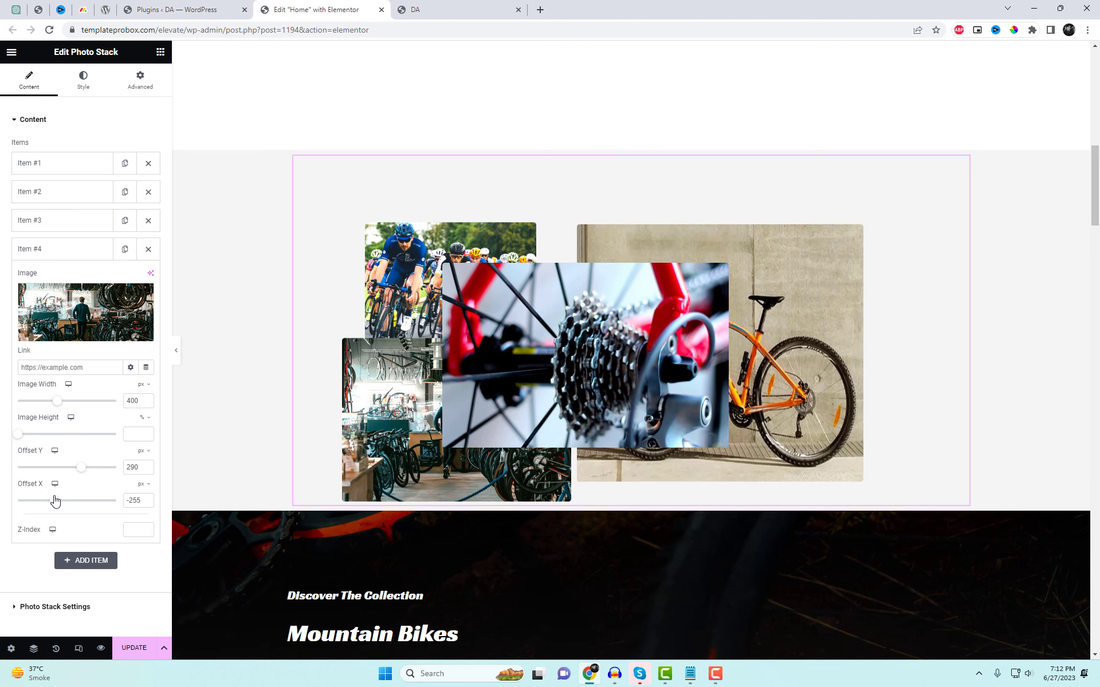
click(141, 531)
text(8)
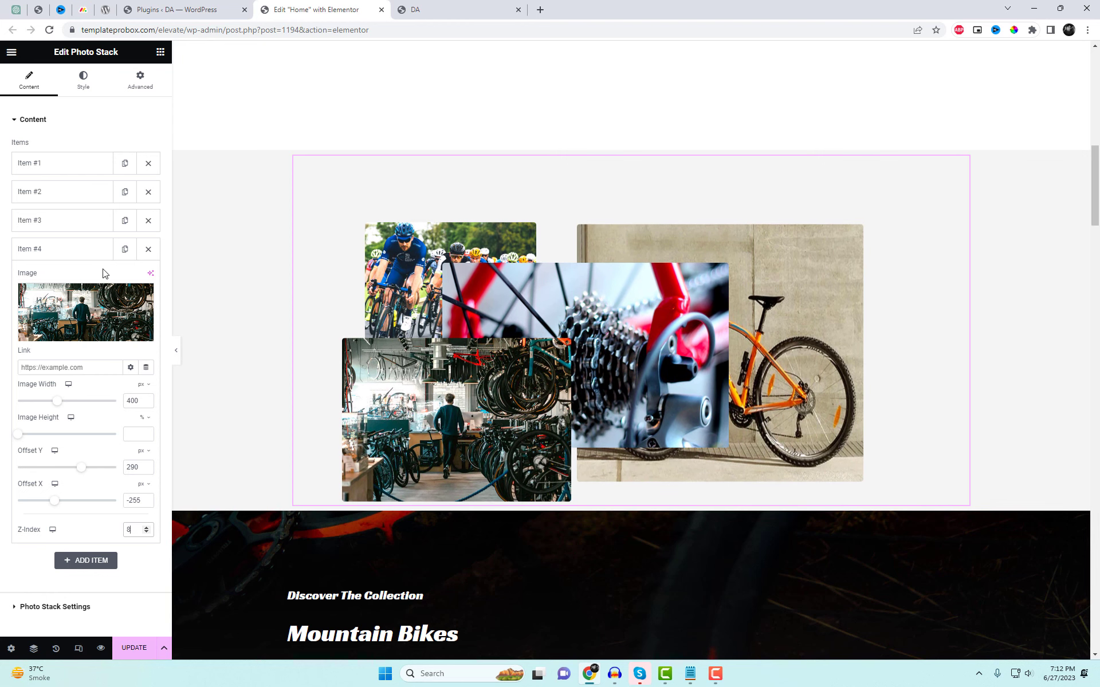
- In the Photo Stack Settings, set the animation to Bounce Medium and the hover animation to Scale Inverse Small
click(88, 248)
click(97, 327)
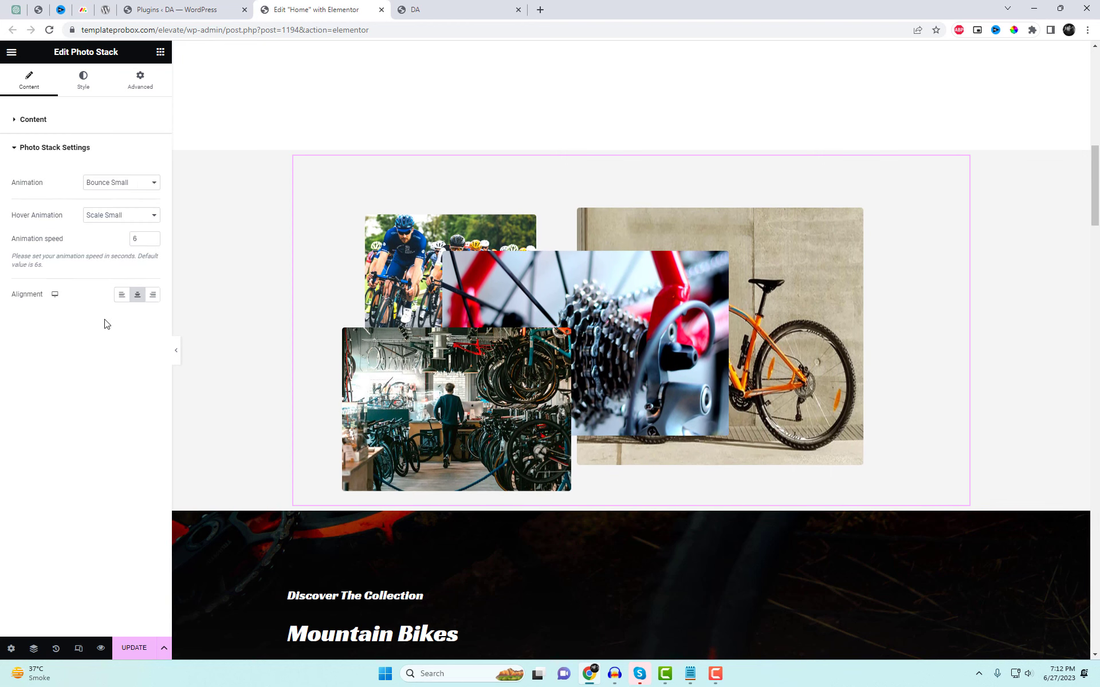
click(118, 183)
click(118, 215)
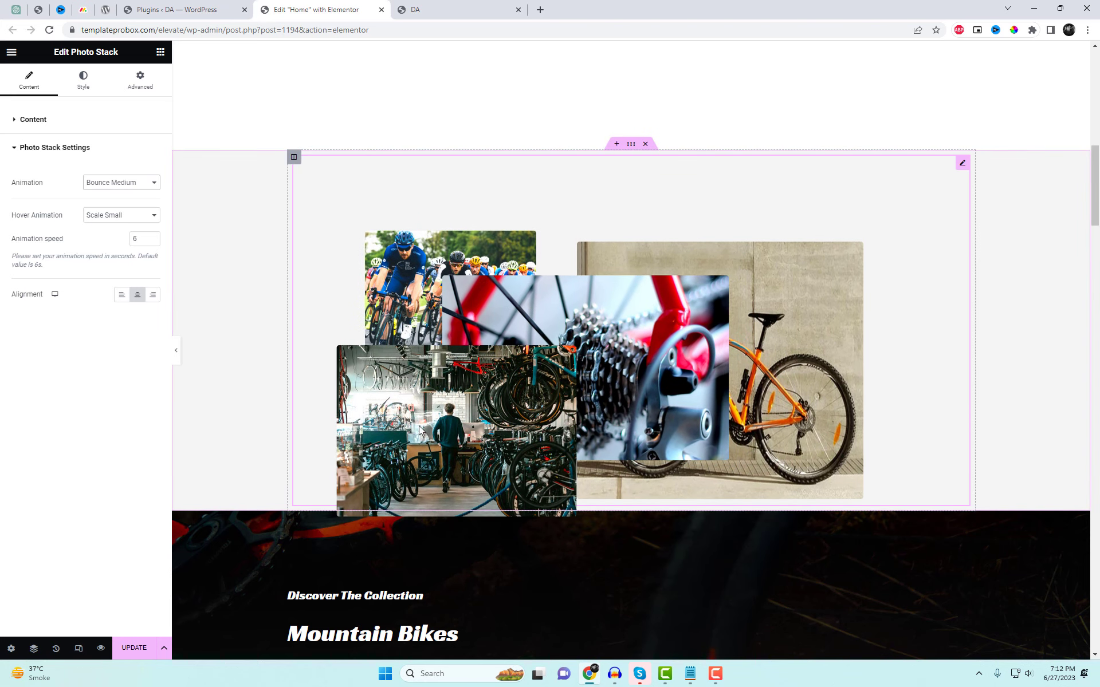
click(132, 219)
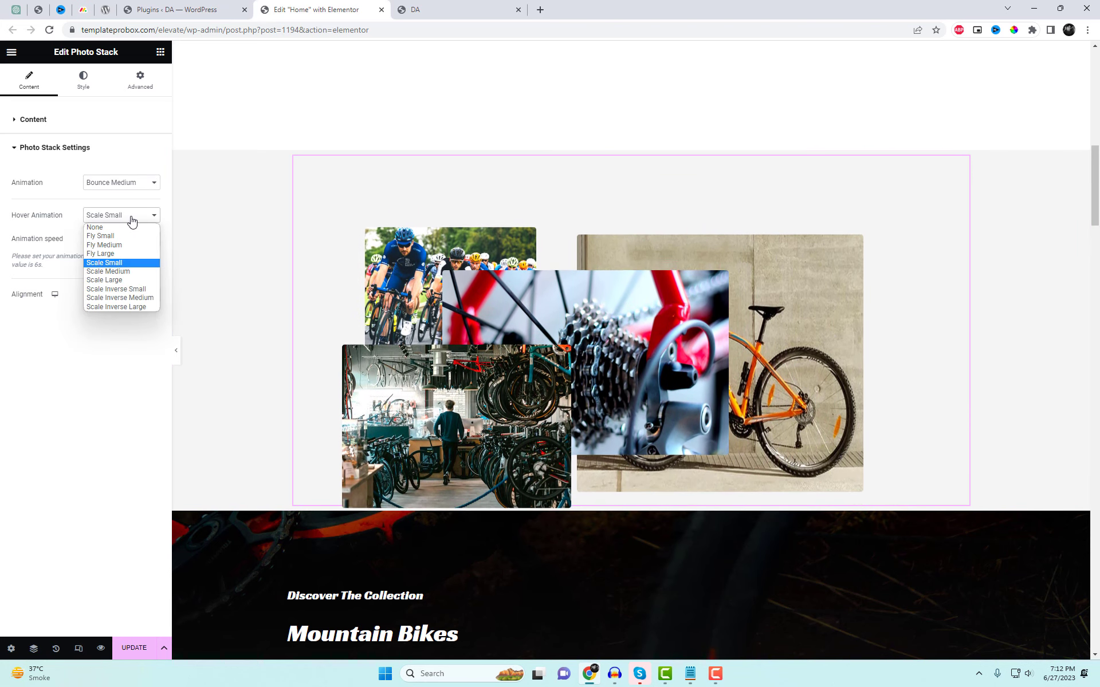
click(138, 291)
- Try the Rotating and Scale Medium animations on the photo stack
click(134, 183)
click(137, 239)
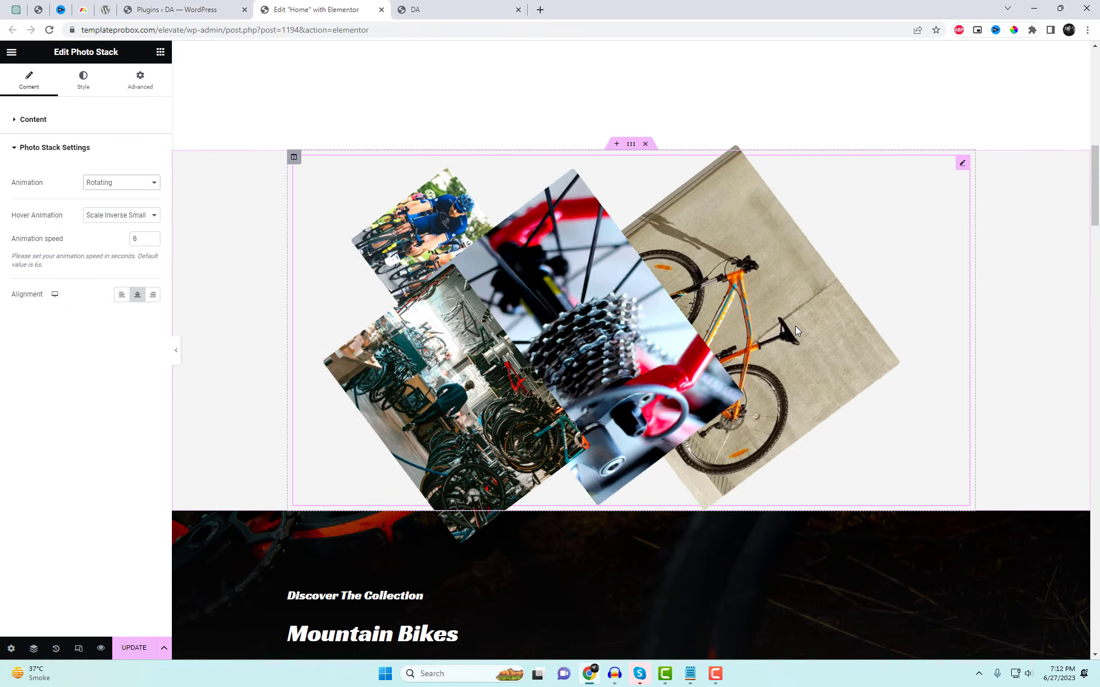
click(135, 184)
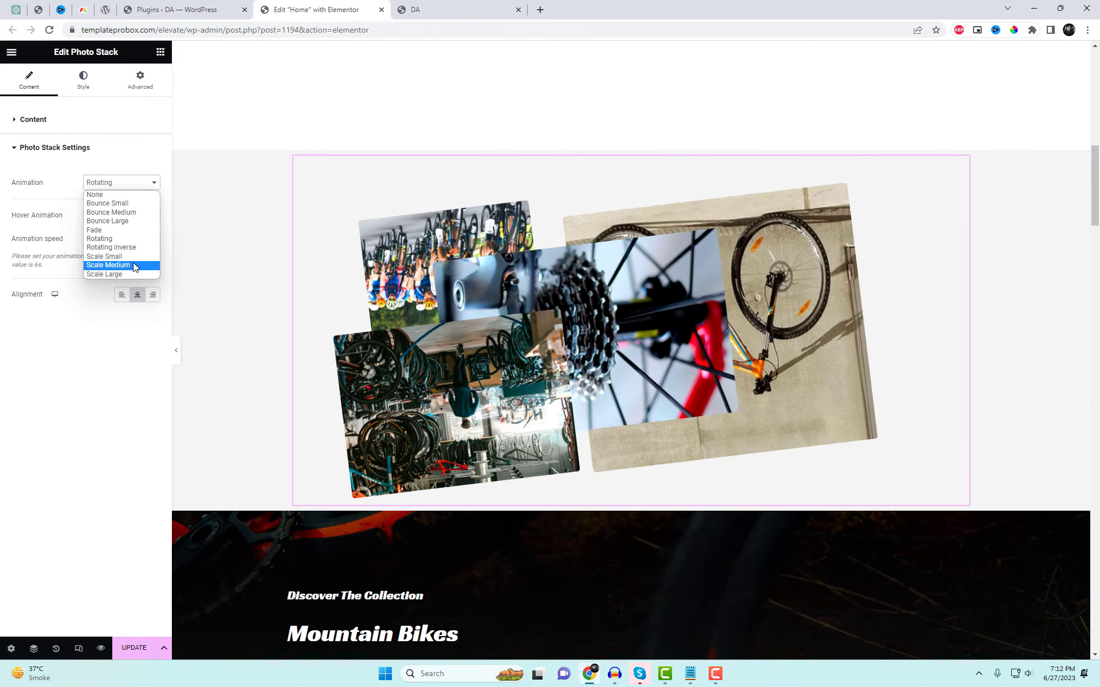
click(132, 264)
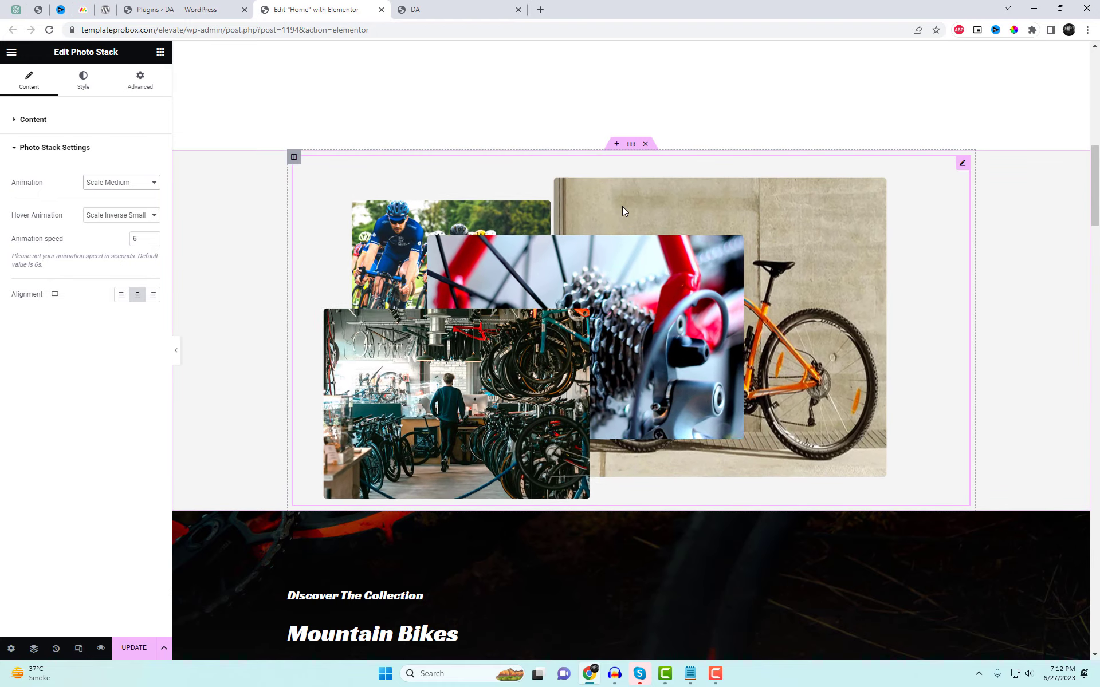
- Set the photo stack's animation to Fade and update the page
click(122, 187)
click(118, 229)
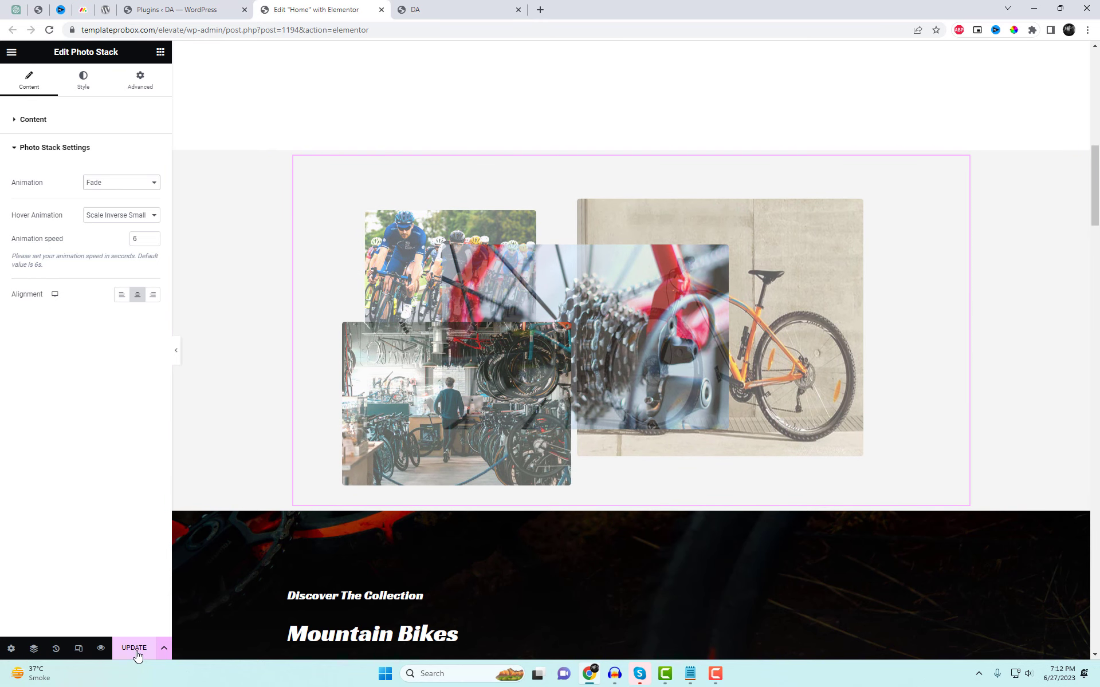
- Switch to the live home page and reload it to check the photo stack
click(441, 10)
right_click(596, 144)
click(644, 184)
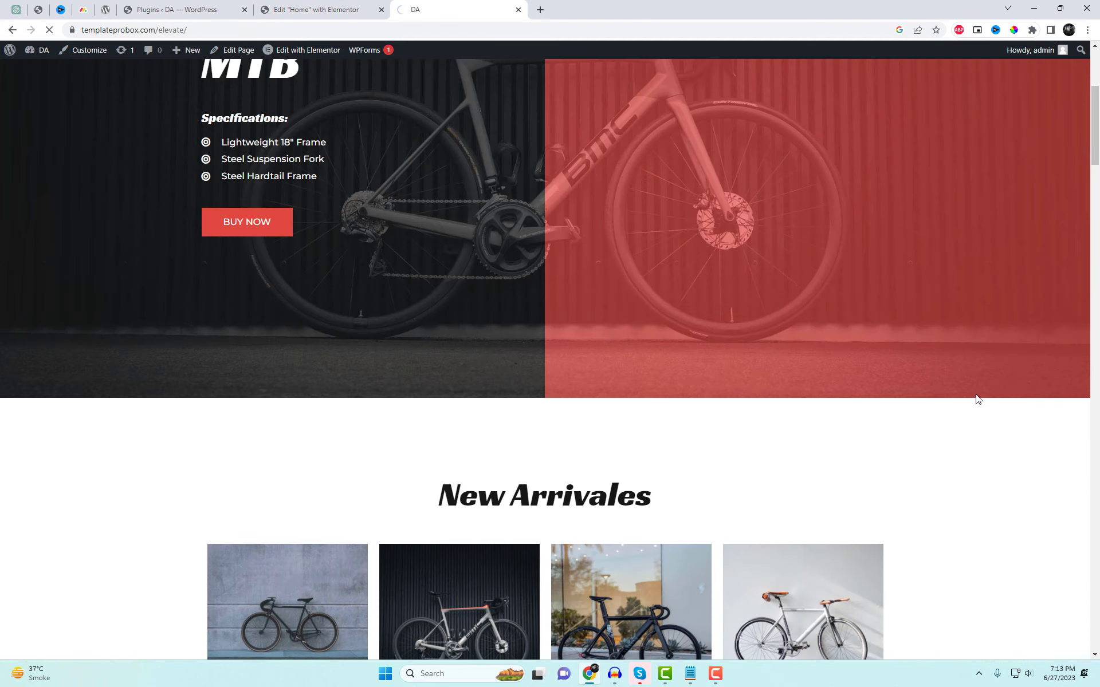
- Examine the Fade animation of the photo stack on the live home page
scroll(977, 401, down, 5)
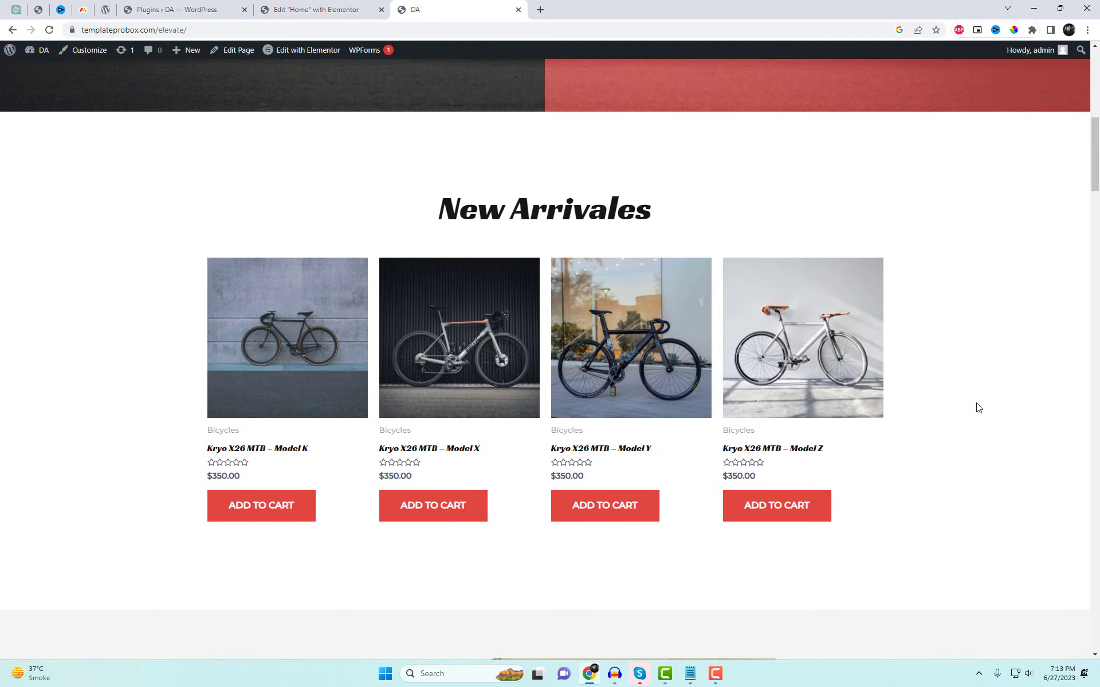
scroll(978, 408, down, 9)
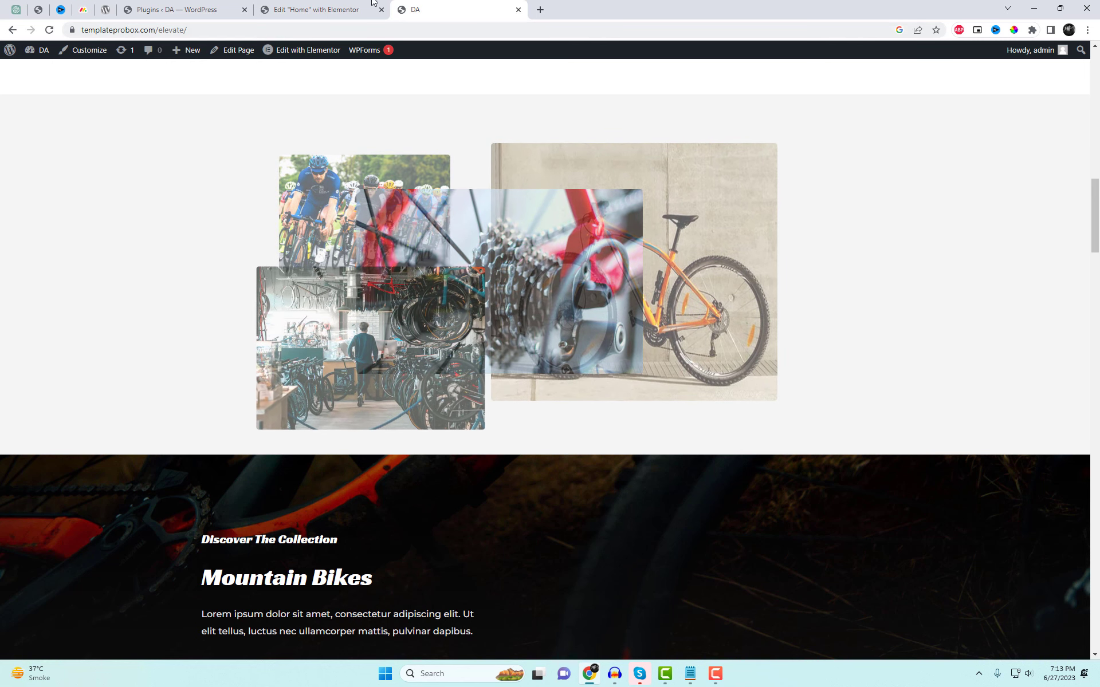
- Return to the Elementor editor, set the photo stack's animation to Bounce Small and update the page
click(334, 6)
click(125, 185)
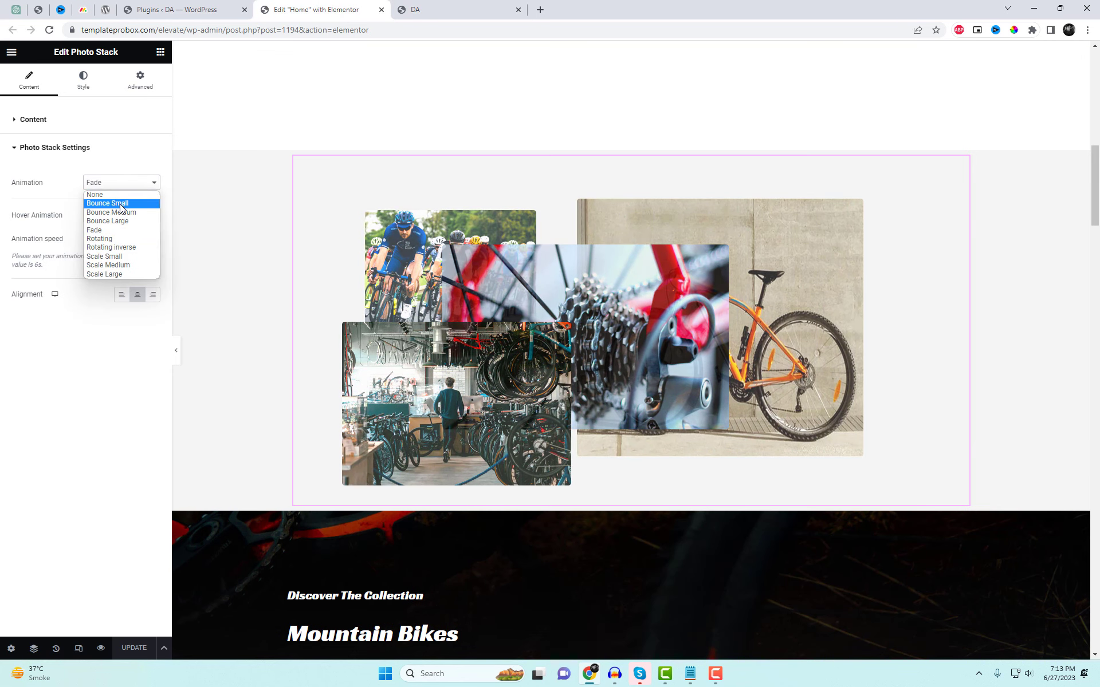
click(122, 206)
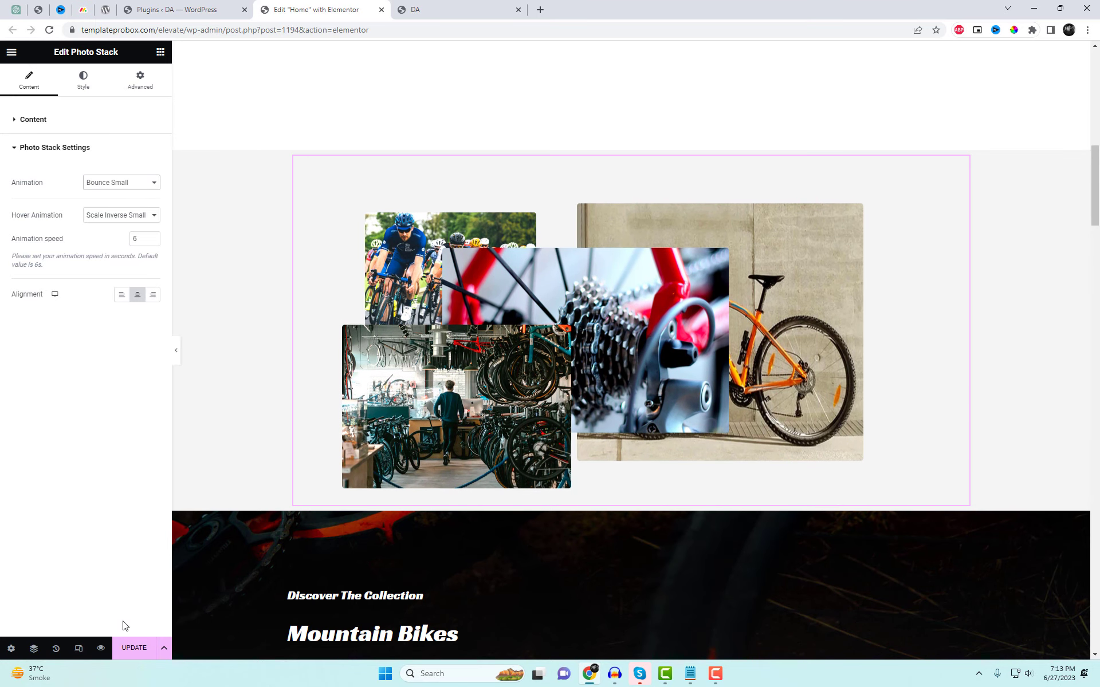
click(138, 647)
- Reload the live home page to check the photo stack's Bounce Small animation
click(435, 9)
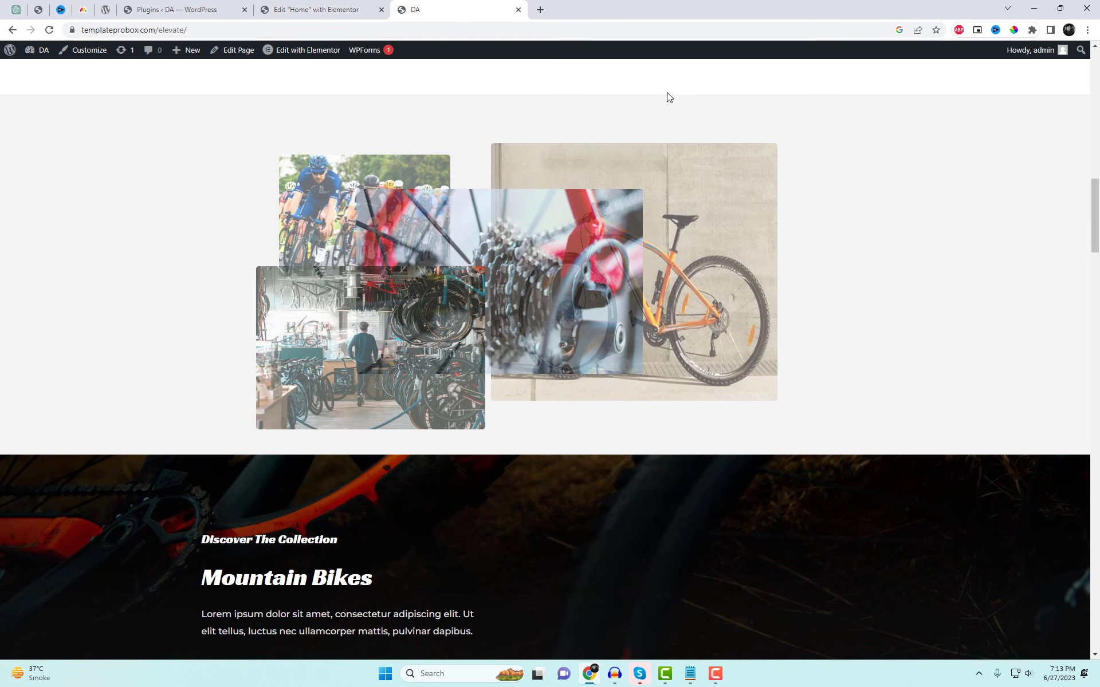
right_click(666, 96)
click(716, 137)
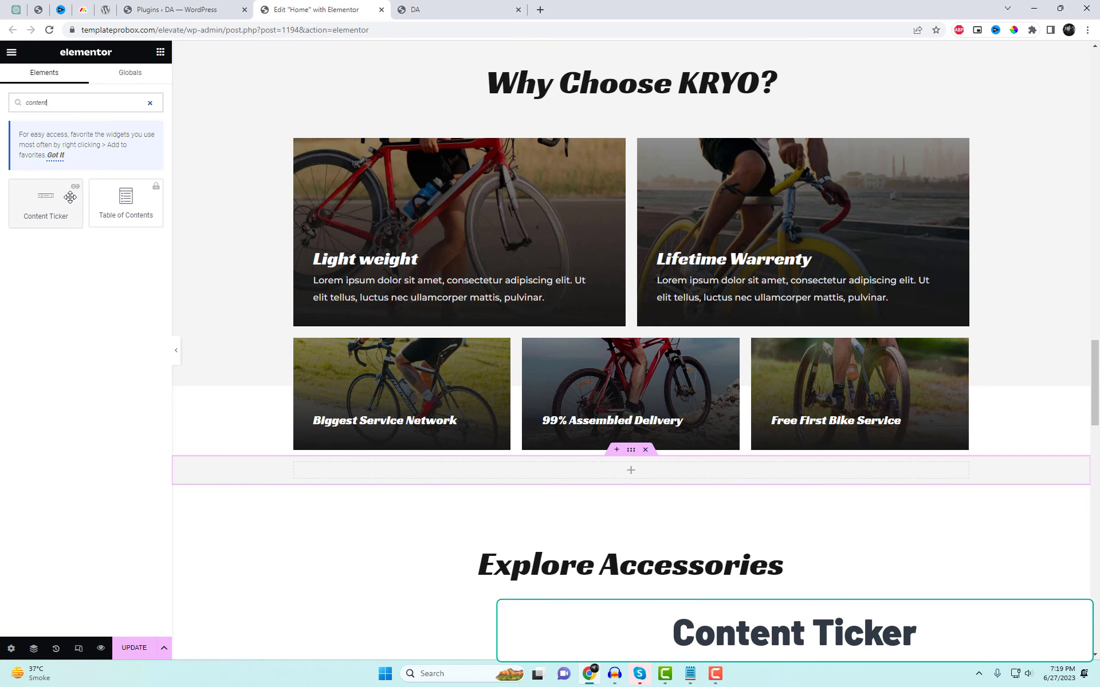
- Place a Content Ticker widget in the empty section above Explore Accessories and add the item "Biggest Service Netwok" with link #
drag(46, 200, 593, 474)
scroll(800, 528, down, 1)
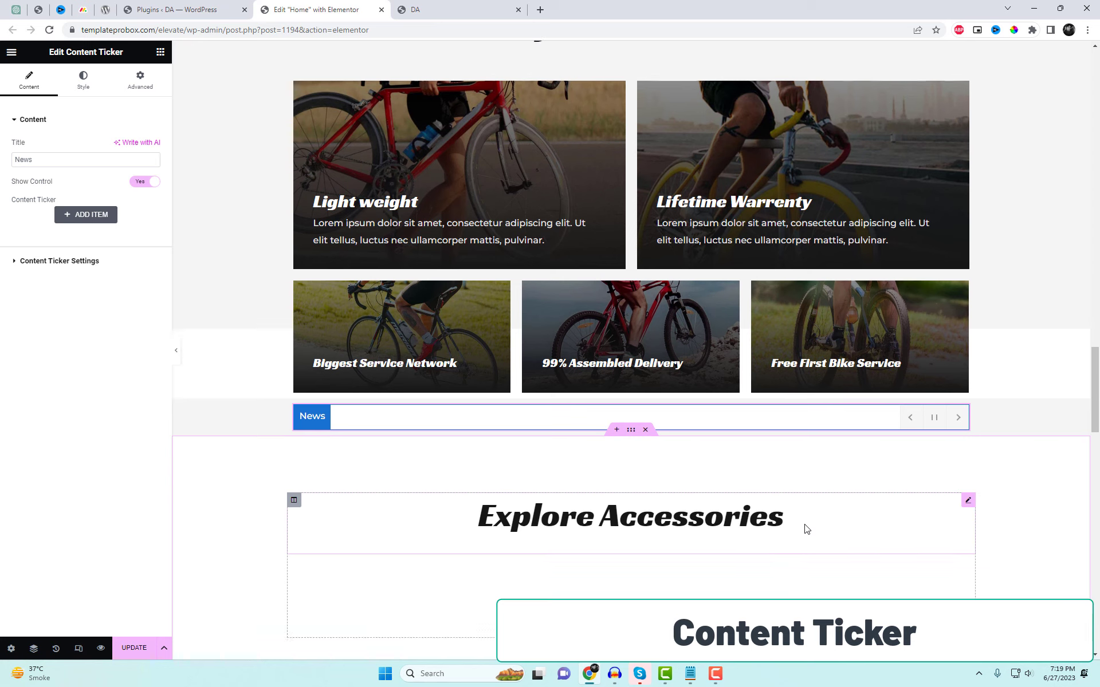
click(89, 215)
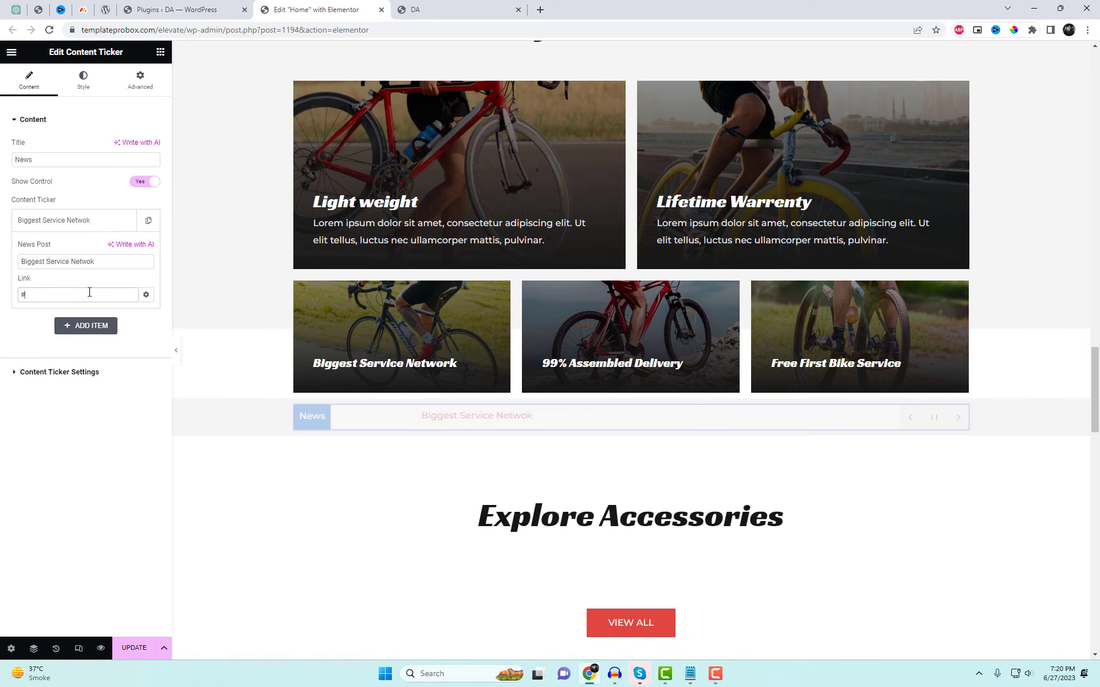
- Add two more ticker items, "99% Assembled Delivery" and "Free First Bike Service"
click(86, 325)
double_click(117, 289)
text(99% Assembled Delivery)
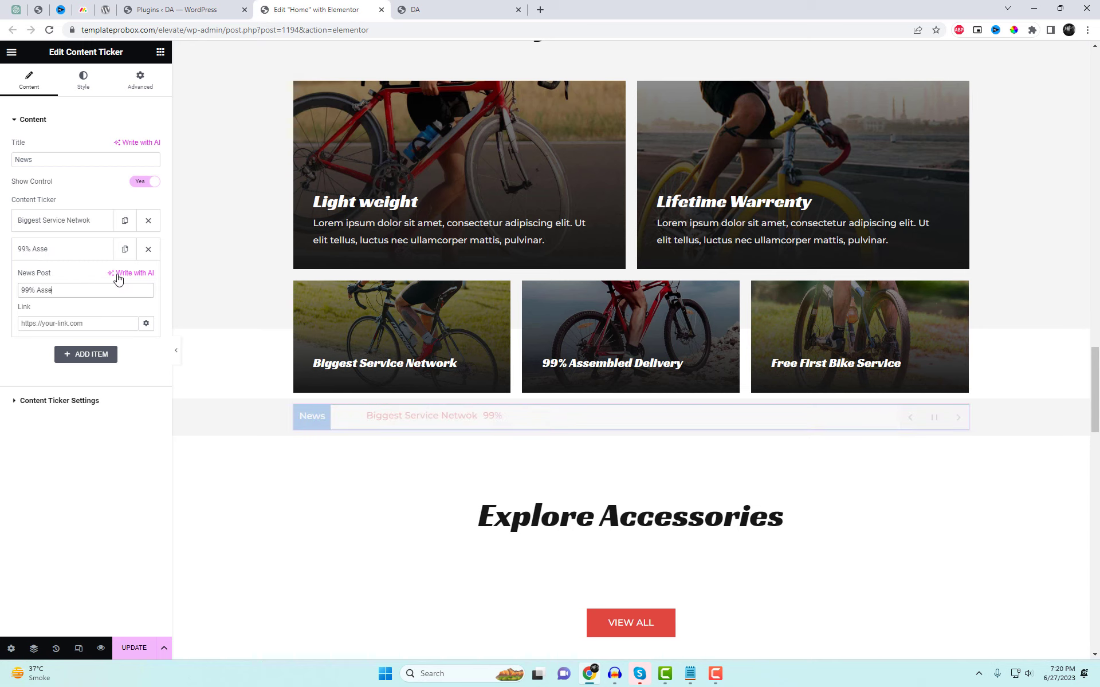
click(105, 261)
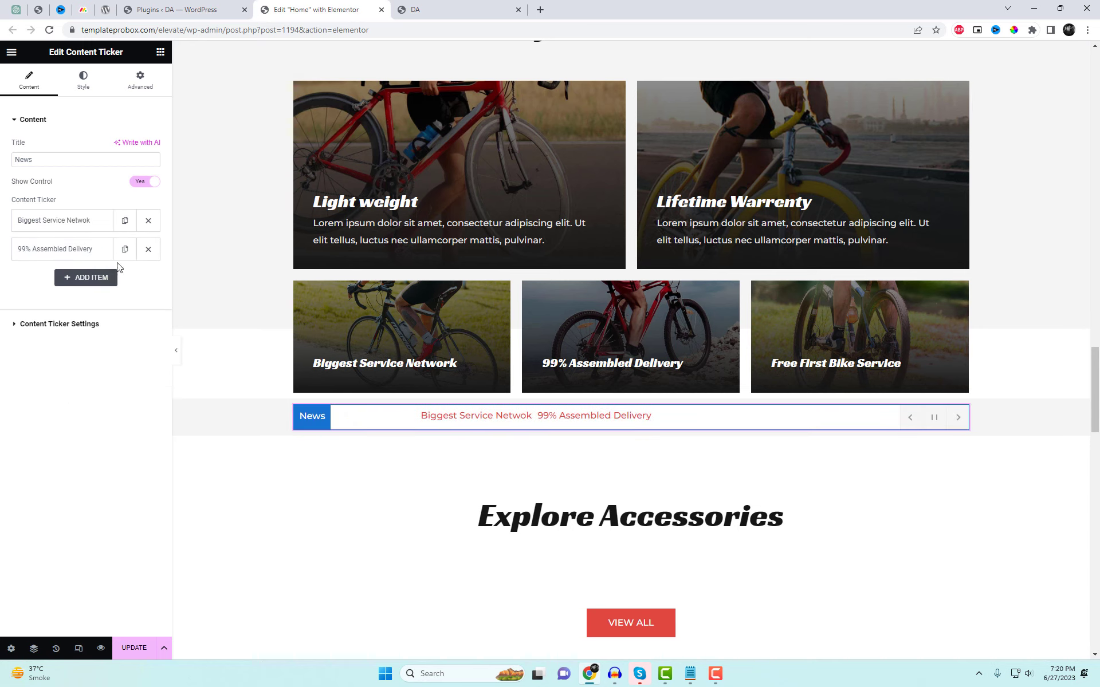
click(86, 276)
double_click(77, 319)
text(Free First Bike Service)
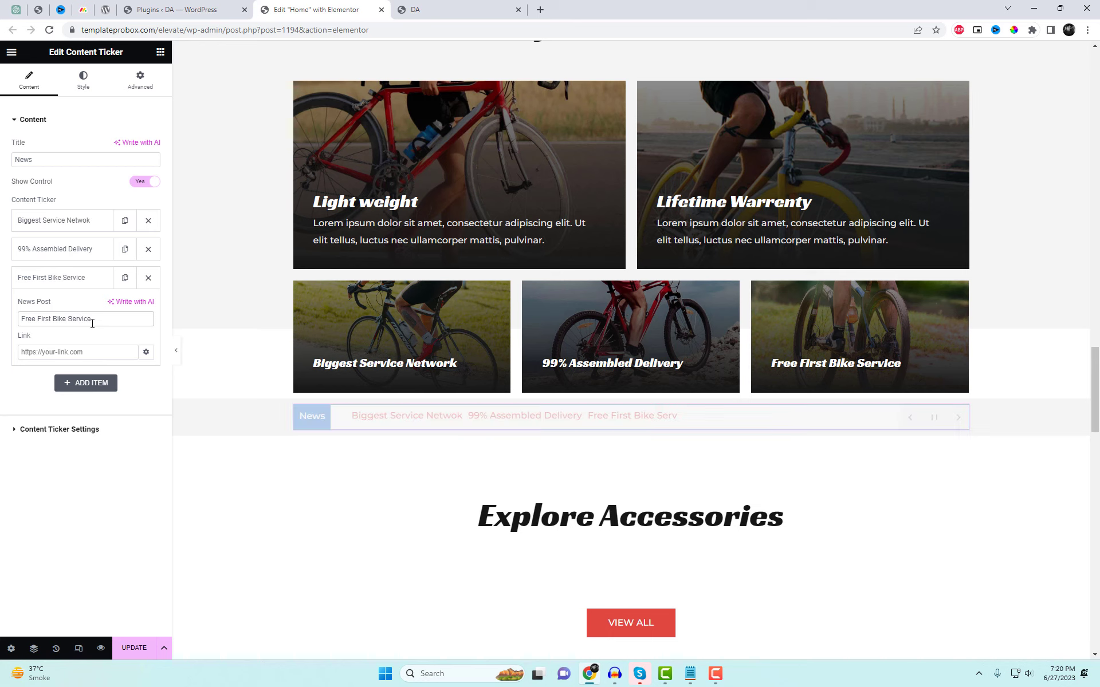
click(80, 280)
- Set the content ticker's title to "Latest Events" and its type to Typewriter
drag(40, 159, 2, 166)
text(Latest Evetn)
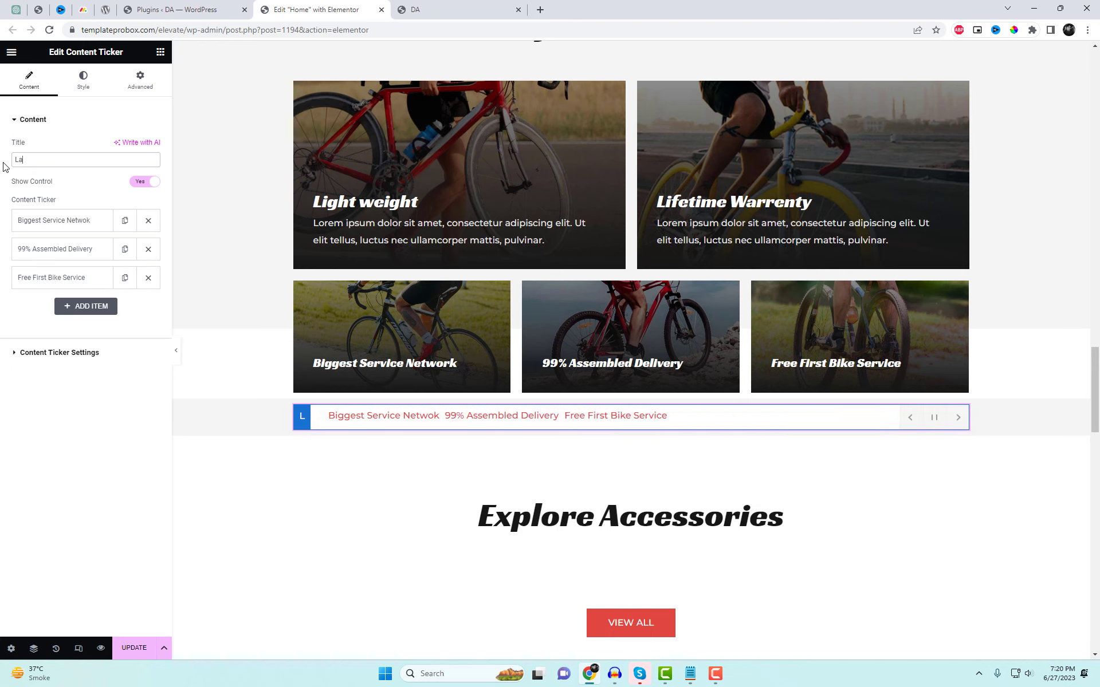
key(BackSpace)
key(BackSpace)
text(nts)
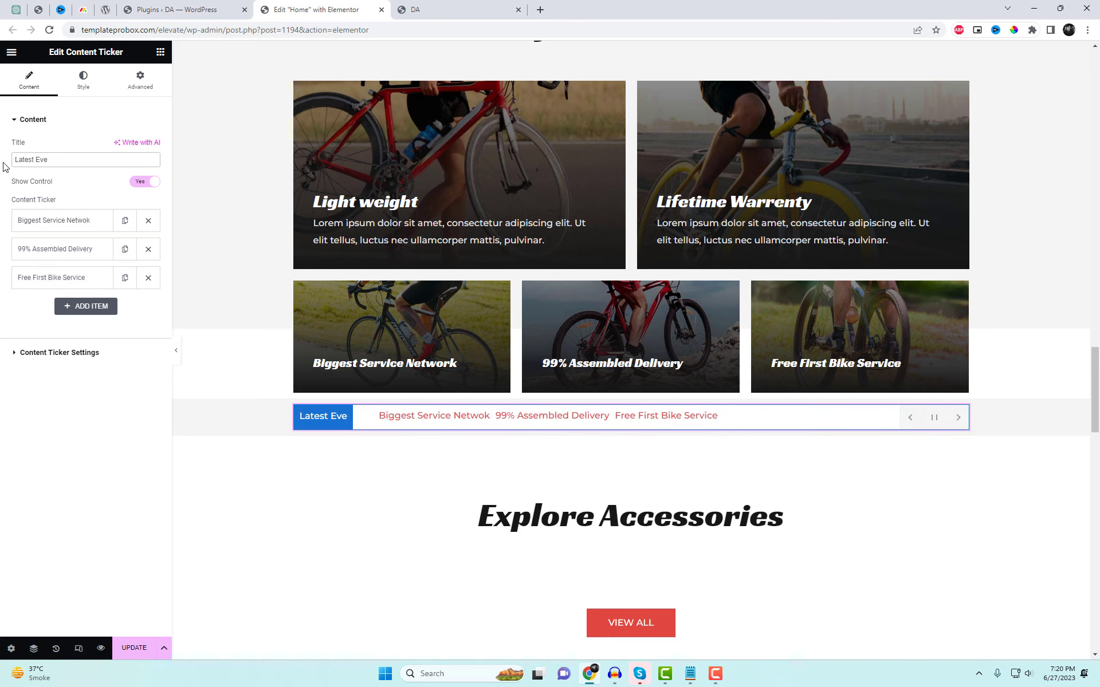
click(103, 352)
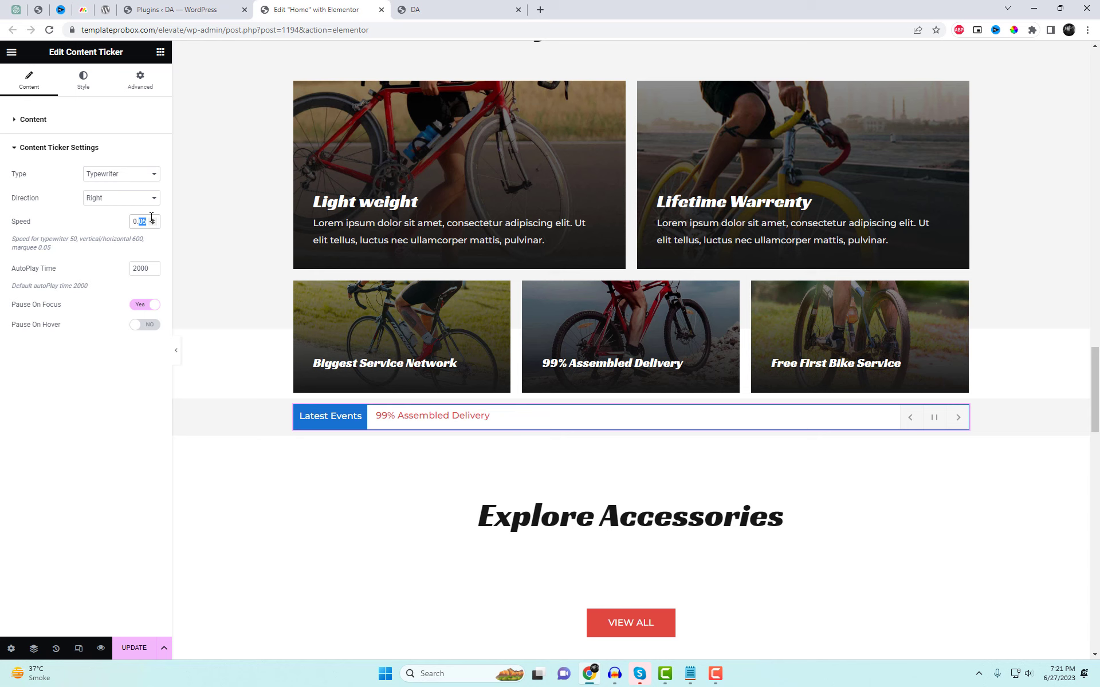
- Give the content ticker's wrapper a classic background in a near-white colour
click(83, 81)
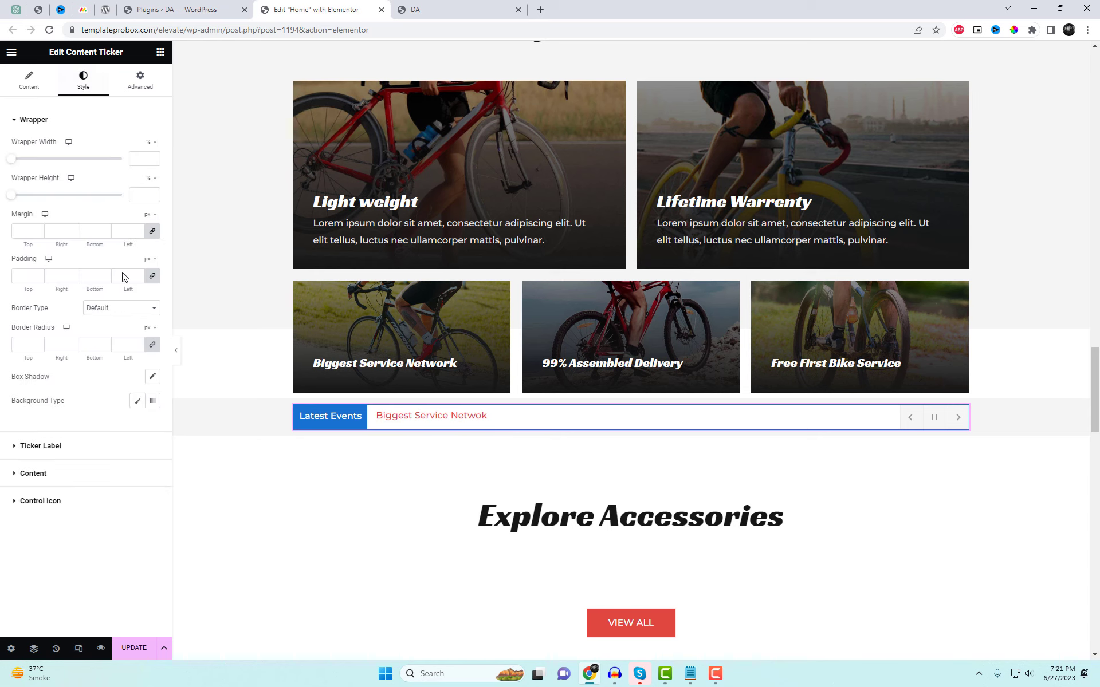
click(138, 401)
click(152, 424)
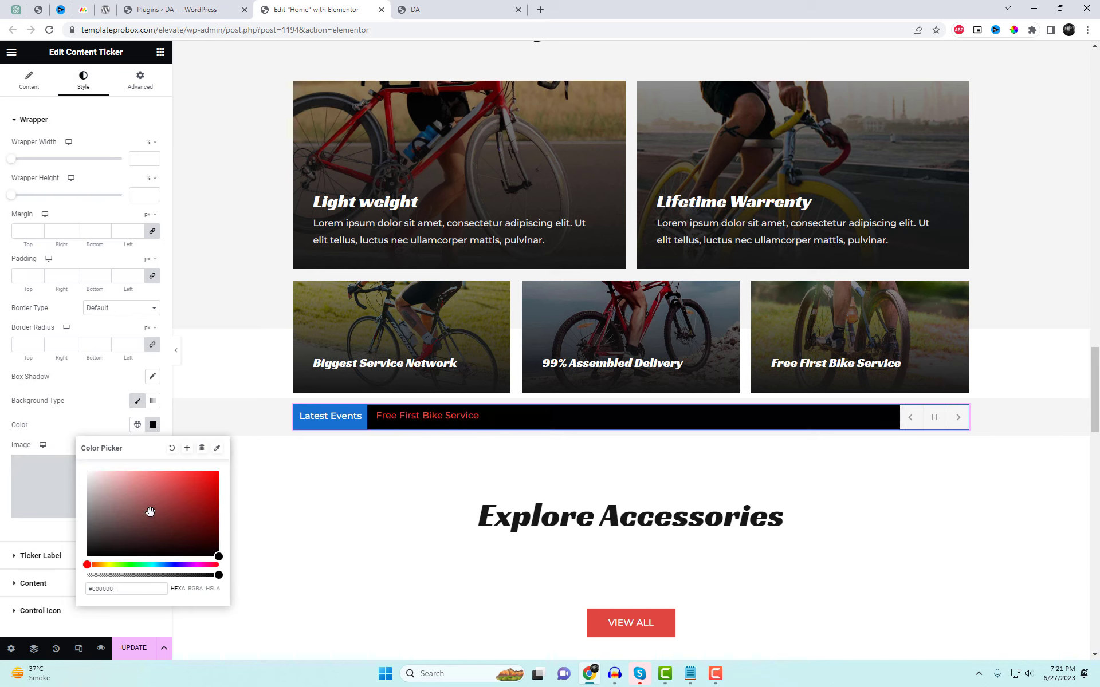
drag(150, 511, 89, 472)
- Set the ticker's content text to a dark colour
click(74, 590)
click(152, 215)
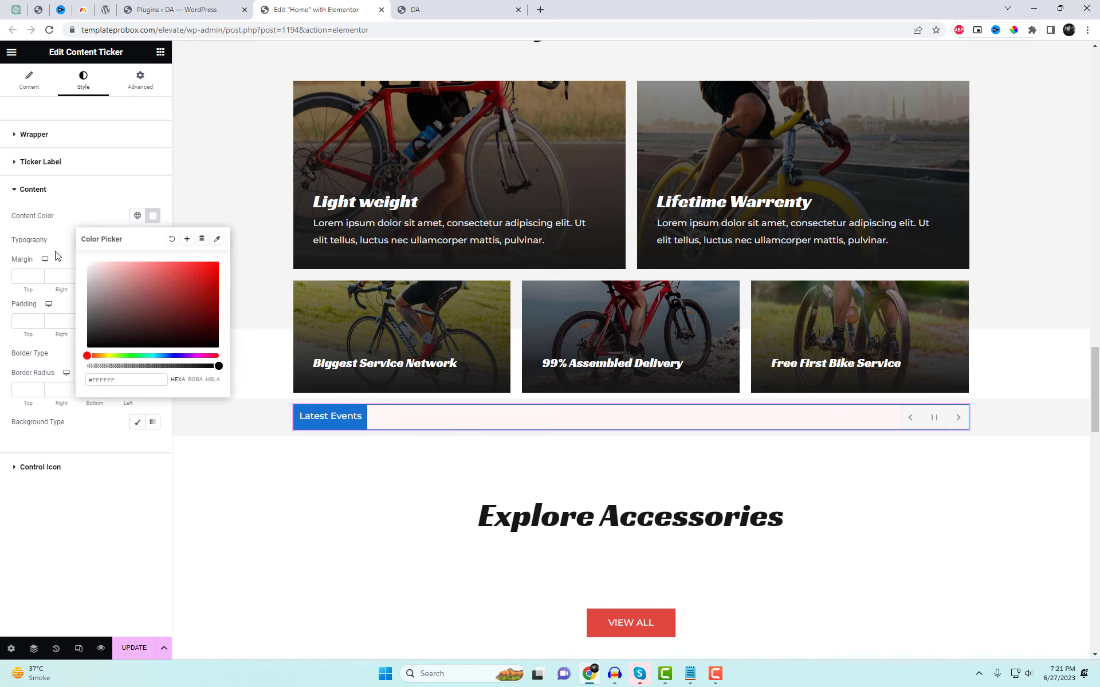
click(97, 498)
- Give the ticker label a classic background using one of the global colours
click(82, 165)
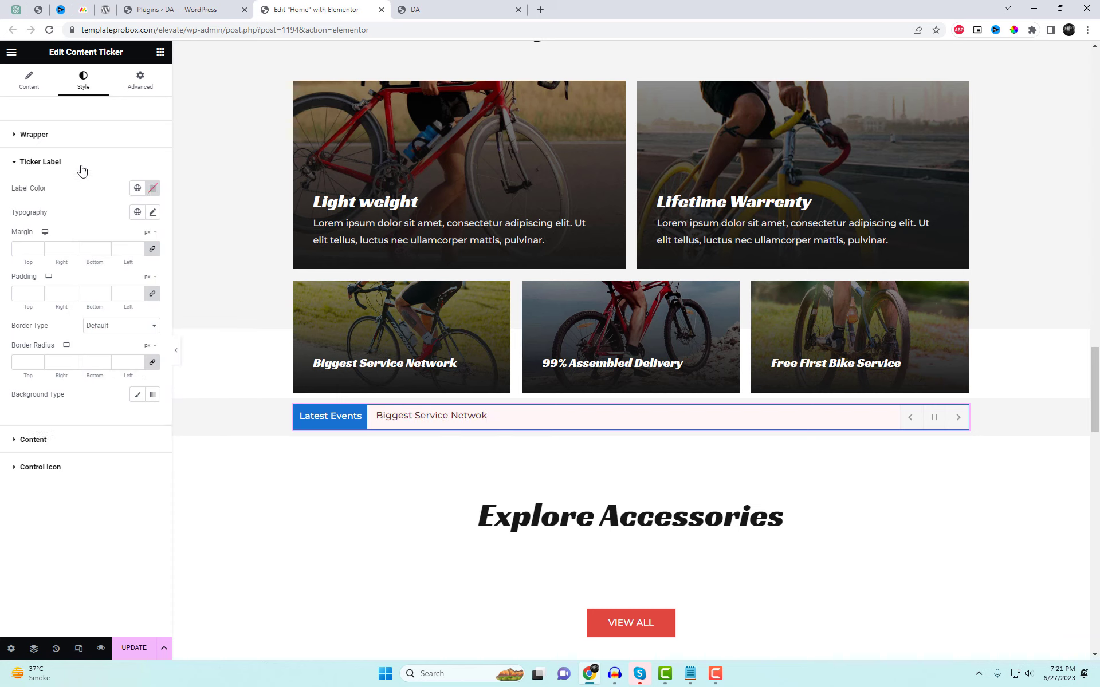
click(138, 394)
click(152, 418)
click(137, 418)
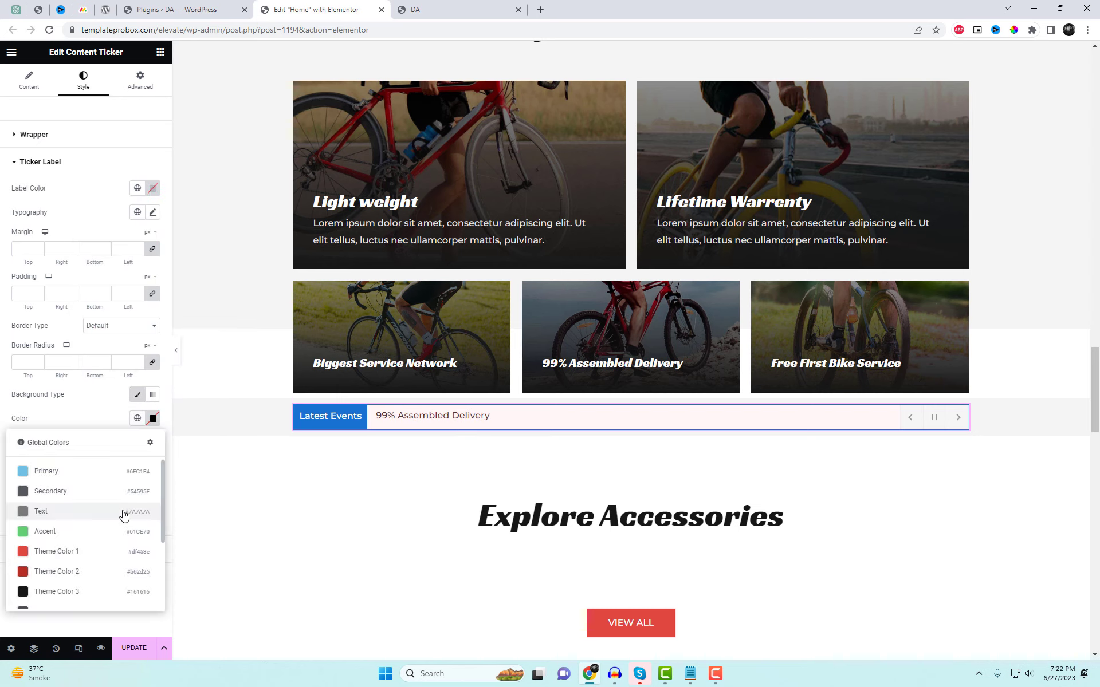
scroll(90, 495, down, 2)
scroll(90, 495, up, 1)
click(69, 512)
- Update the Home page and reload the live page to check the content ticker
click(134, 648)
click(449, 10)
click(49, 29)
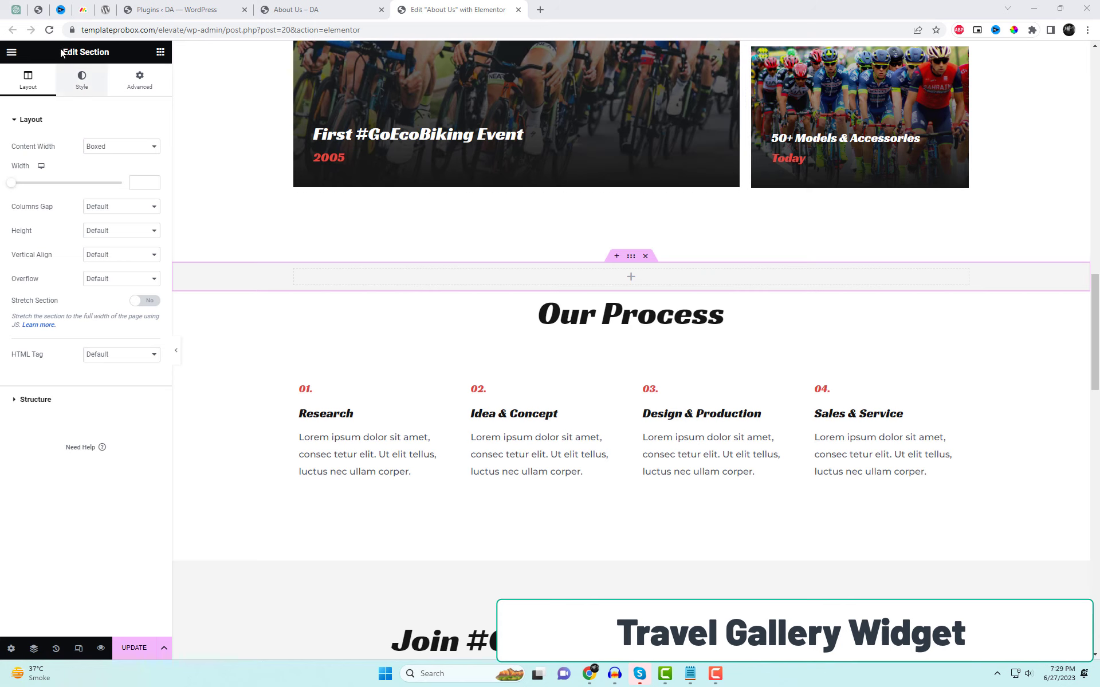
- On the About Us page, find the Travel Gallery widget and place it in the empty section above Our Process
click(631, 279)
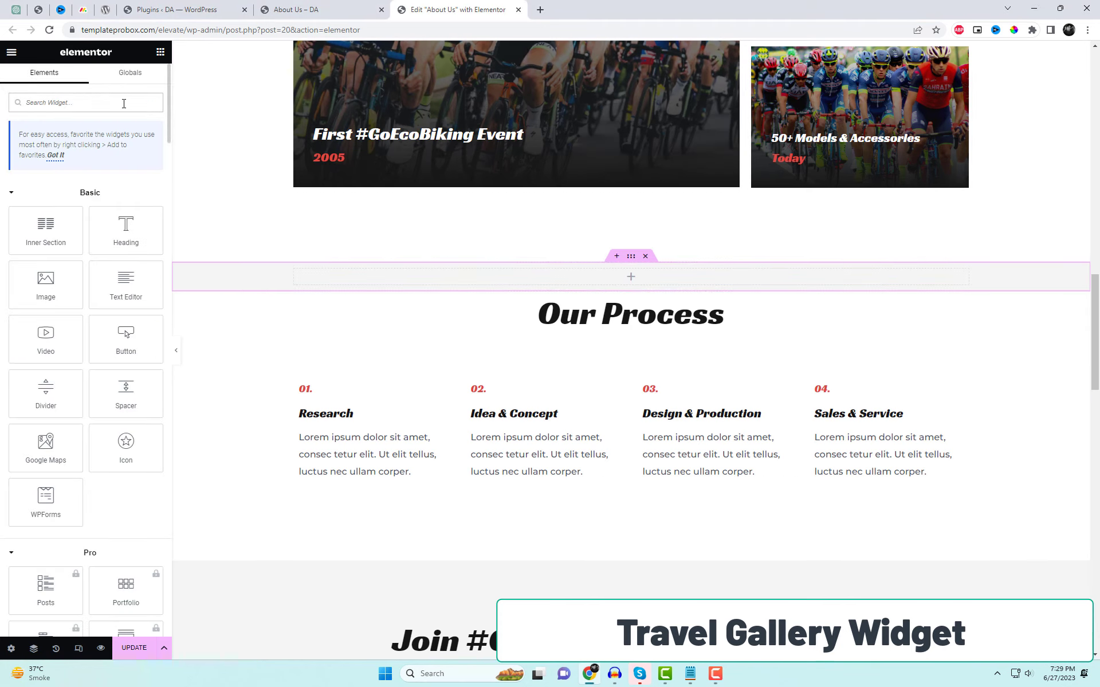
text(Tra)
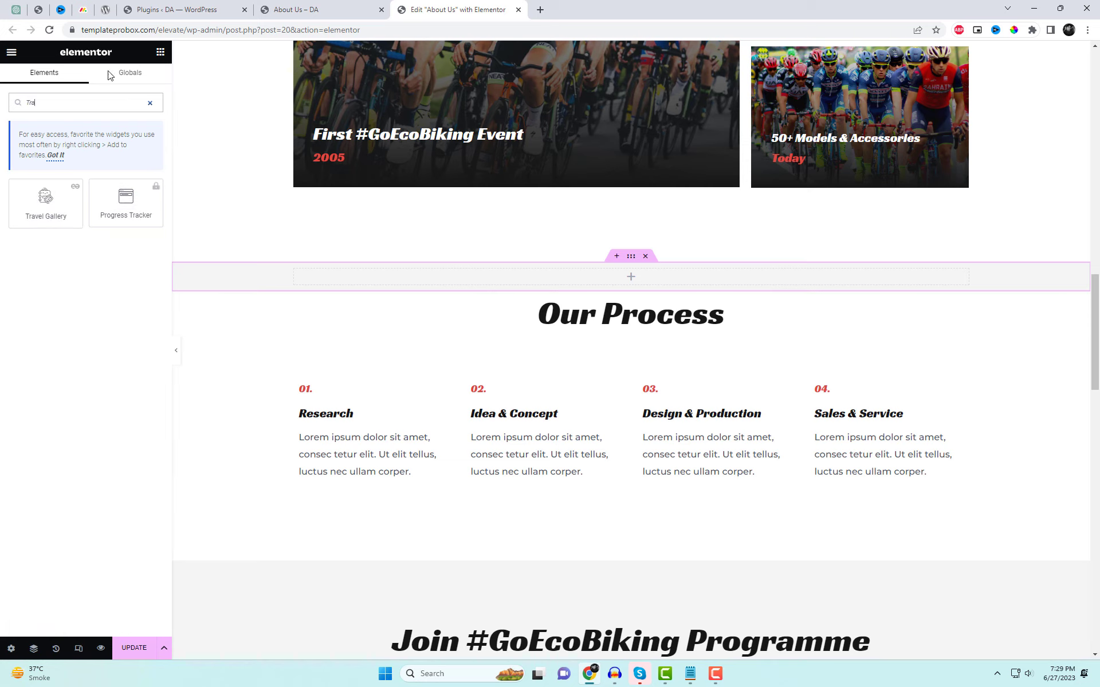
drag(46, 201, 581, 283)
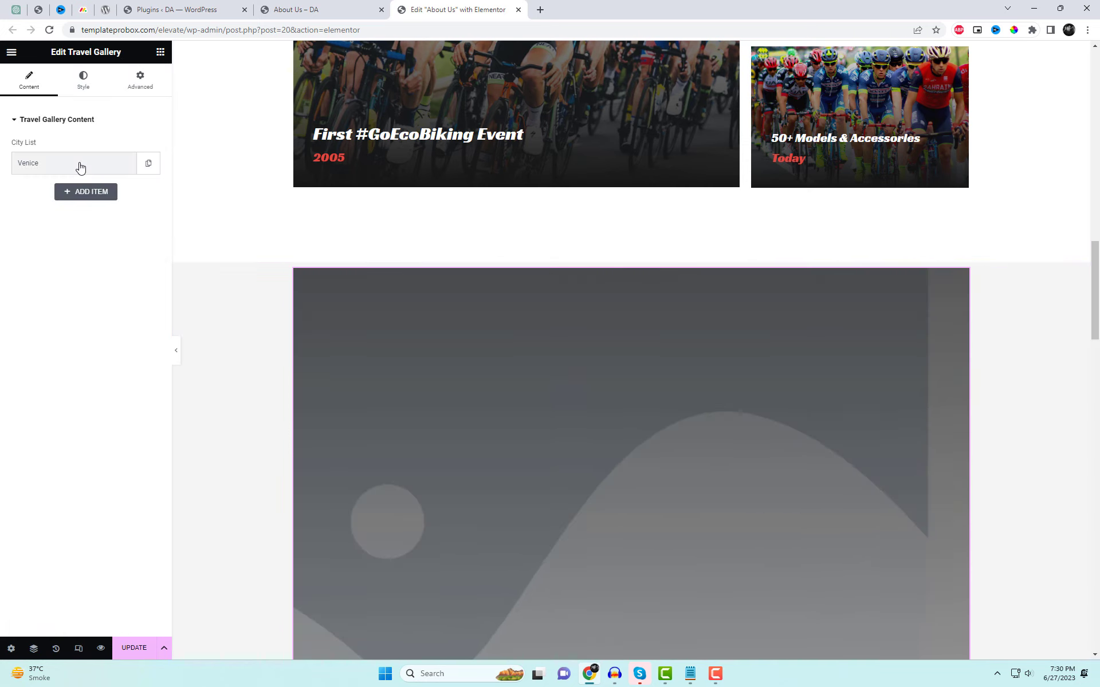
- Set the Venice item's image to join-programme-1.jpg from the media library
click(80, 164)
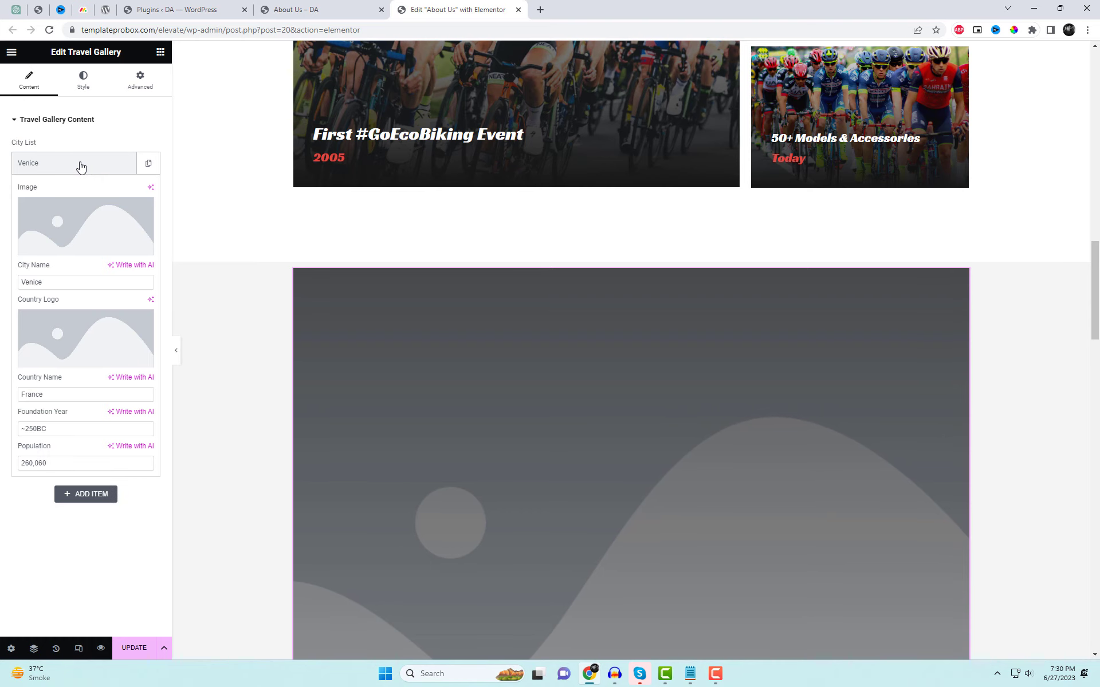
click(88, 225)
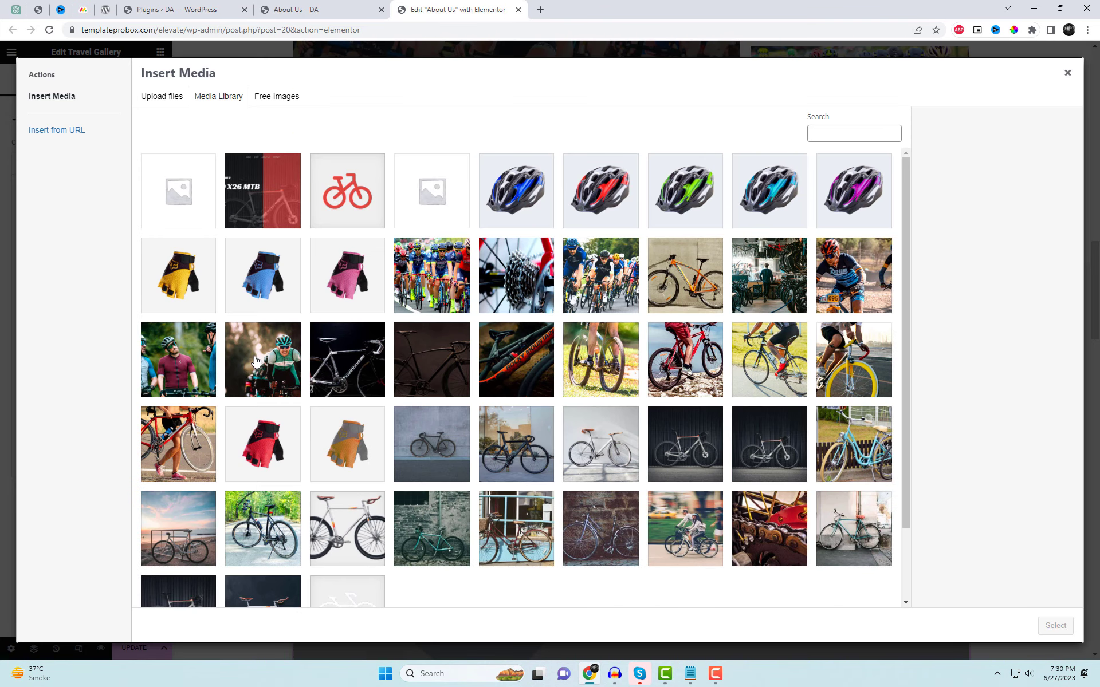
click(256, 361)
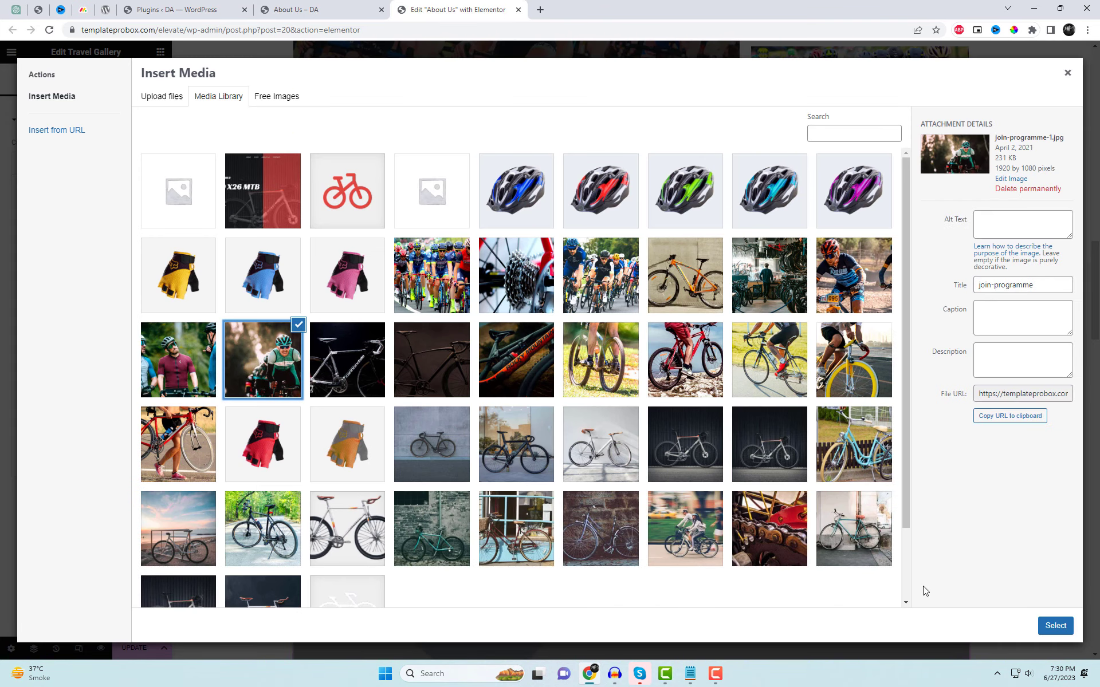
click(1067, 628)
- Set the Venice item's country logo to favicon-icon-1.png and collapse the item
click(86, 339)
click(347, 192)
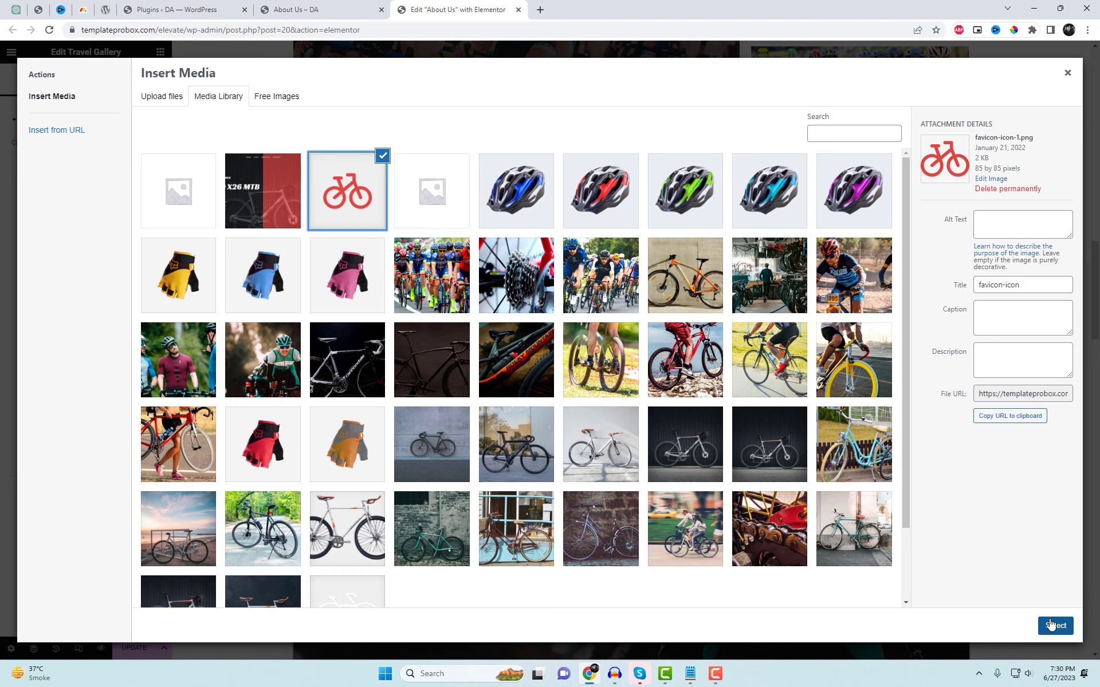
click(1054, 625)
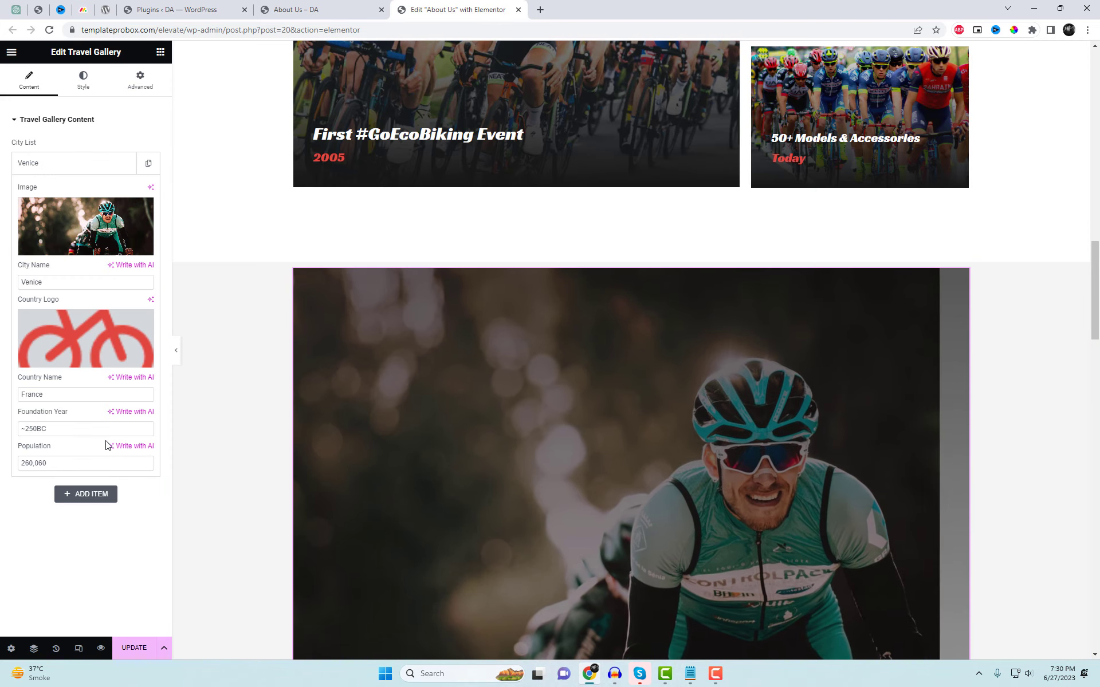
click(57, 393)
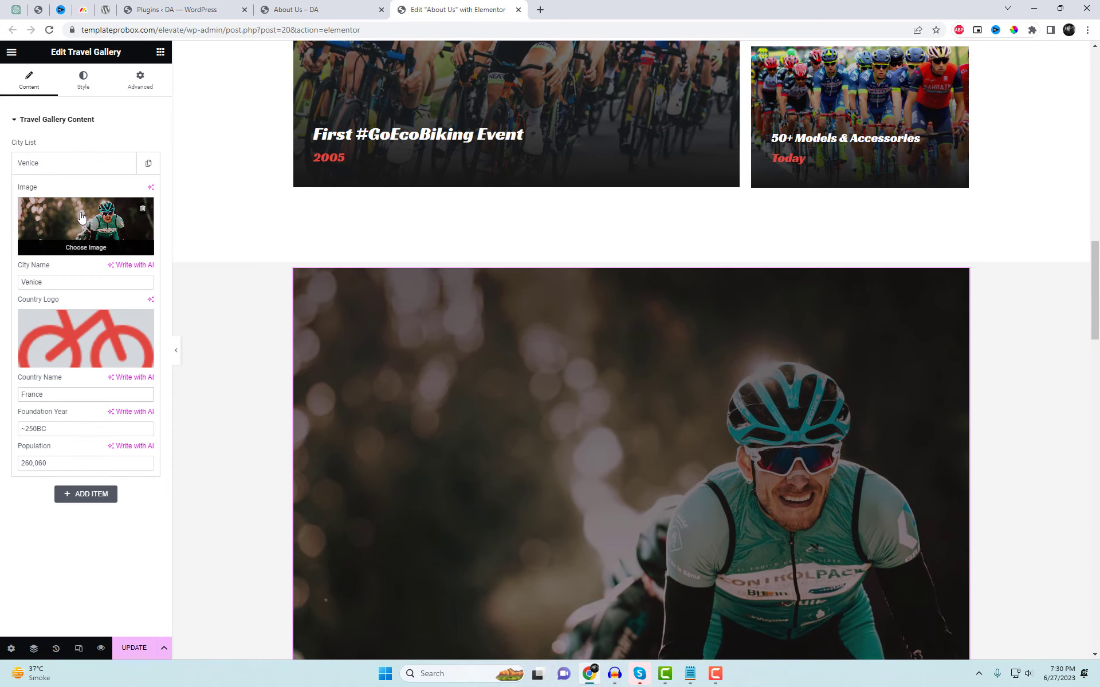
click(84, 172)
- Duplicate the Venice item and change the copy's image to moutain-bike-1.jpg
click(149, 165)
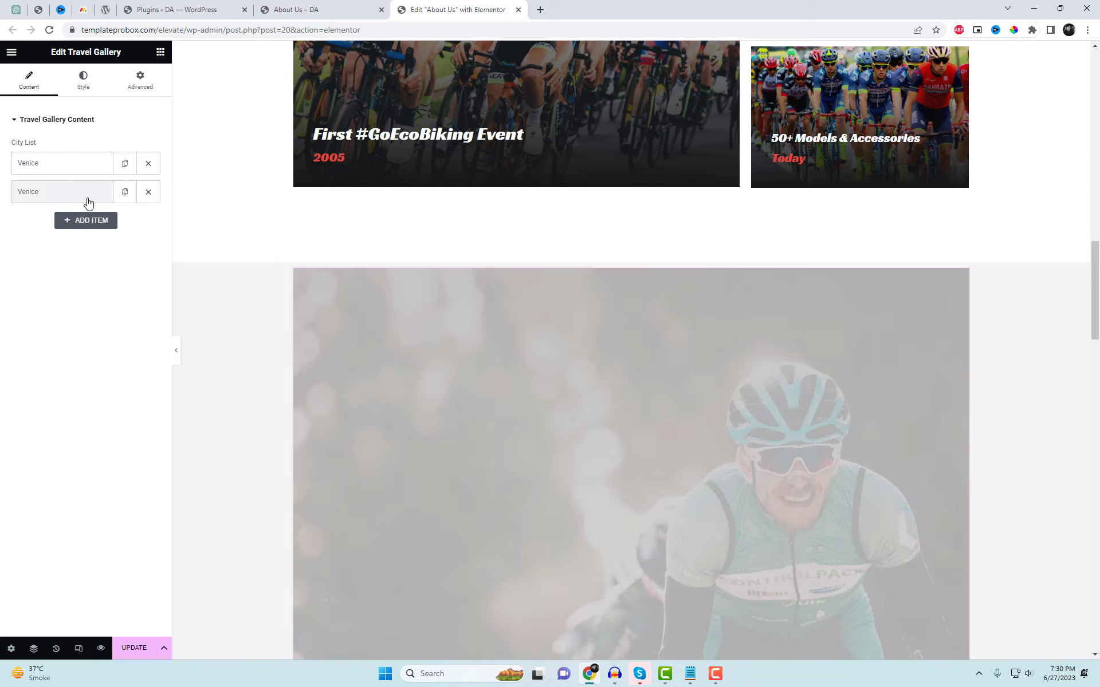
click(88, 202)
click(86, 252)
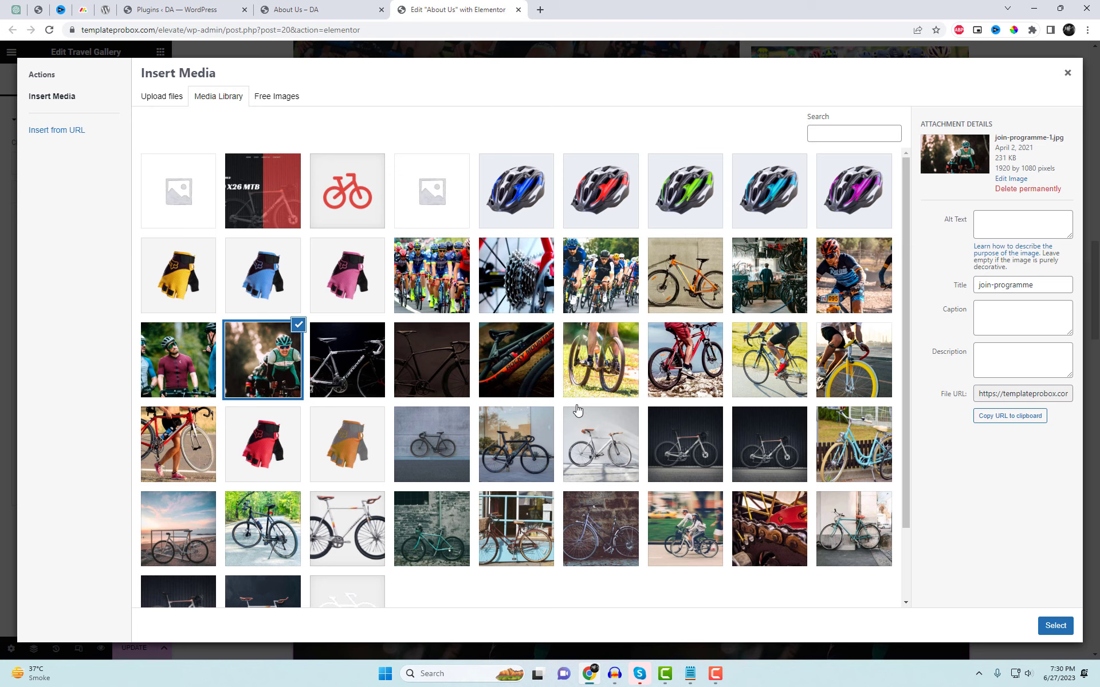
click(507, 360)
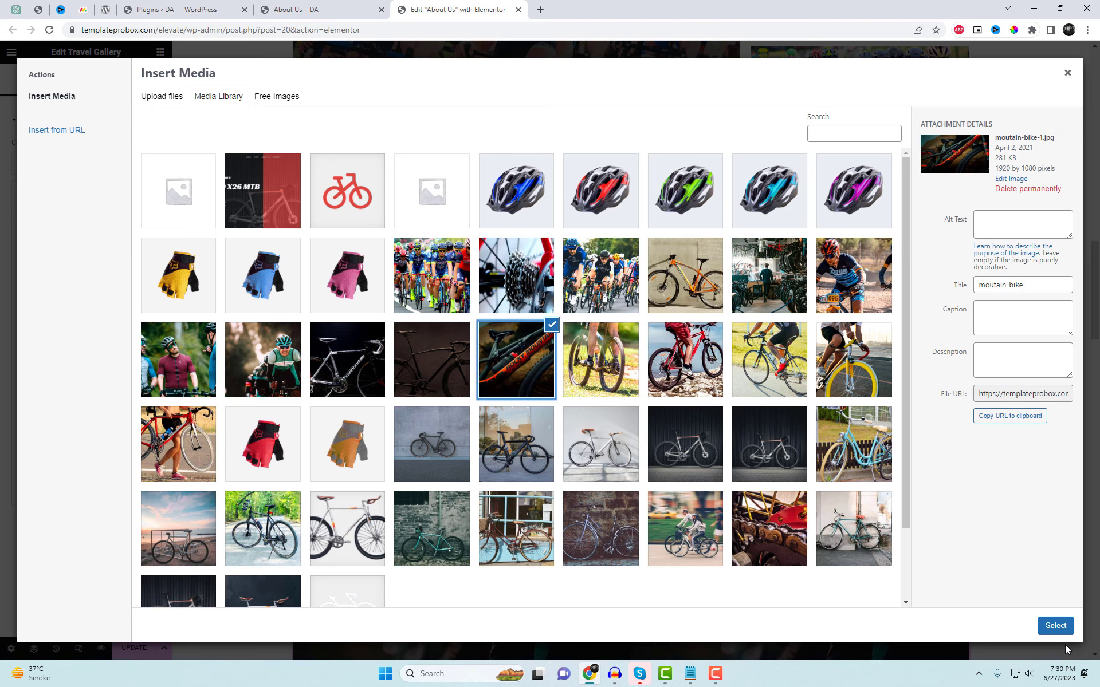
click(1055, 625)
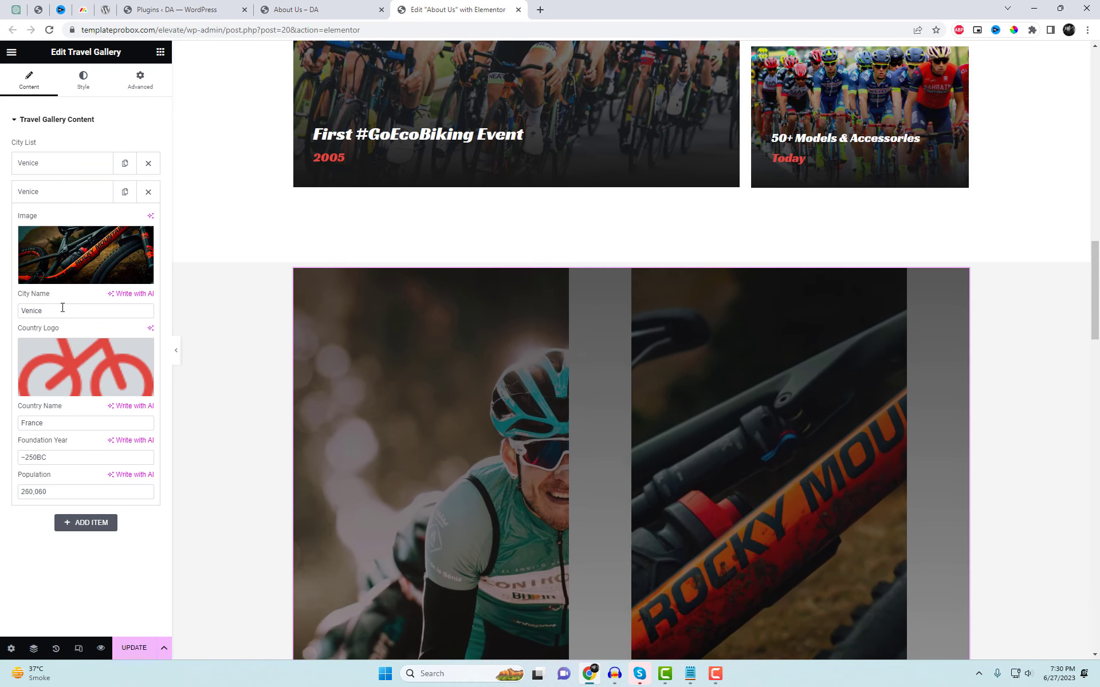
- Set the duplicated item's city name to "Londen"
drag(62, 308, 9, 315)
text(Lond)
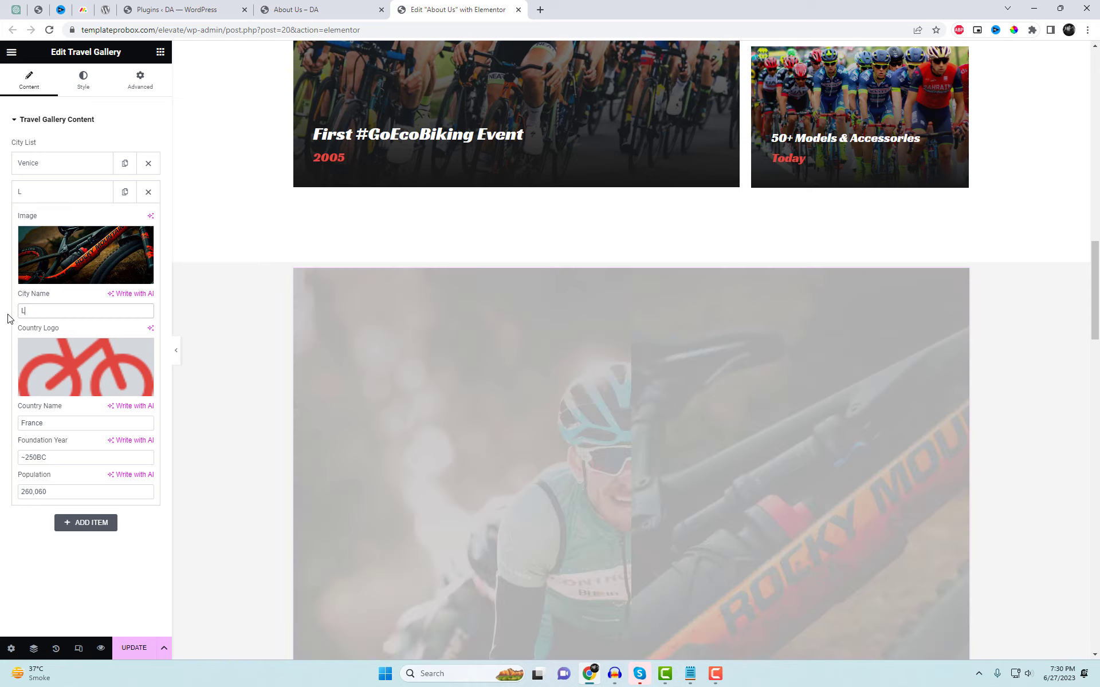
text(en)
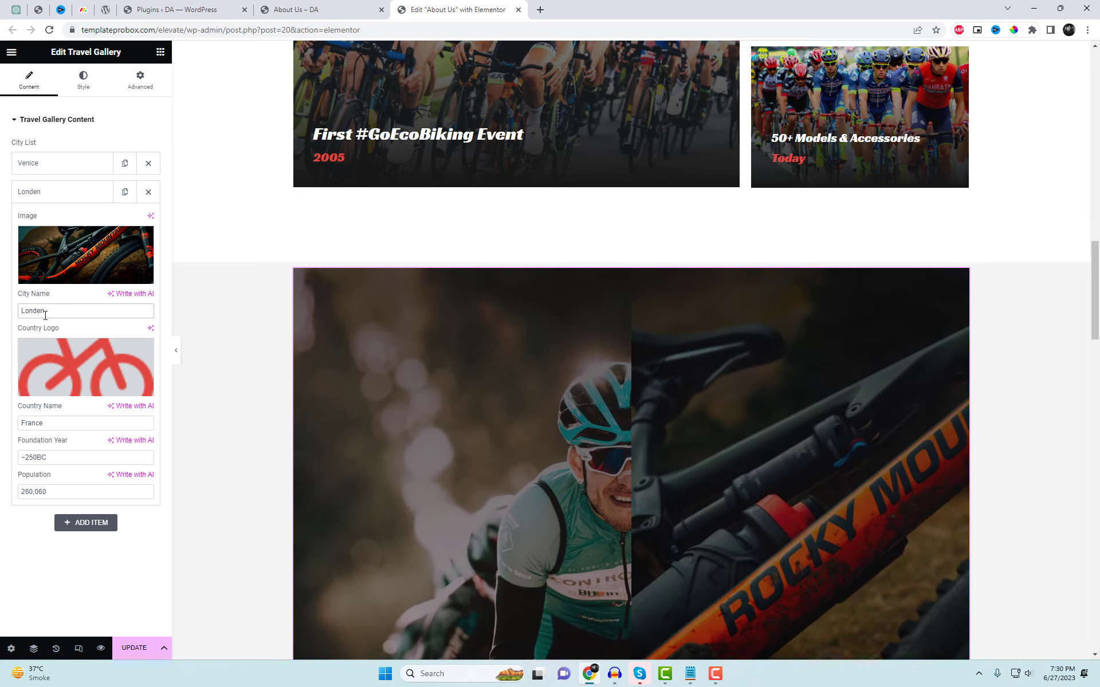
- Correct the duplicated item's city name to "London", set its country name to "London" too, and collapse the item
key(BackSpace)
key(BackSpace)
text(on)
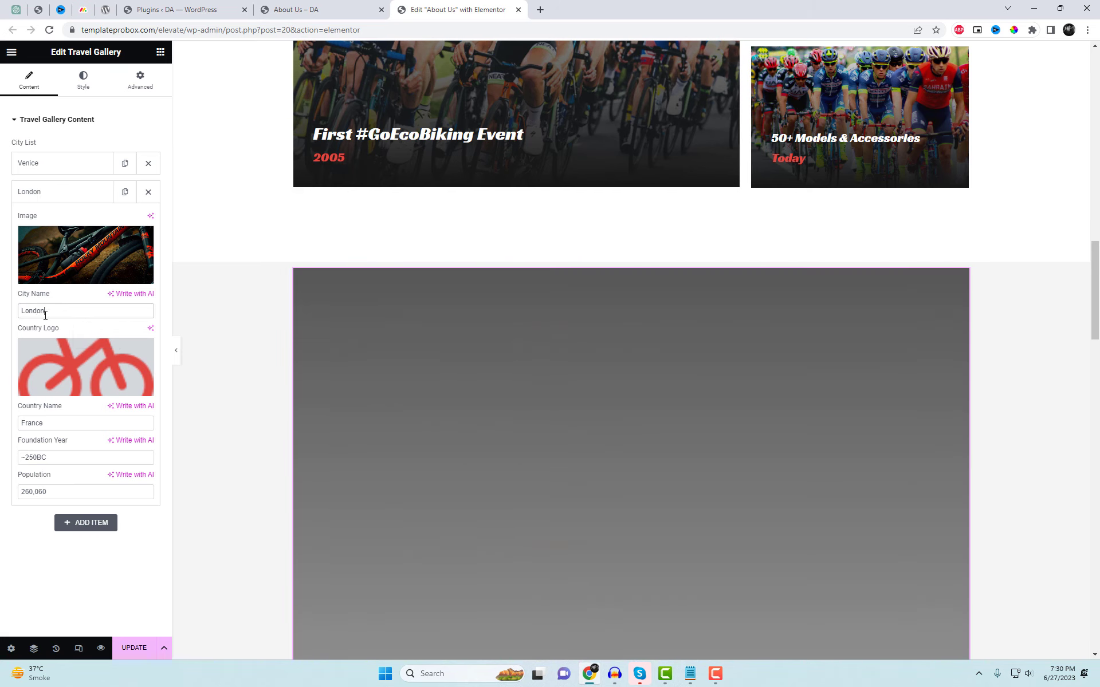
double_click(45, 313)
click(57, 425)
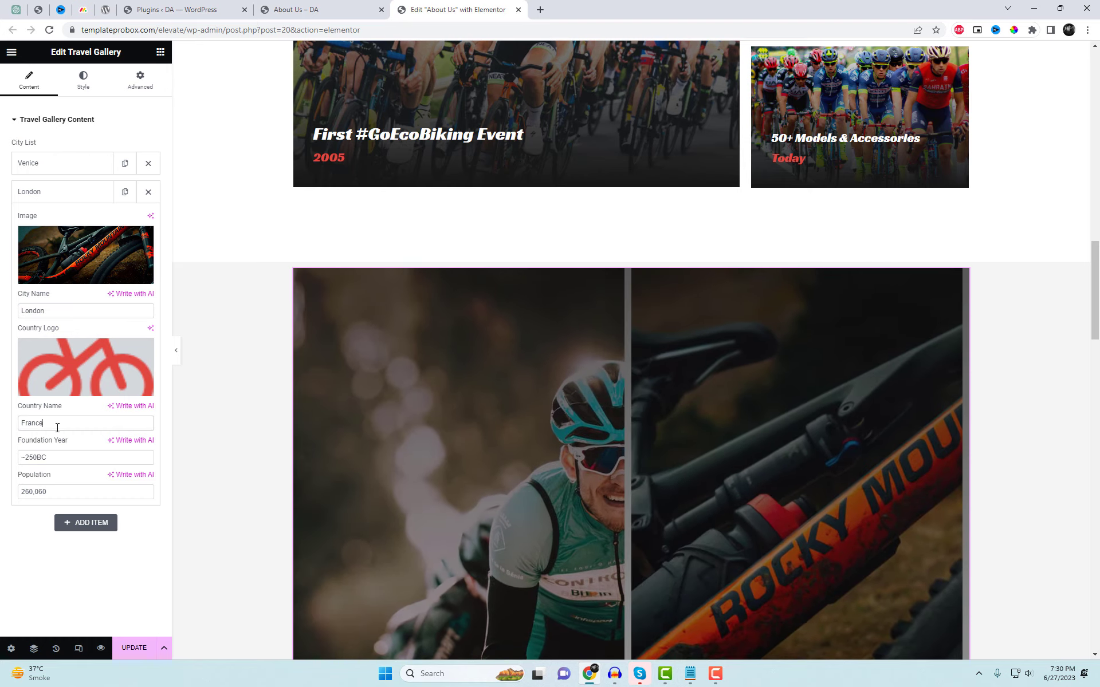
click(83, 195)
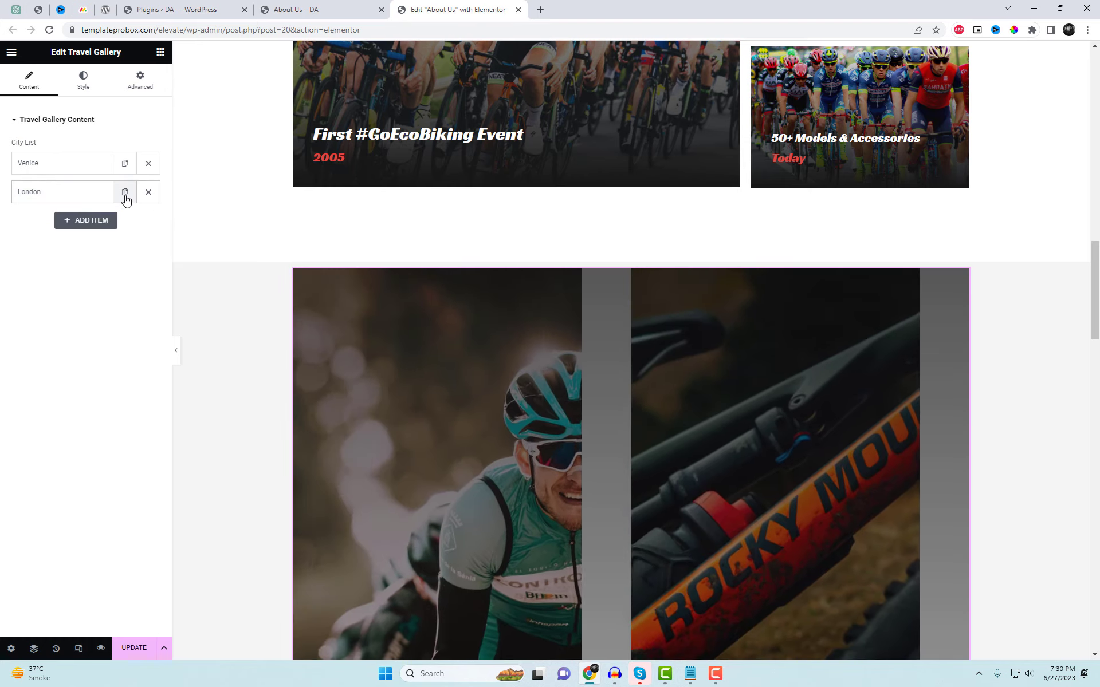
- Duplicate the London item and change the copy's image to about-movie-bg-1-1.jpg from the media library
click(125, 193)
click(99, 226)
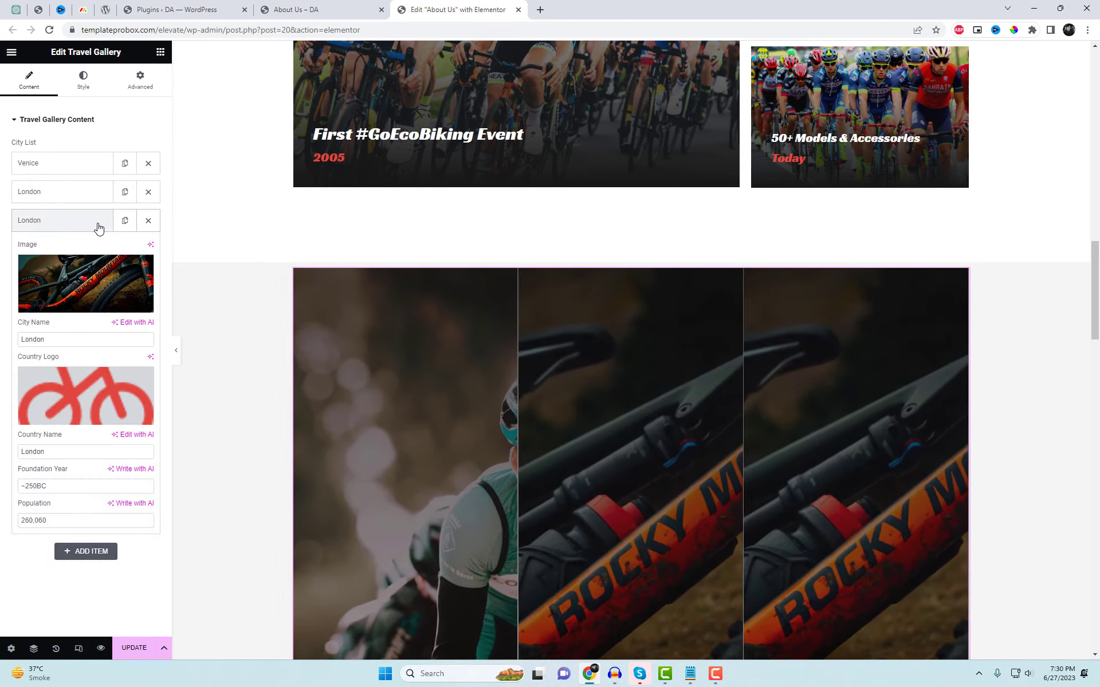
click(104, 279)
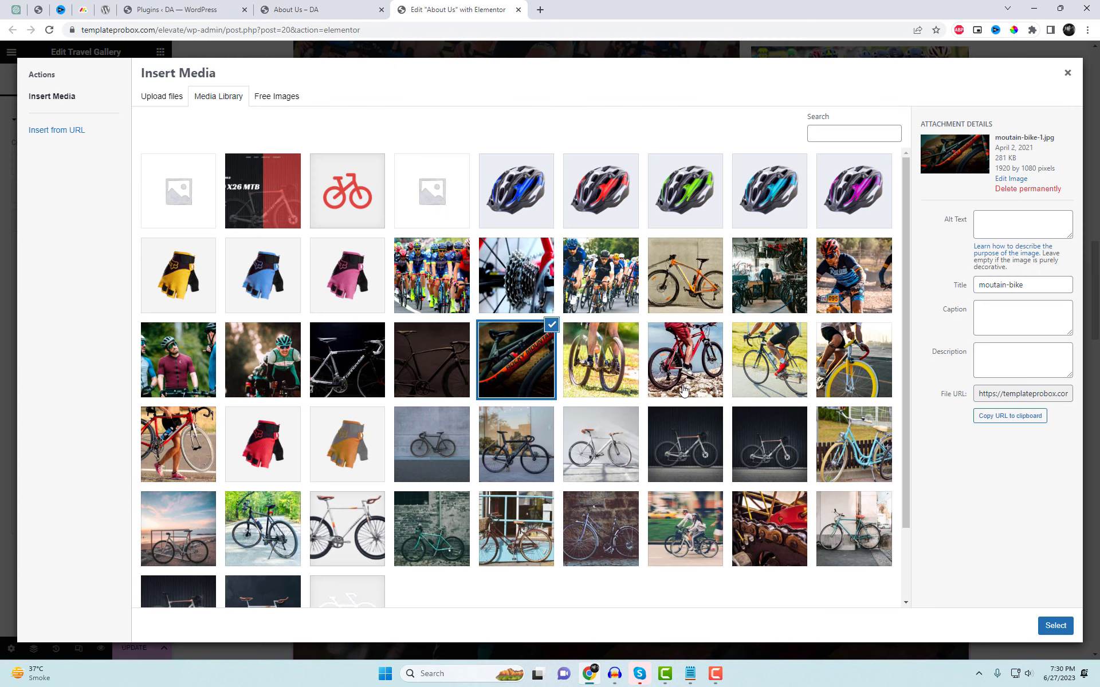
scroll(753, 408, down, 1)
scroll(731, 409, up, 1)
click(191, 375)
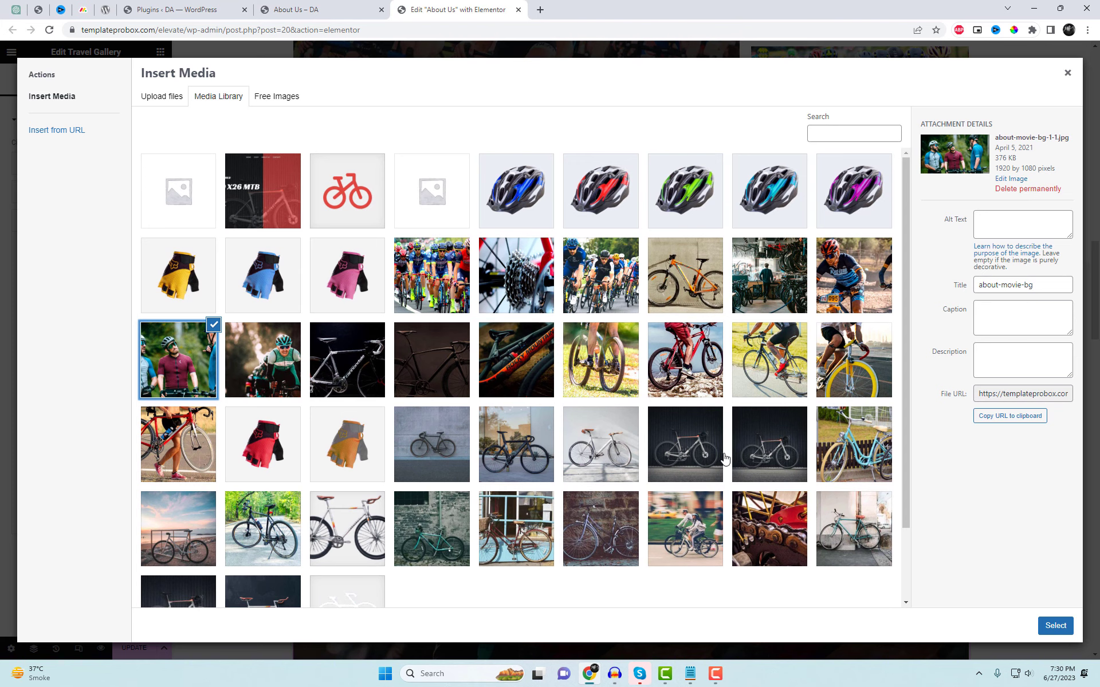
click(1056, 630)
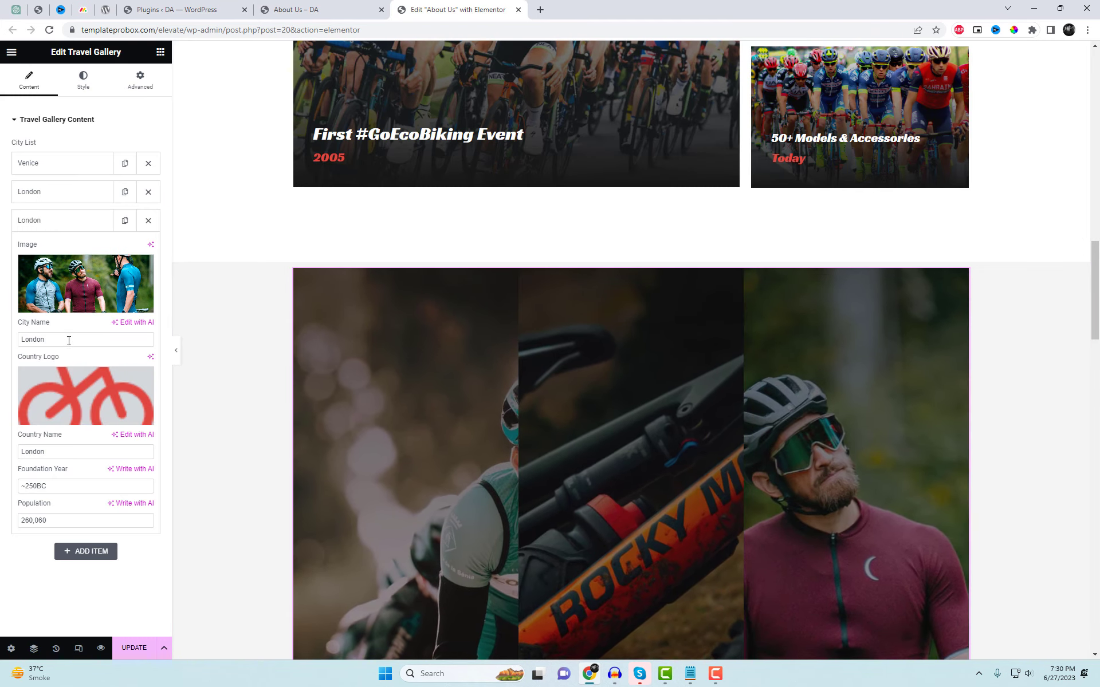
- Set both the city name and the country name of the third gallery item to "Brazil"
double_click(69, 340)
text(Braz)
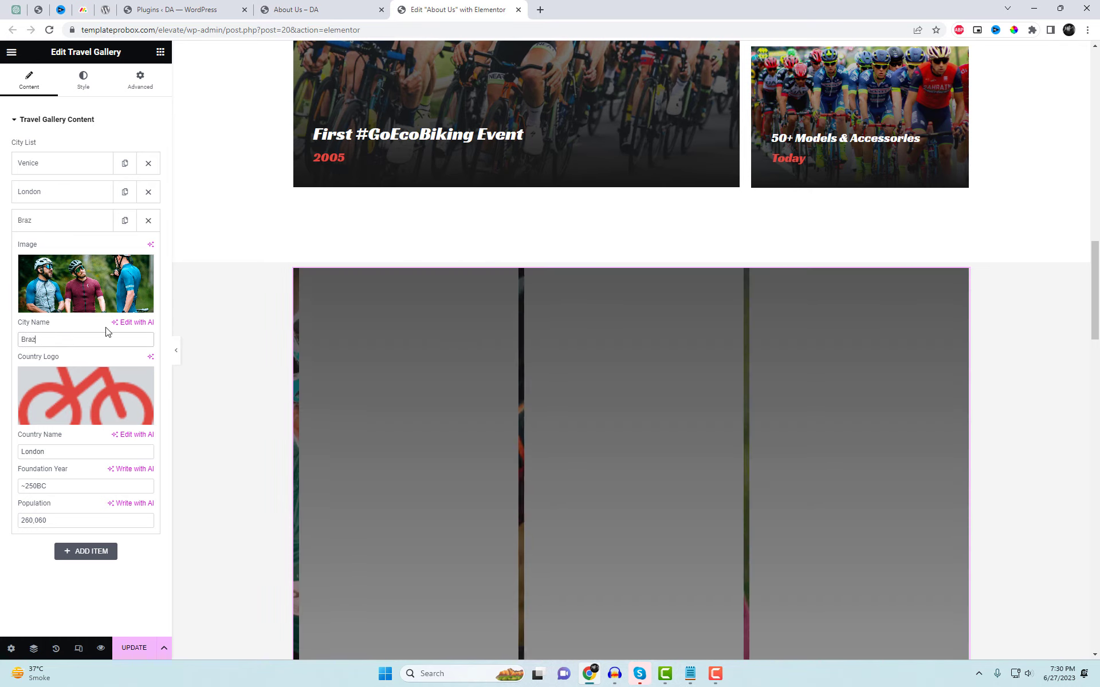
text(il)
key(ctrl+a)
key(ctrl+c)
double_click(33, 451)
key(ctrl+v)
- Duplicate the Brazil item, give the copy the bike workshop photo, and set its city and country names to "Itely"
click(125, 220)
click(86, 312)
drag(52, 369, 17, 366)
text(Itely)
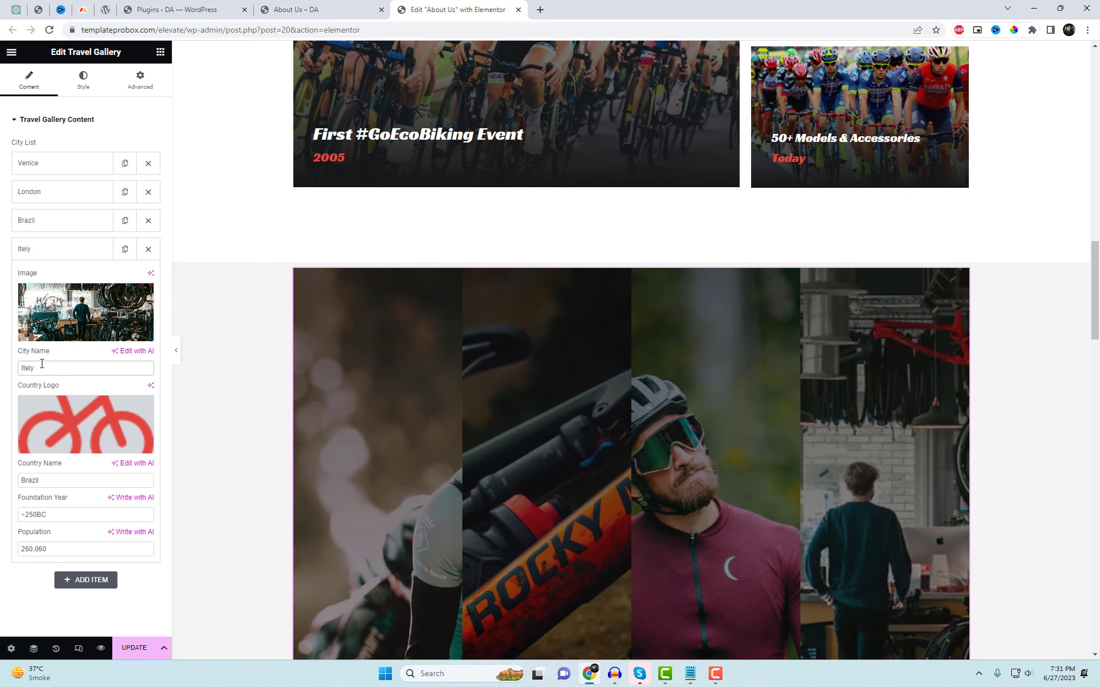
click(88, 480)
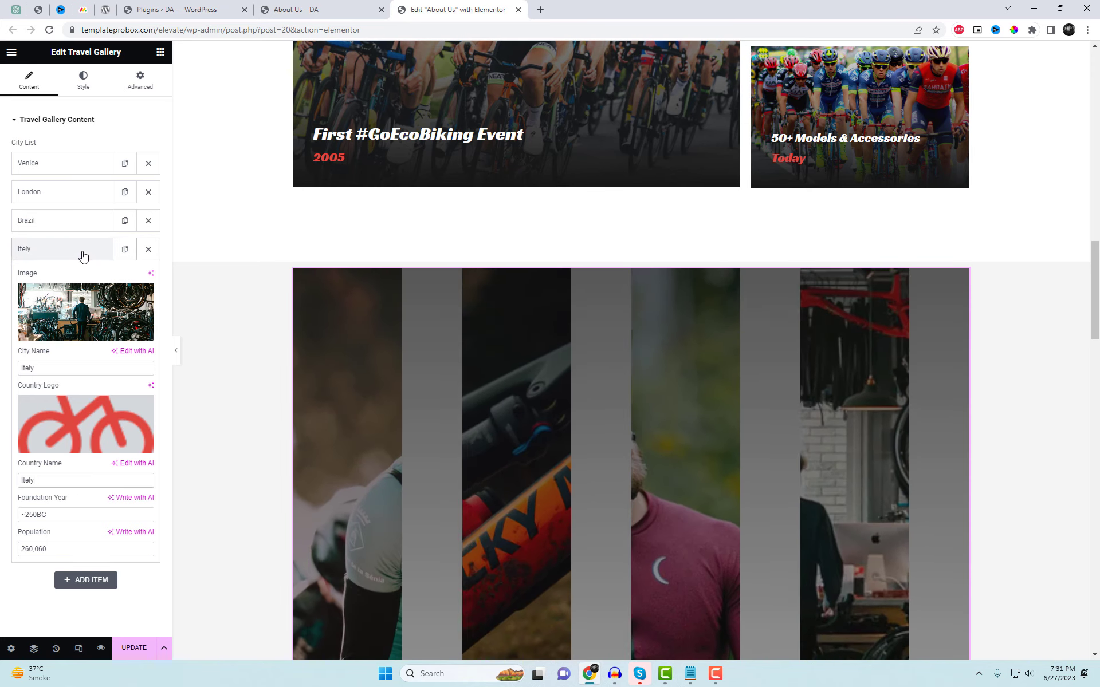
click(81, 251)
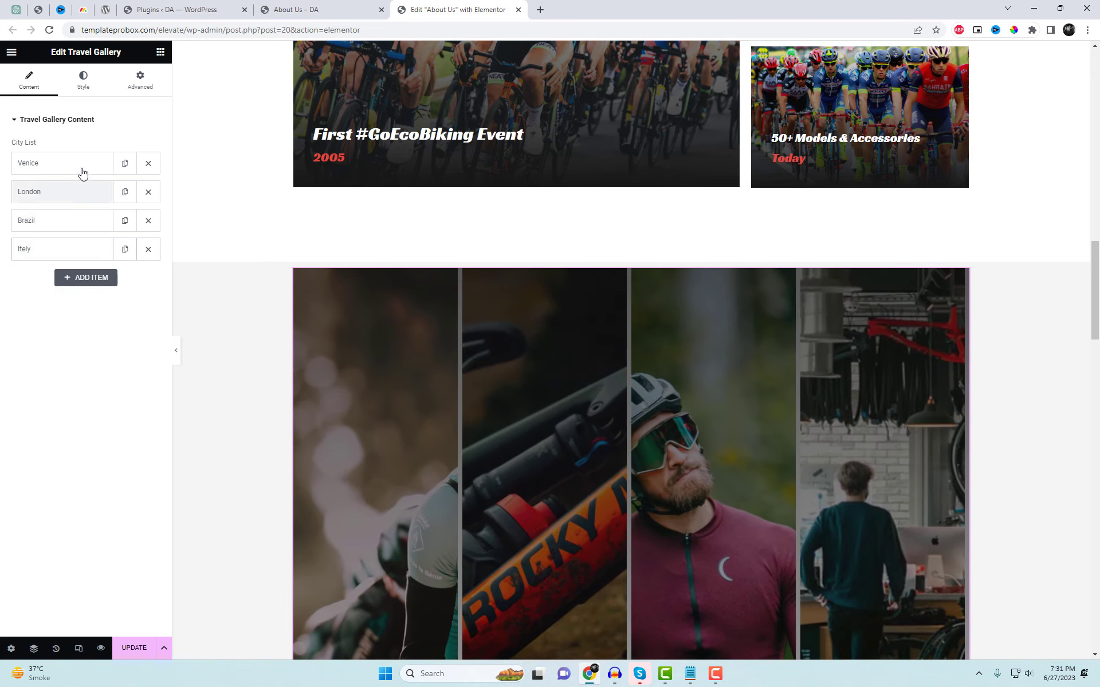
- Try gallery wrapper heights of 400 and 600, opening the Venice and London panels in the preview to check them
click(83, 80)
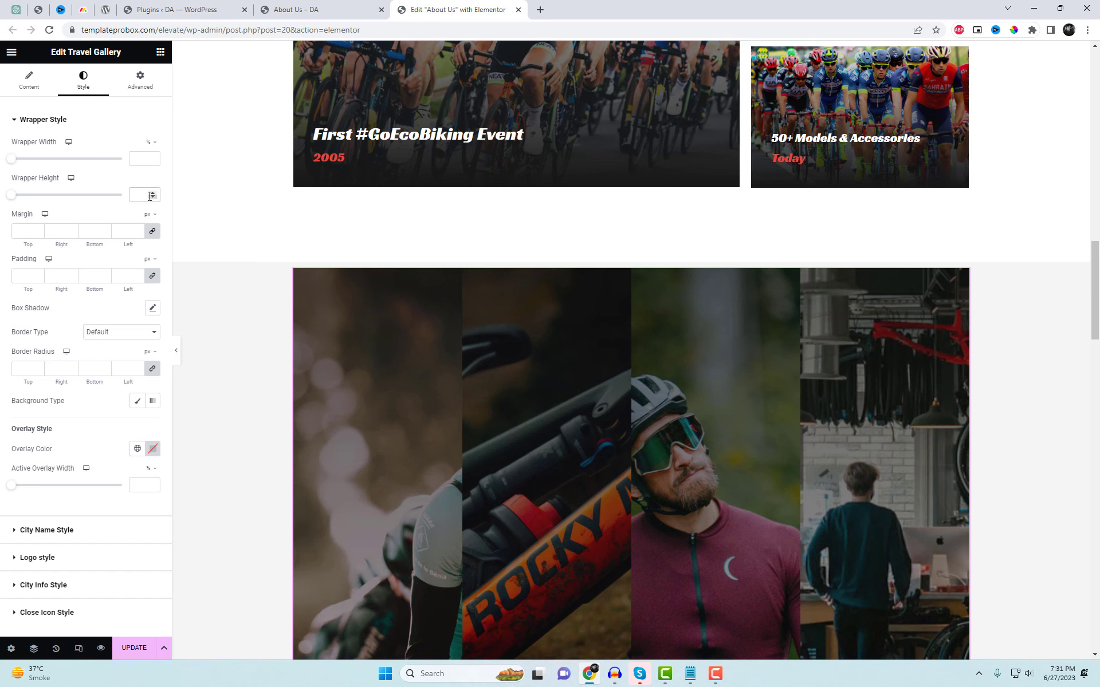
text(400)
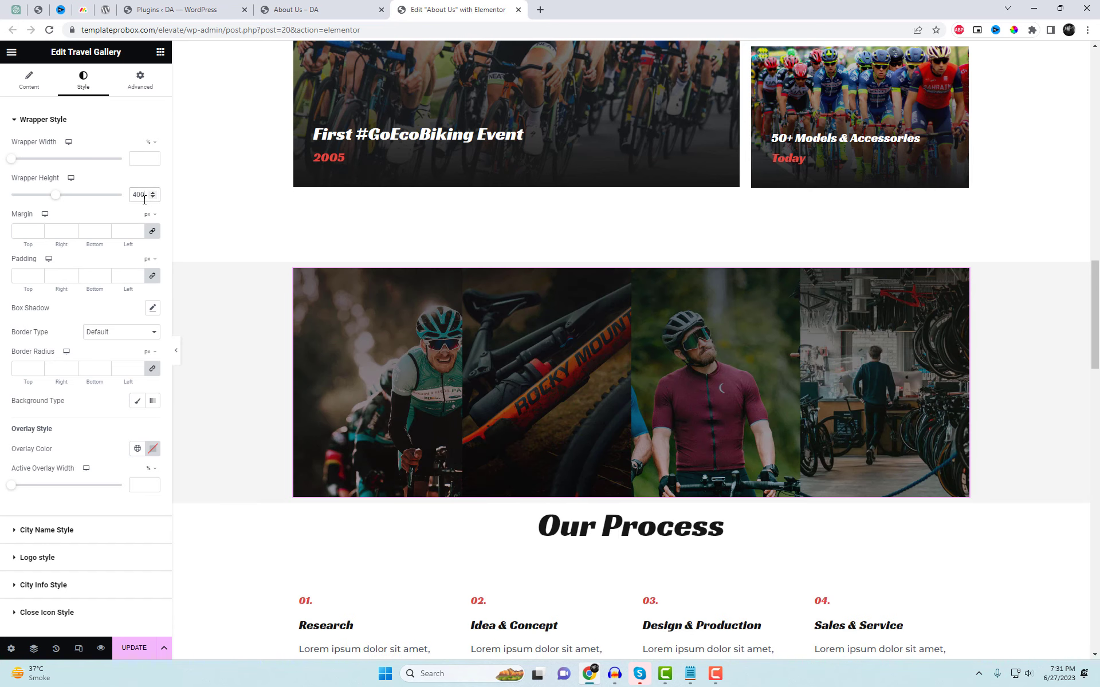
text(600)
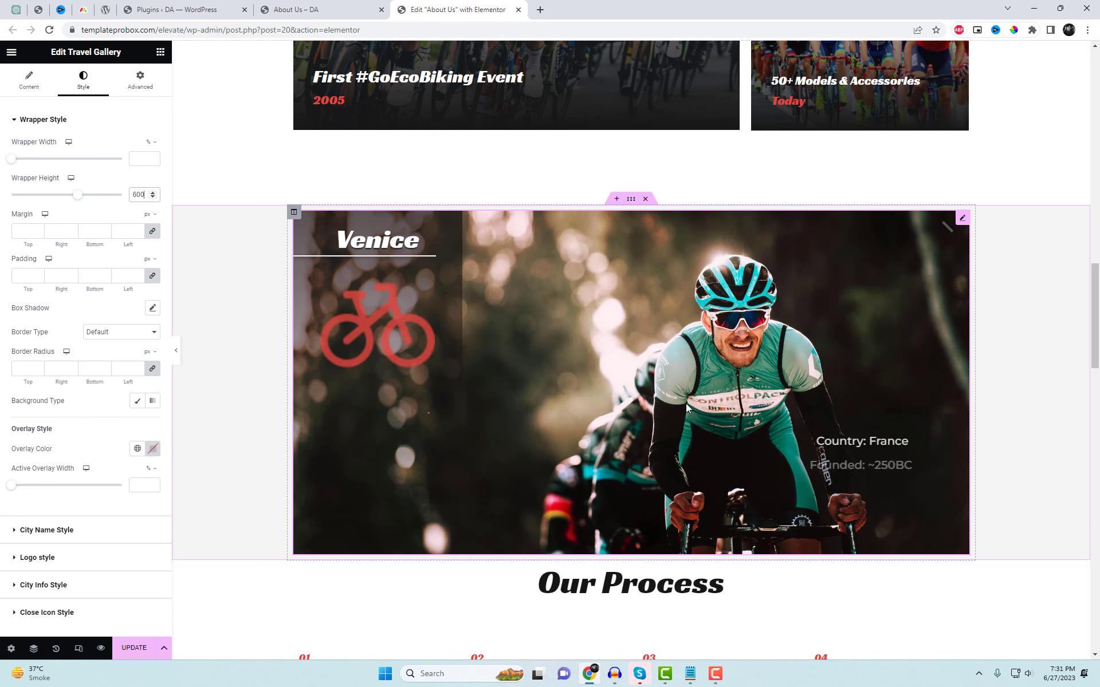
click(950, 232)
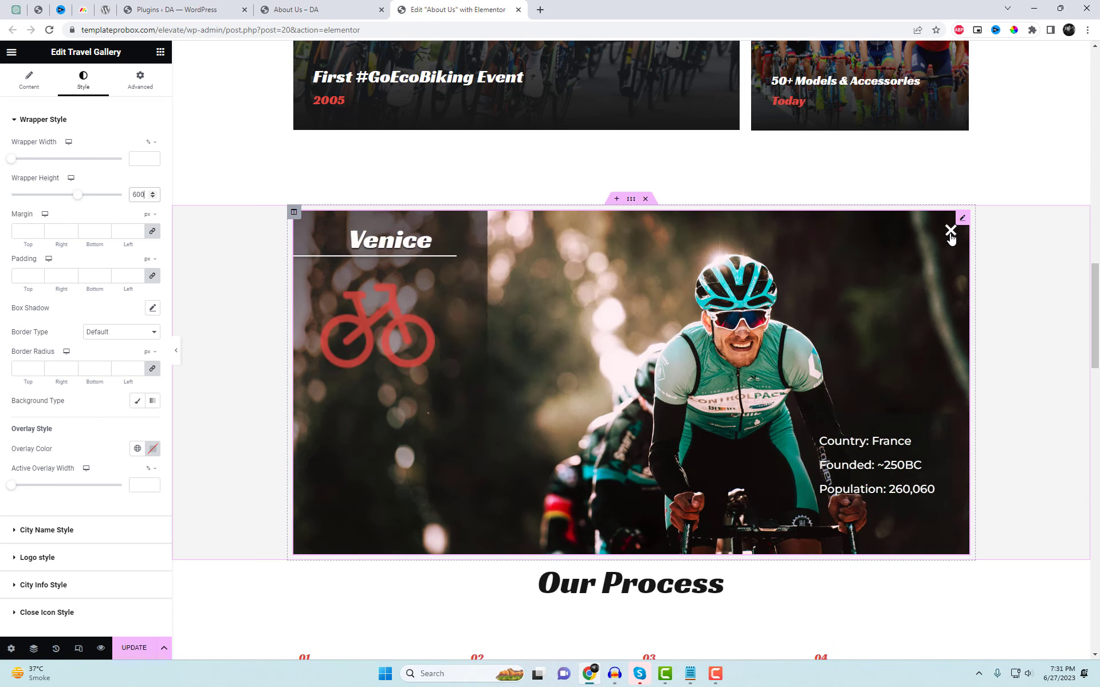
click(577, 365)
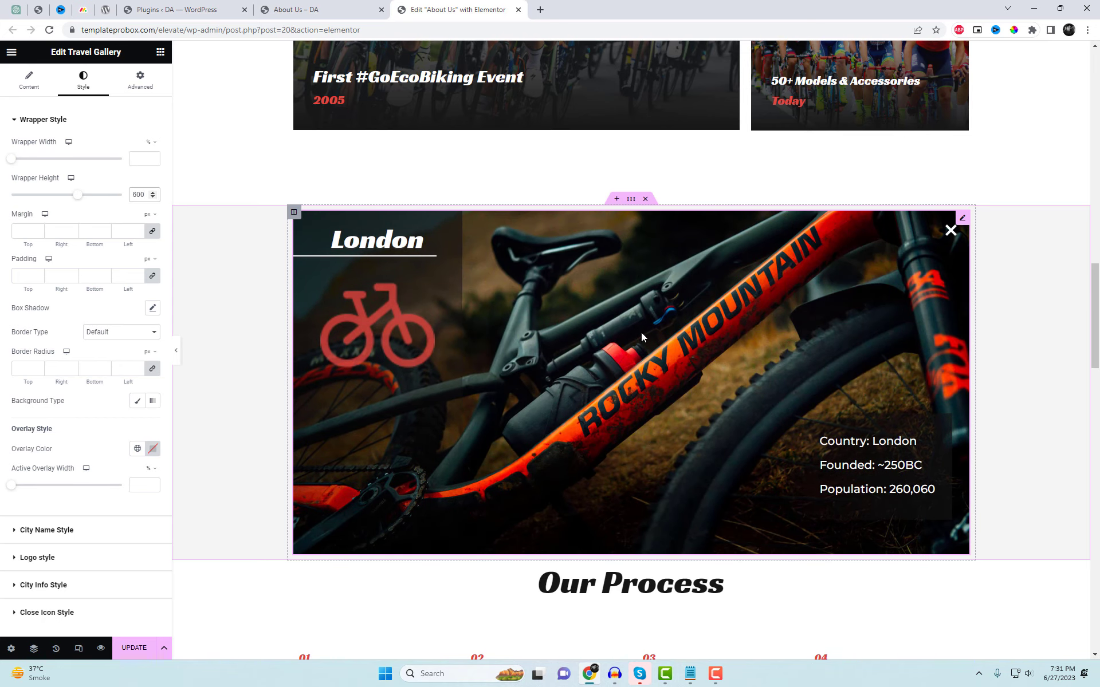
click(950, 230)
- Set the gallery's wrapper height to 650 and its logo size to 150 px
double_click(138, 195)
text(650)
click(57, 557)
click(138, 228)
text(150)
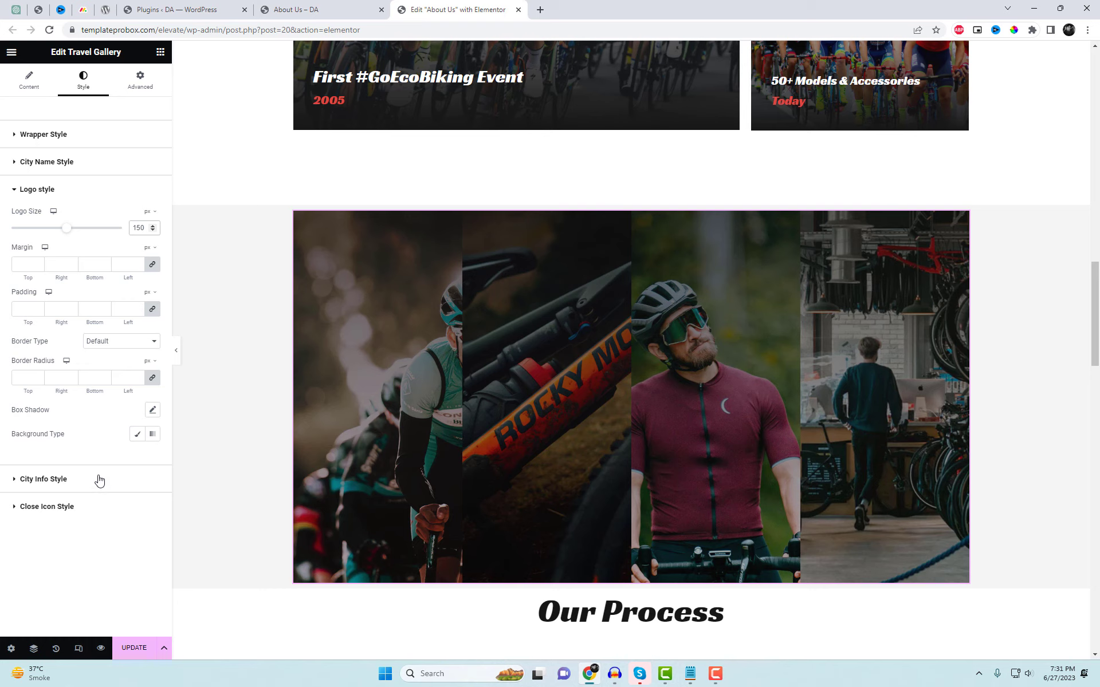
- Update the page, reload the live About Us page, and open and close the gallery's Venice panel to check it
click(135, 648)
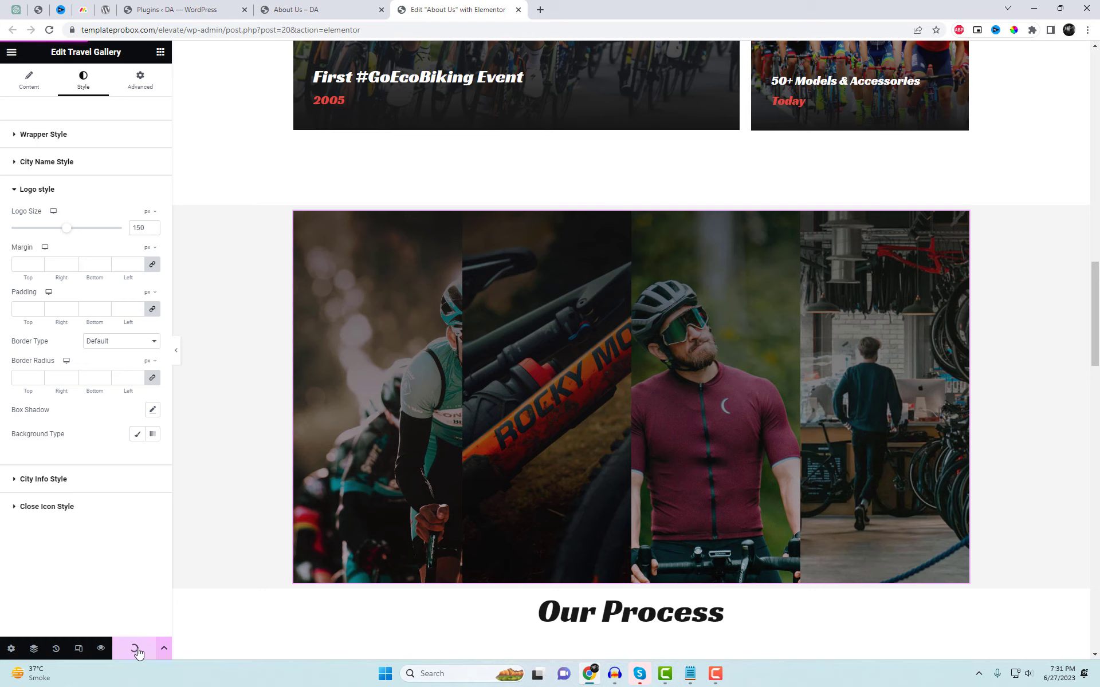
click(309, 9)
key(F5)
scroll(850, 201, down, 6)
click(250, 356)
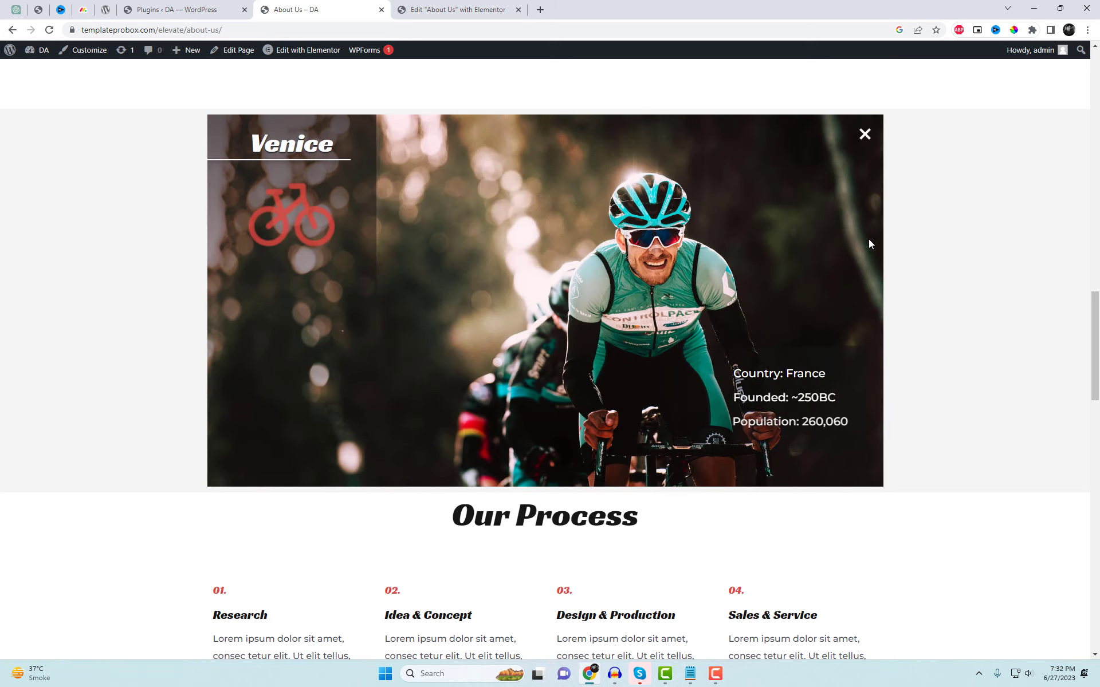
click(865, 136)
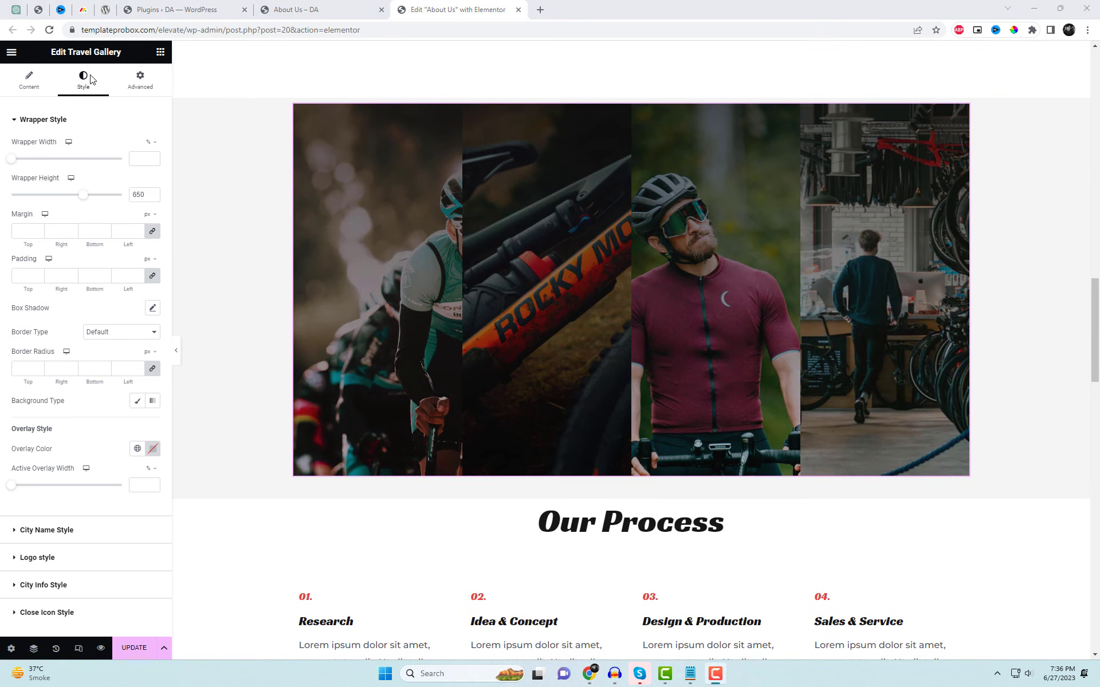
- Set the typography size of the gallery's city names to 36 px
click(47, 530)
click(153, 260)
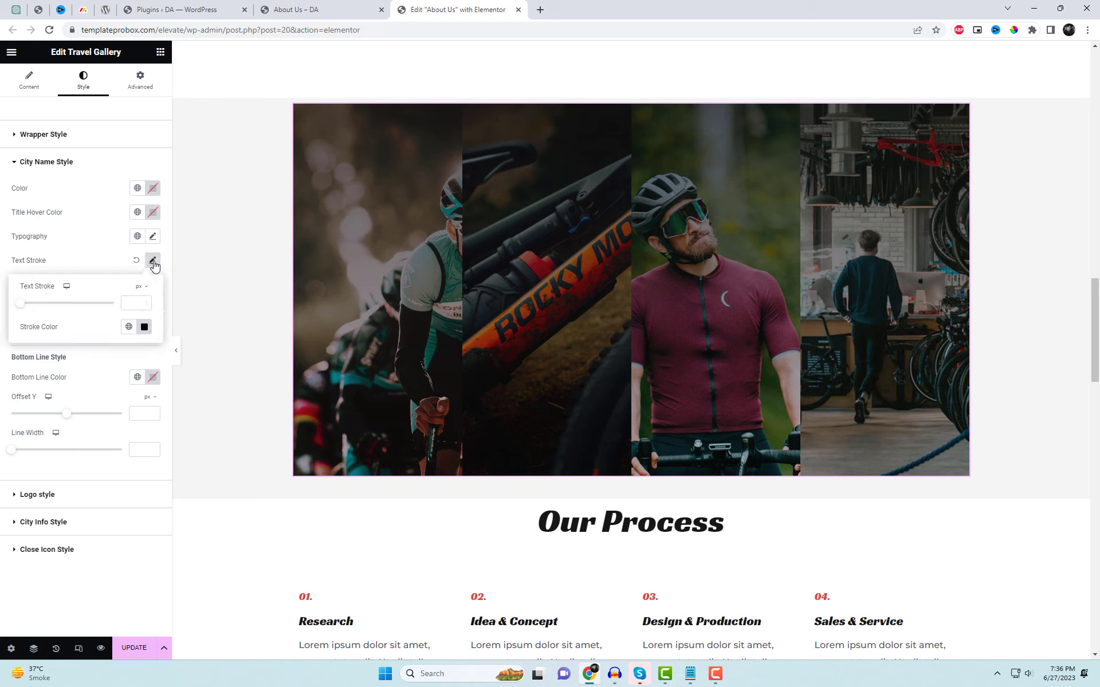
click(153, 263)
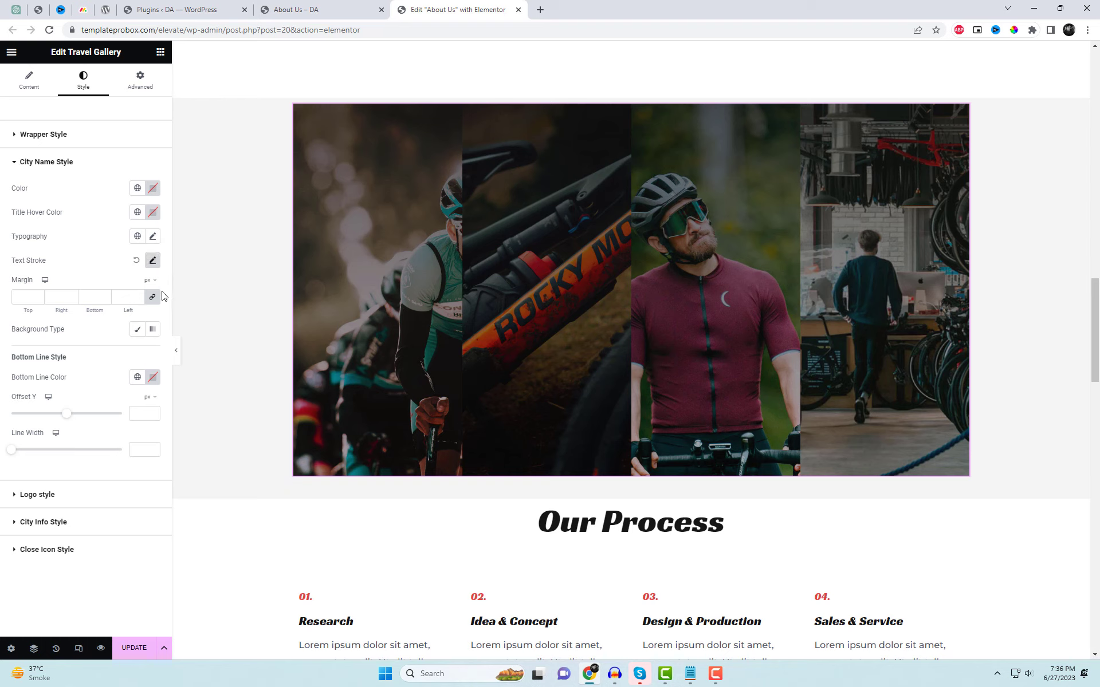
click(153, 237)
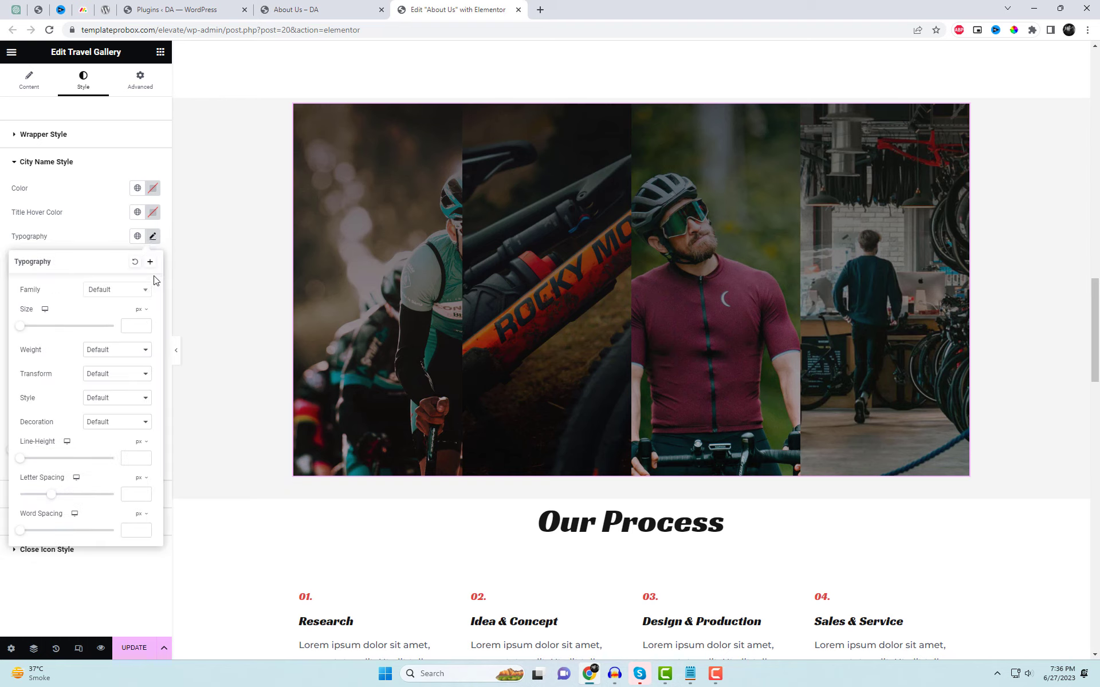
click(126, 330)
text(36)
mouse_move(417, 274)
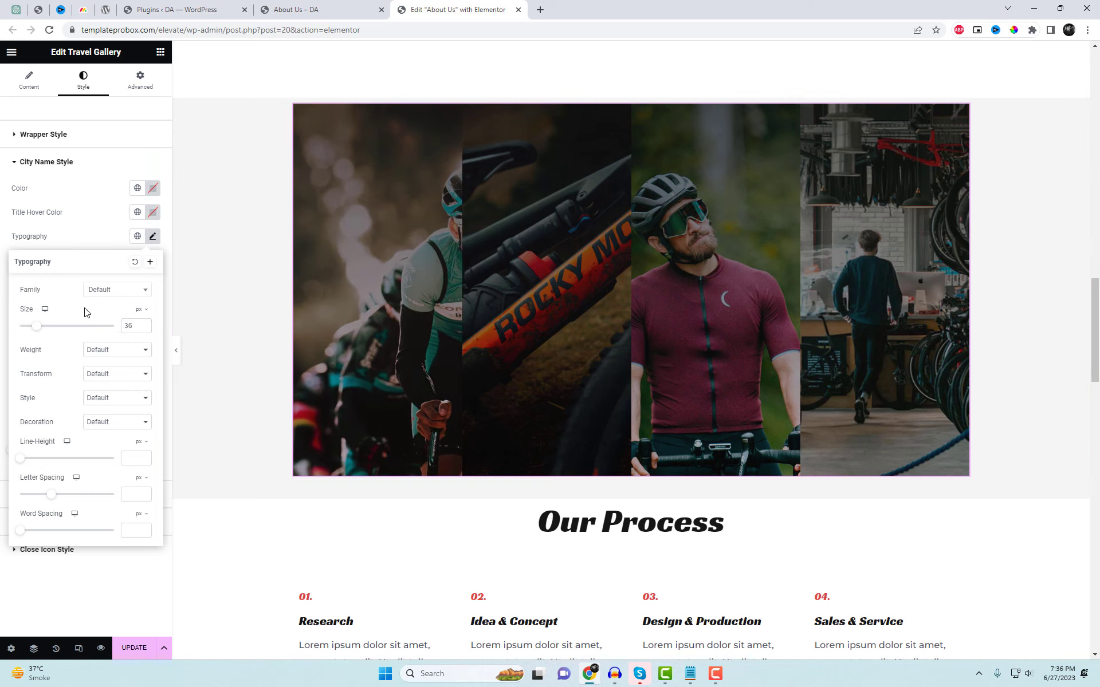
click(97, 235)
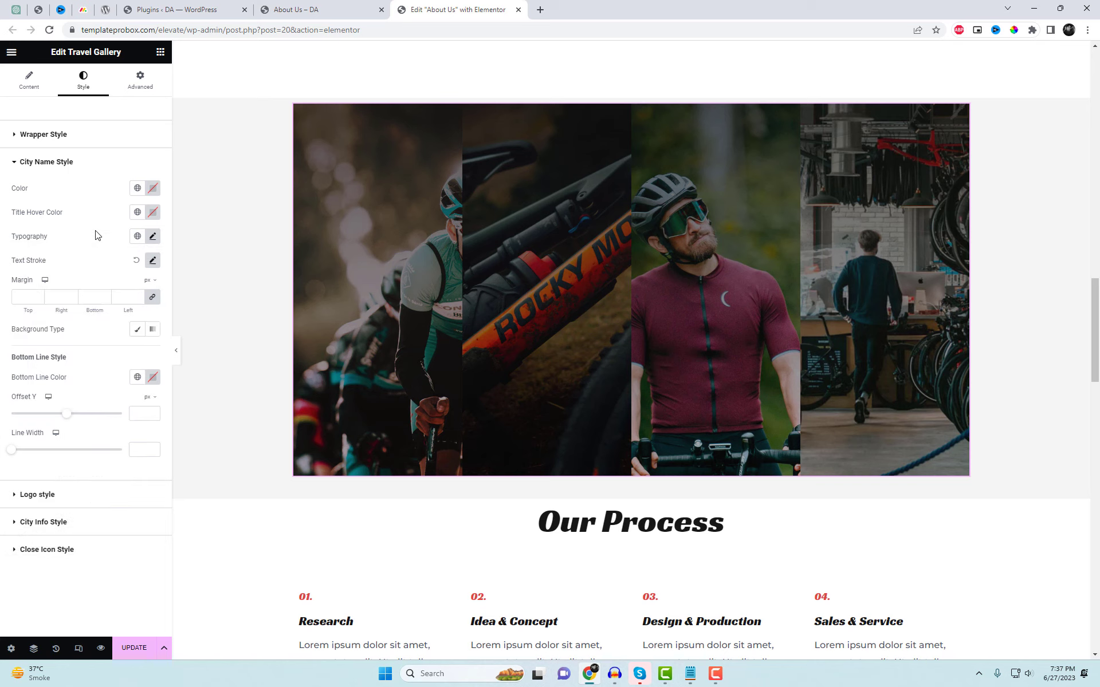
- Change the city name colour to the yellow-green #CCF048 and collapse the city name style settings
click(151, 195)
click(120, 328)
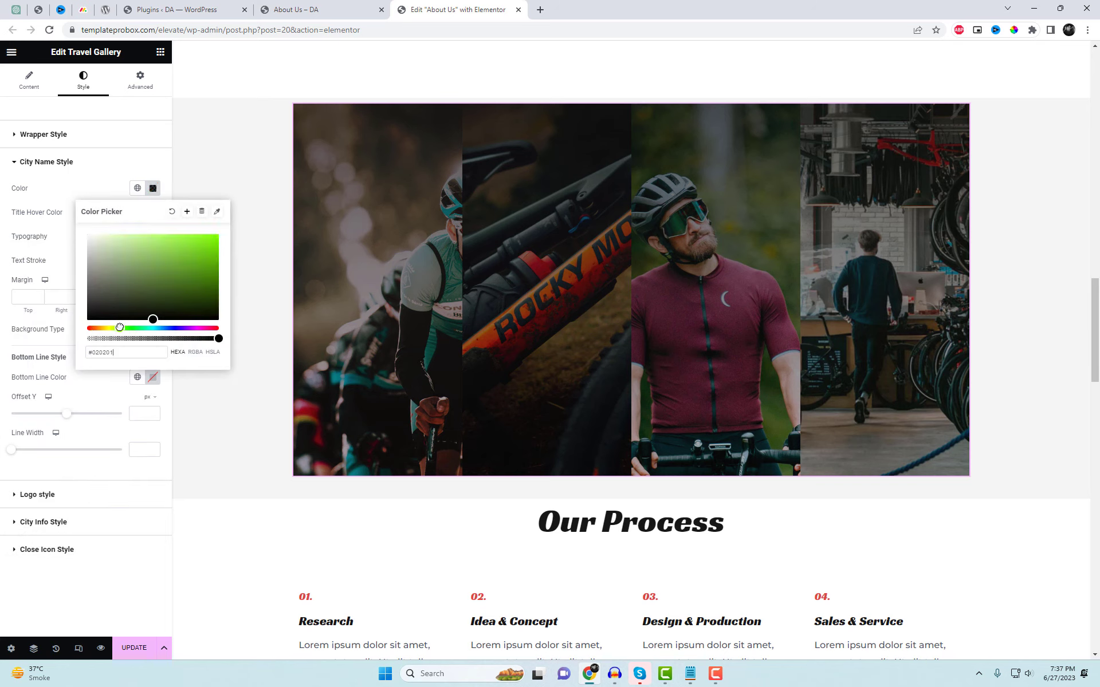
drag(120, 328, 114, 328)
click(178, 239)
mouse_move(356, 230)
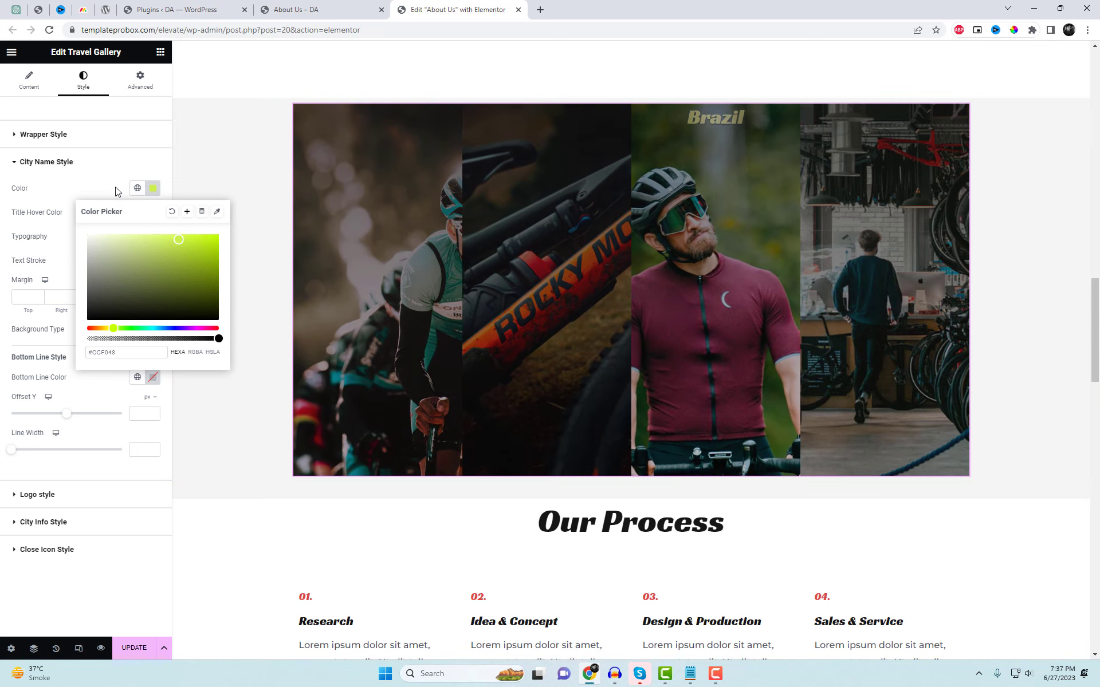
click(69, 163)
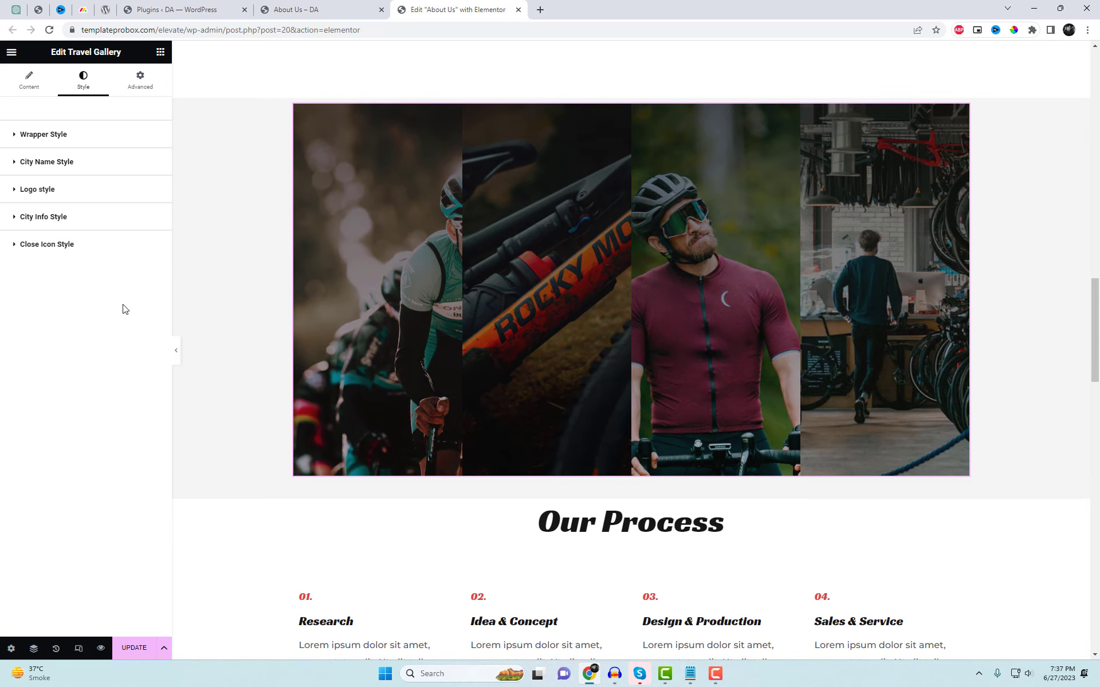
- Save the city name styling and reload the live About Us page to check the Itely panel
click(122, 652)
click(295, 10)
right_click(609, 80)
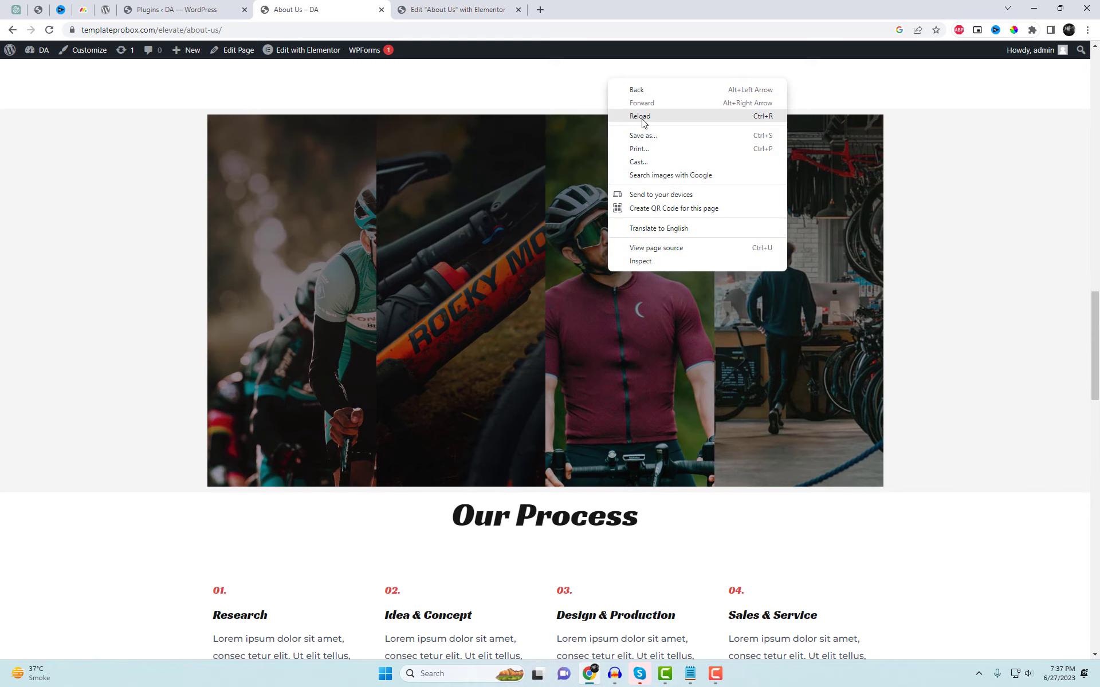
click(640, 116)
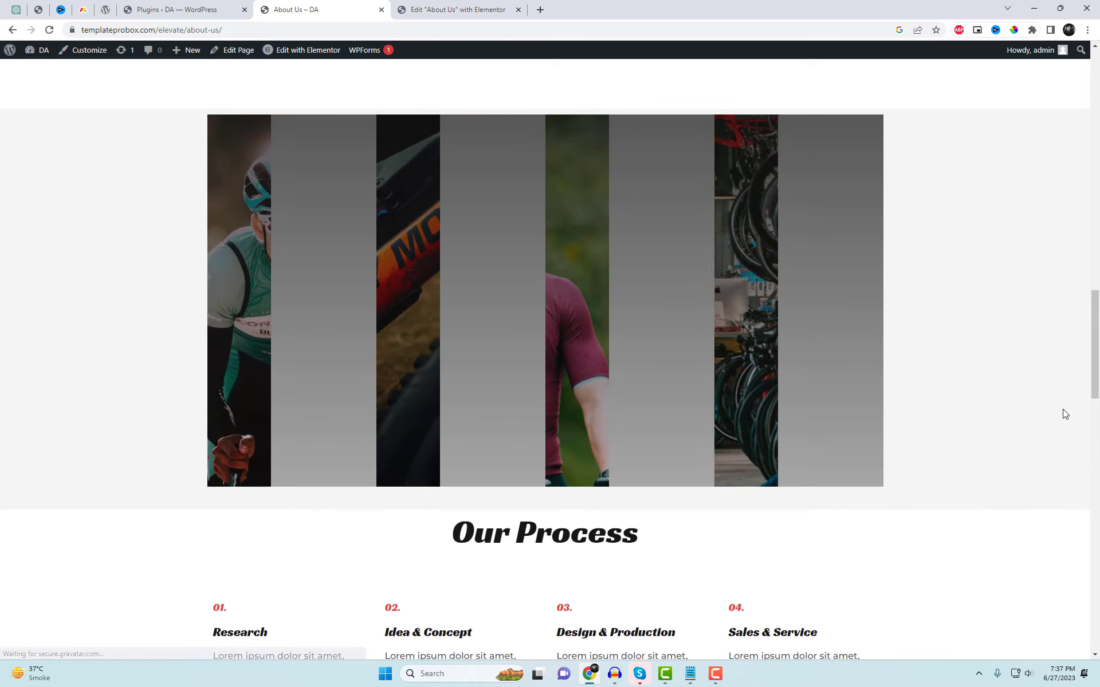
click(830, 396)
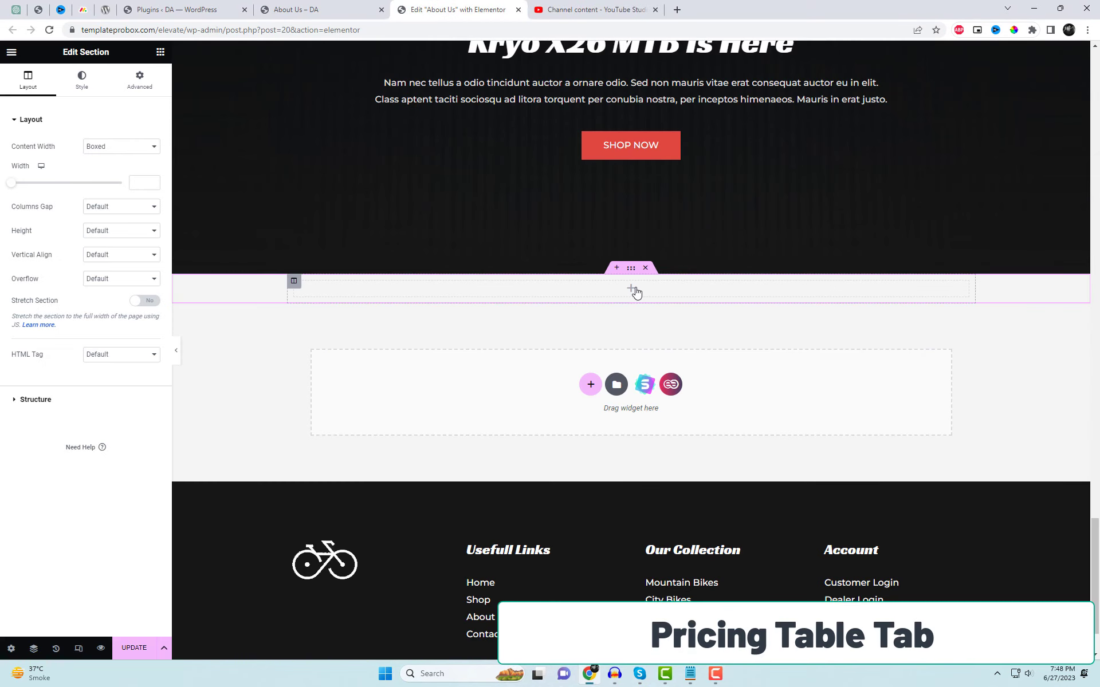
- Find the Pricing Table Tab widget and place it in the empty section above the footer
click(631, 288)
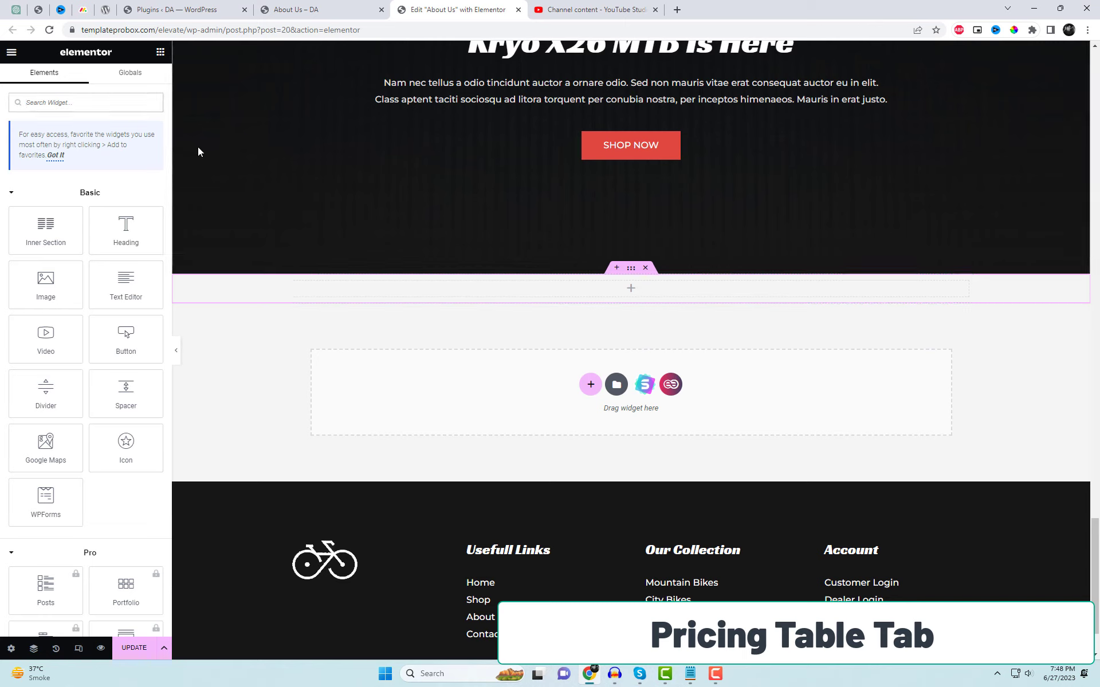
text(Pri)
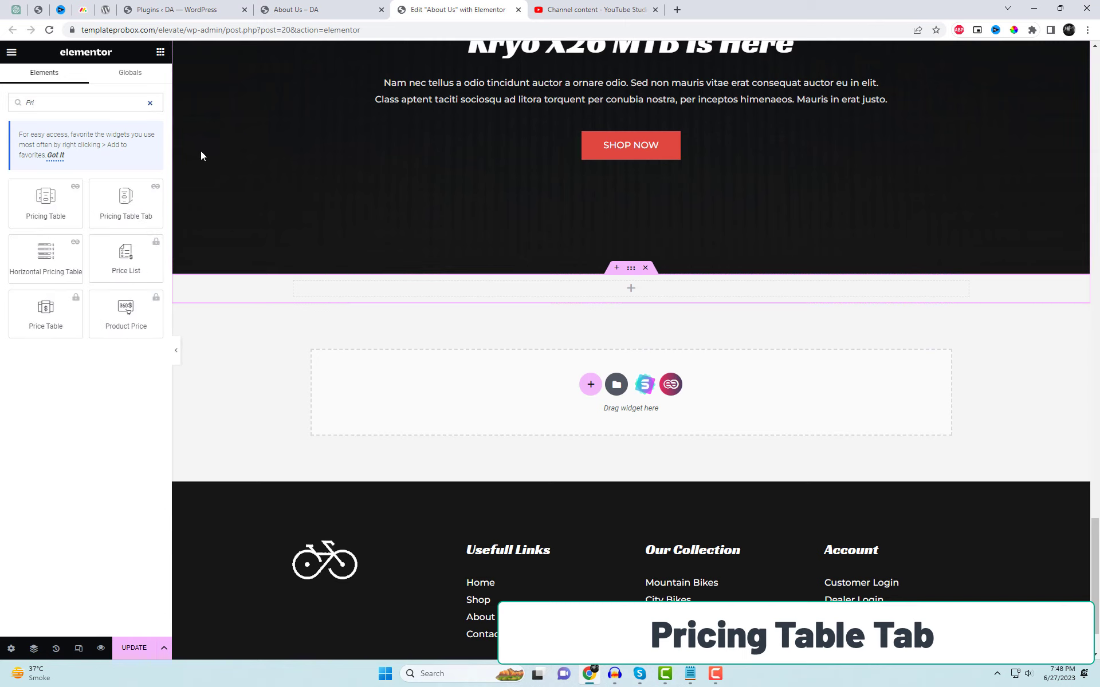
drag(129, 198, 612, 298)
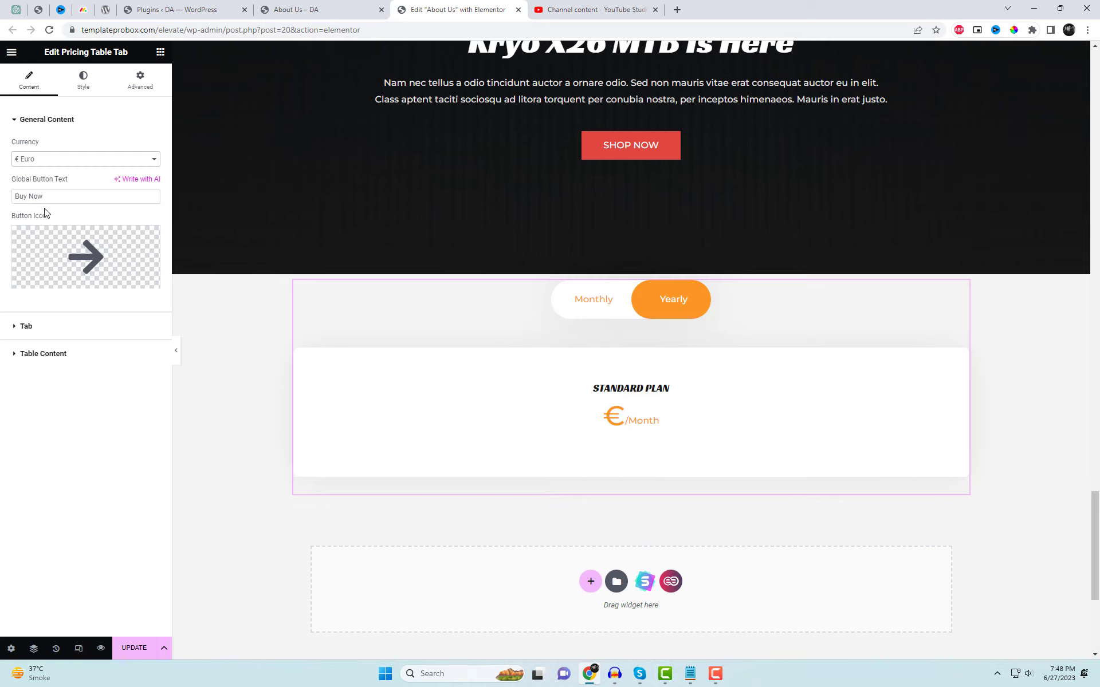
- Review the pricing table's first and second tab labels and open its table content settings
click(13, 123)
click(46, 151)
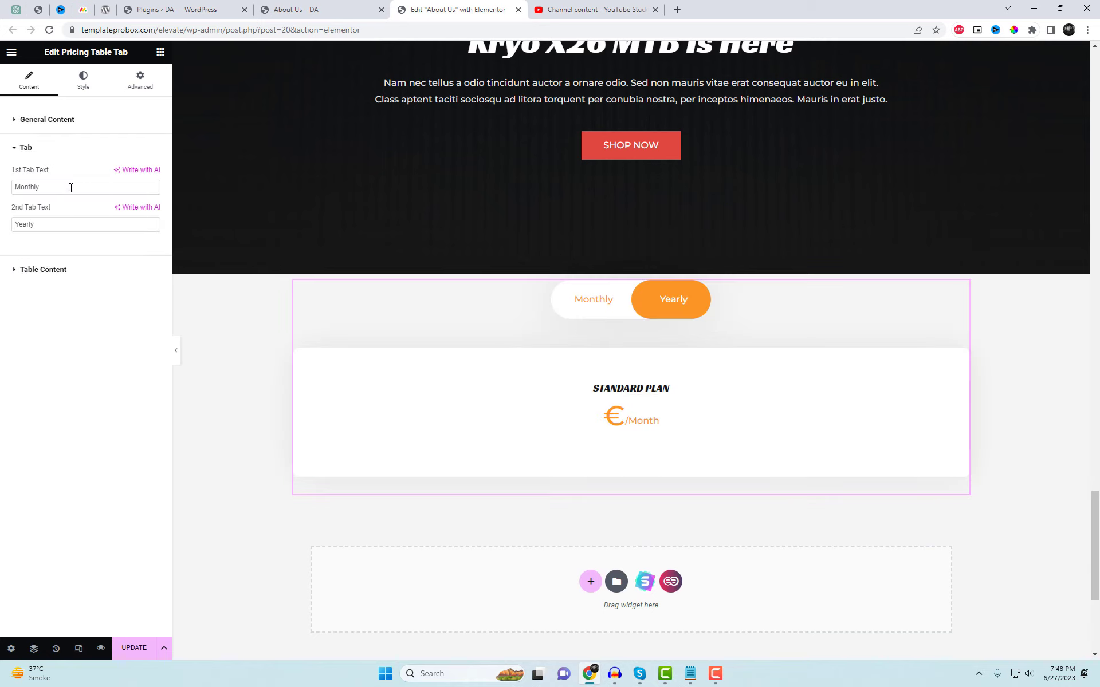
click(67, 224)
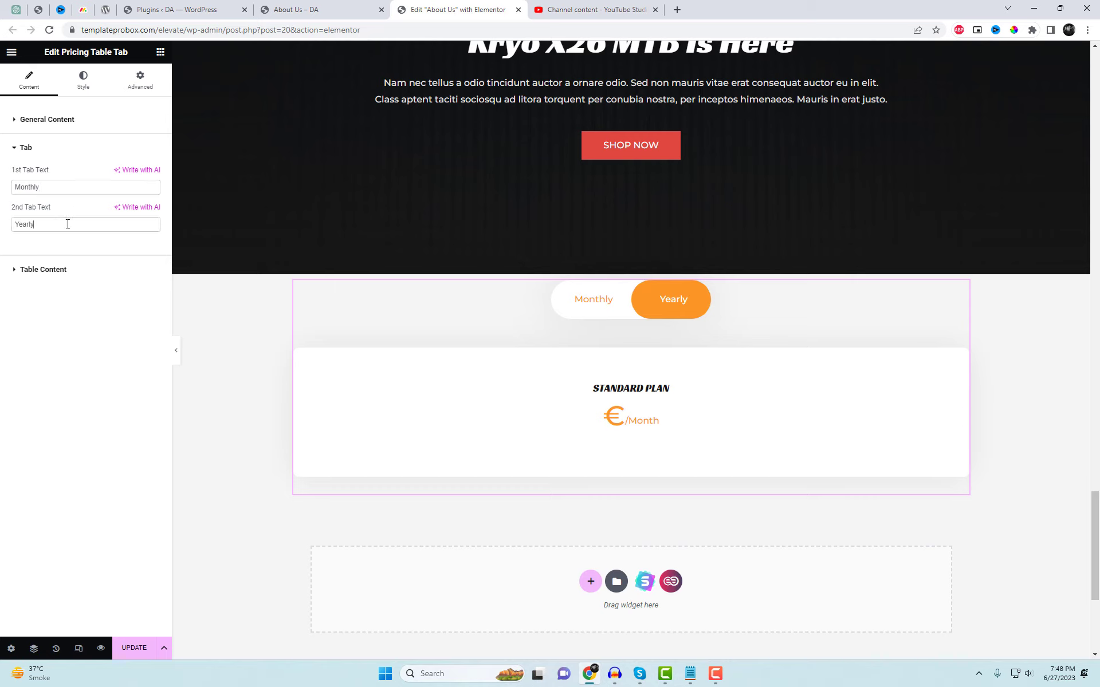
click(78, 270)
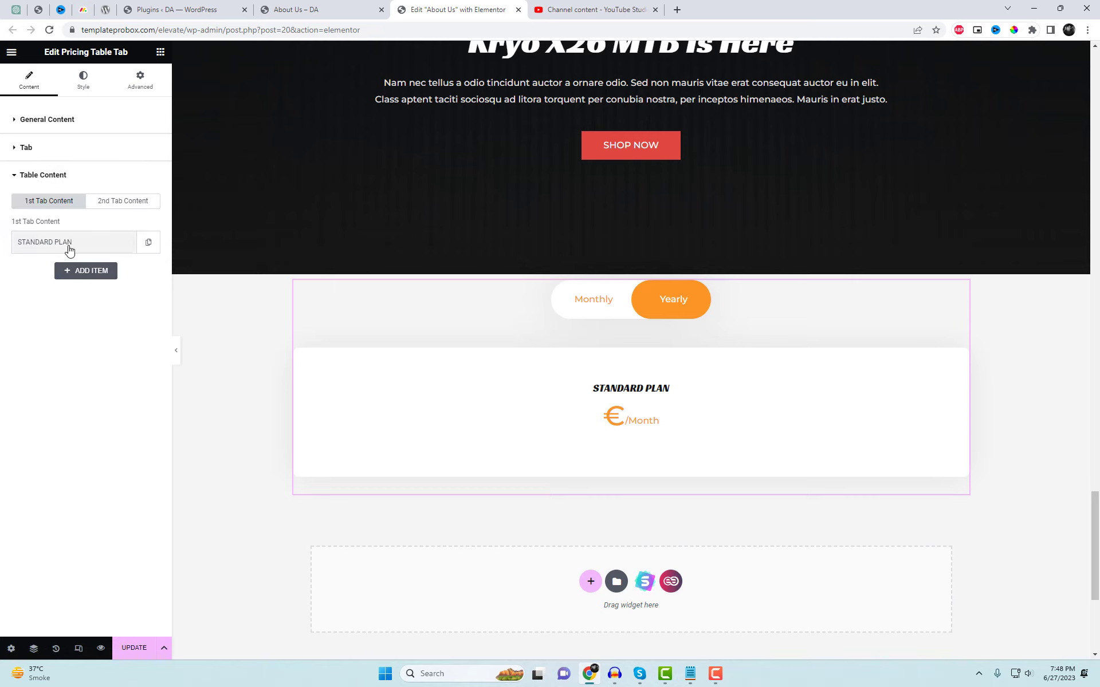